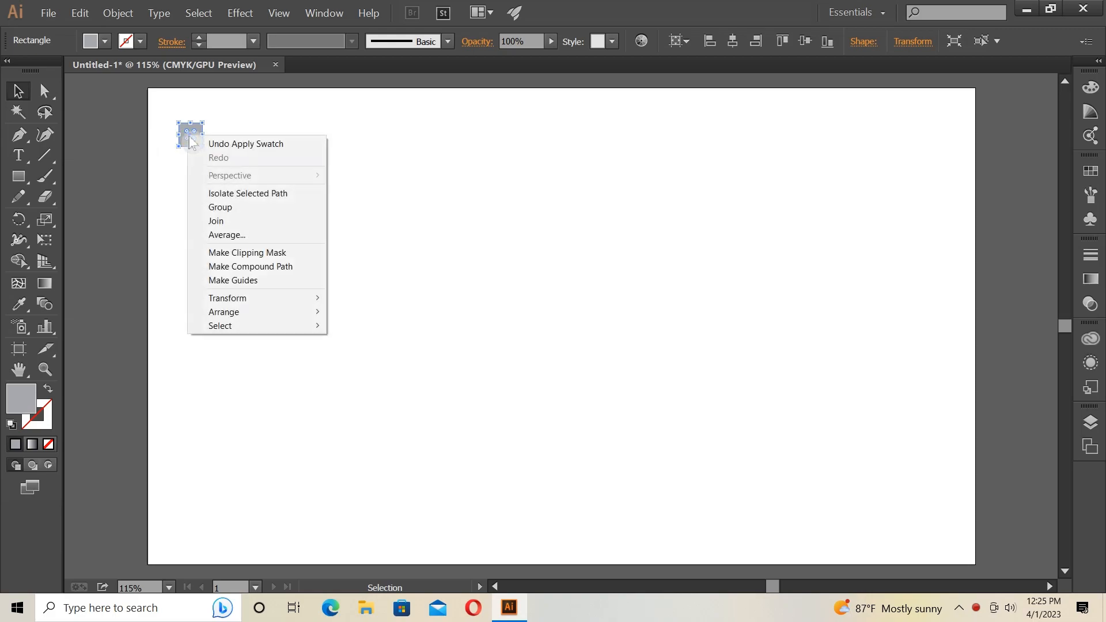
Rotate the small grey square by 45° to make a diamond and deselect it.
mouse_move(283, 309)
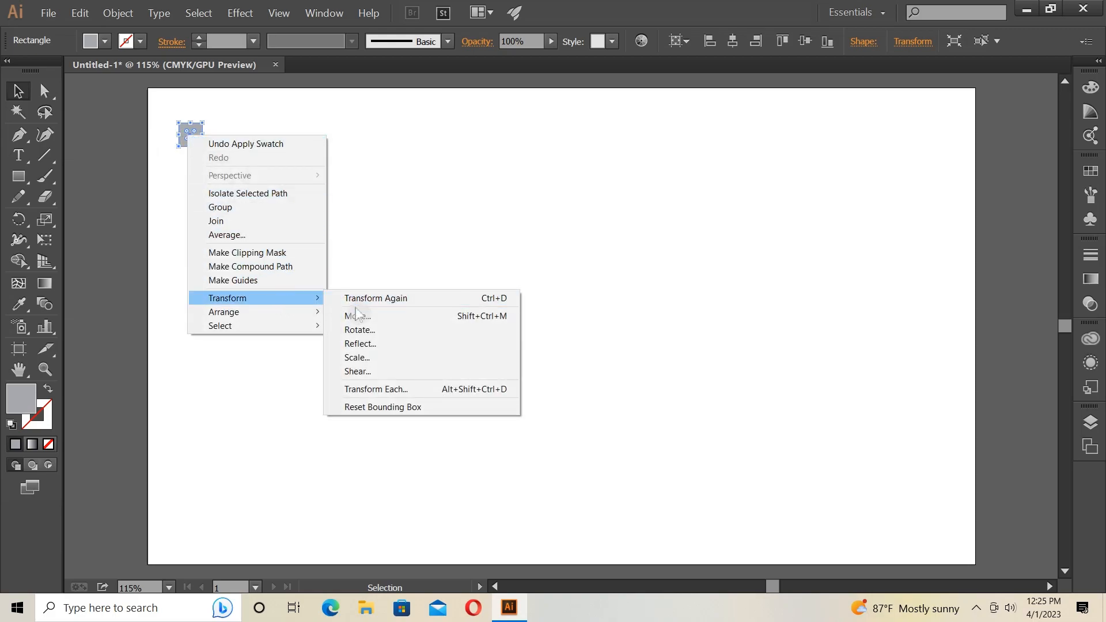
click(357, 330)
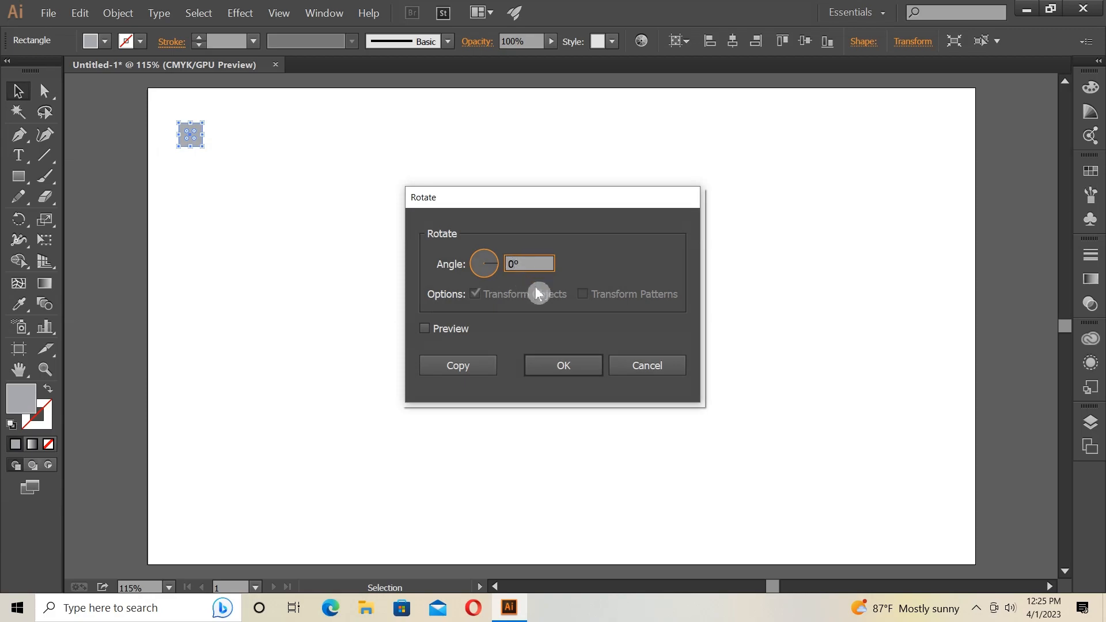
text(45)
click(562, 352)
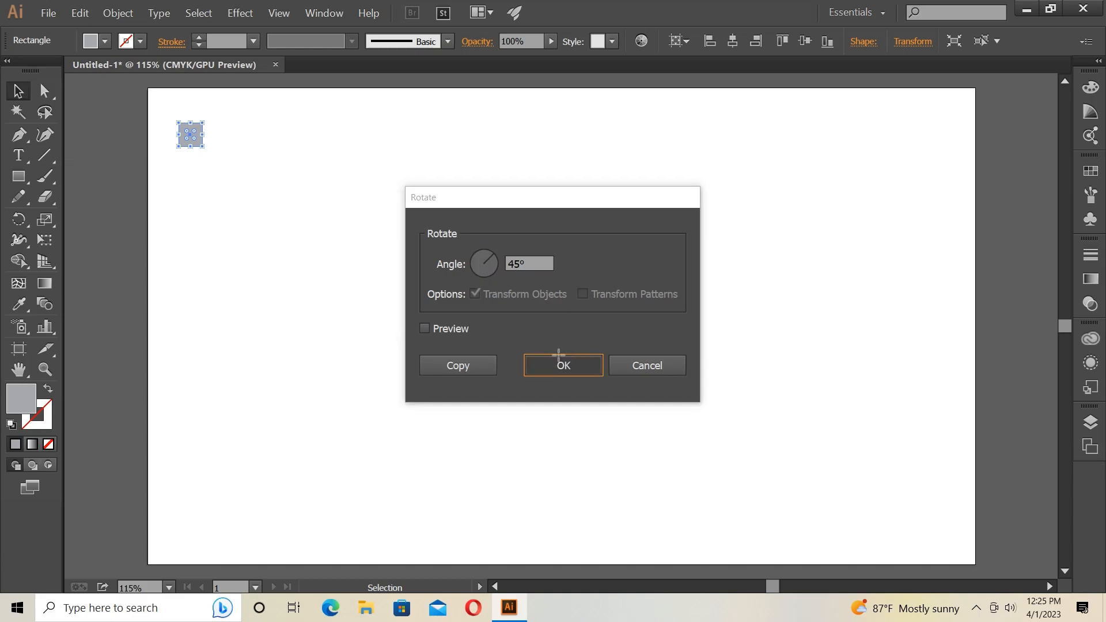
click(132, 138)
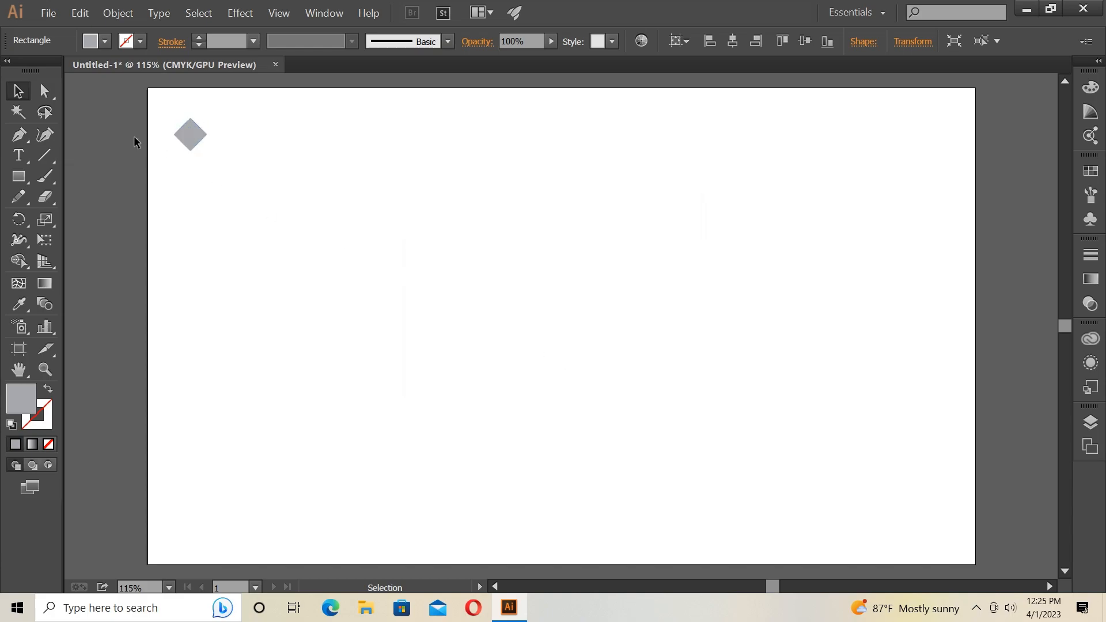
Copy the diamond horizontally with a small gap and repeat the copy to build a row of 18 diamonds across the artboard.
drag(171, 115, 233, 138)
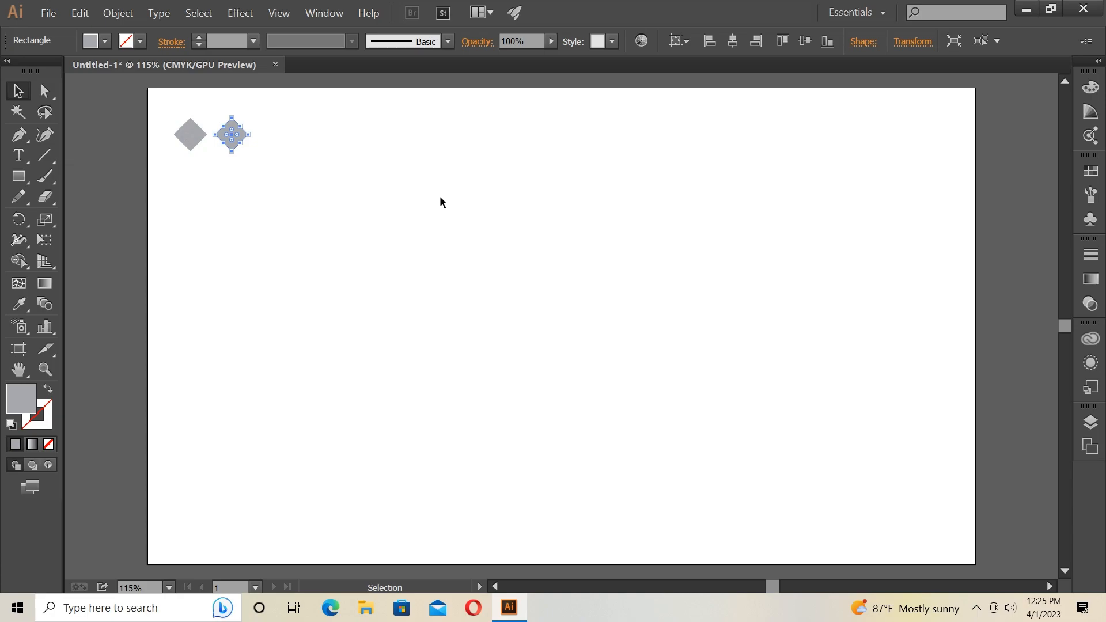
key(ctrl+d)
key(ctrl+d)
key(ctrl+d)
key(ctrl+d)
key(ctrl+d)
key(ctrl+d)
key(ctrl+d)
key(ctrl+d)
key(ctrl+d)
key(ctrl+d)
key(ctrl+d)
key(ctrl+d)
key(ctrl+d)
key(ctrl+d)
key(ctrl+d)
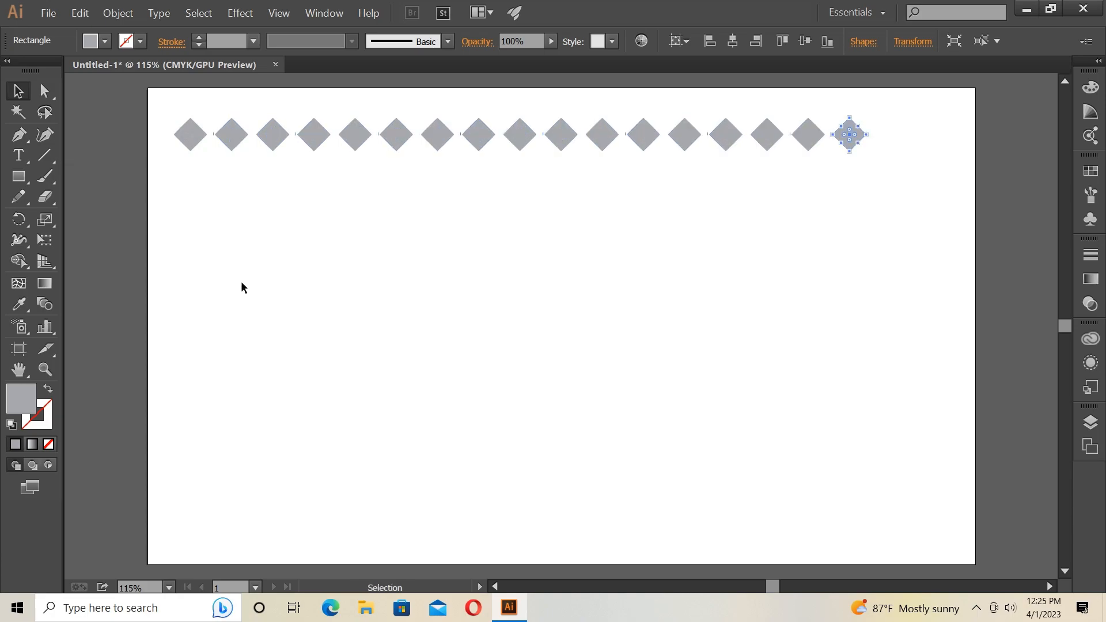
key(ctrl+d)
Copy the whole row diagonally down to the left so it interlocks, repeating the copy until there are 19 rows.
drag(155, 114, 925, 151)
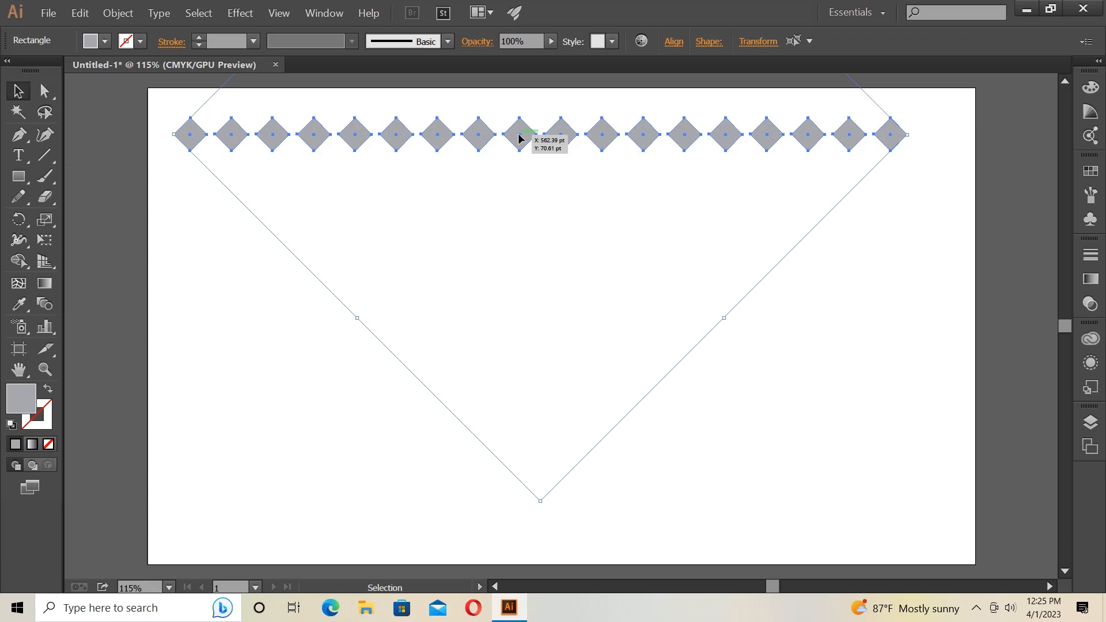
drag(521, 139, 500, 160)
key(a)
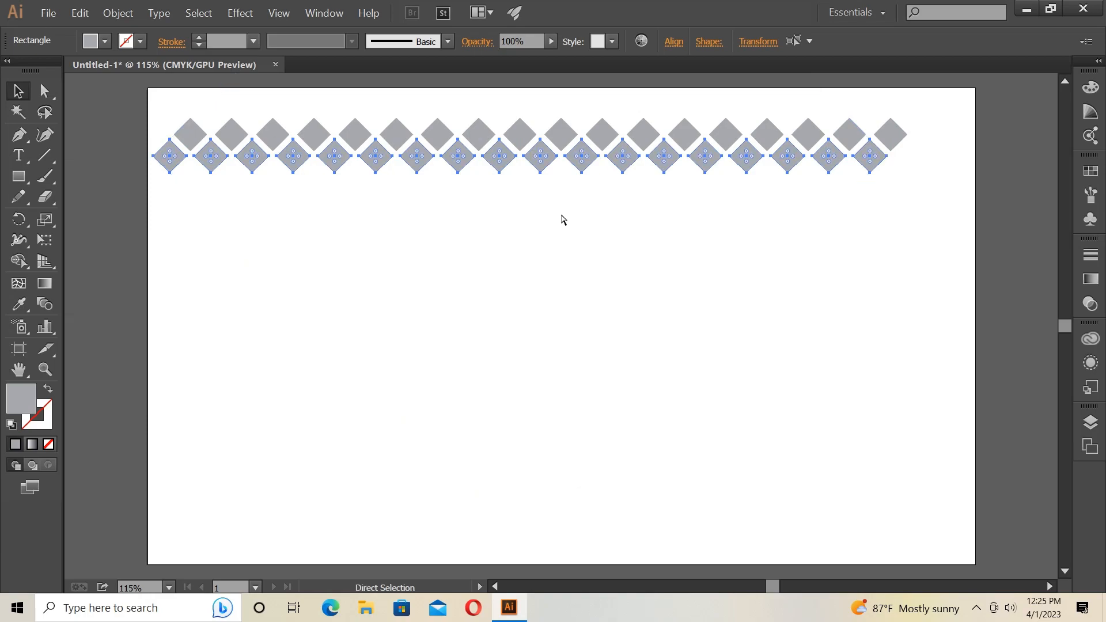
key(ctrl+d)
key(ctrl+d)
key(ctrl+d)
key(ctrl+d)
key(ctrl+d)
key(ctrl+d)
key(ctrl+d)
key(ctrl+d)
key(ctrl+d)
key(ctrl+d)
key(ctrl+d)
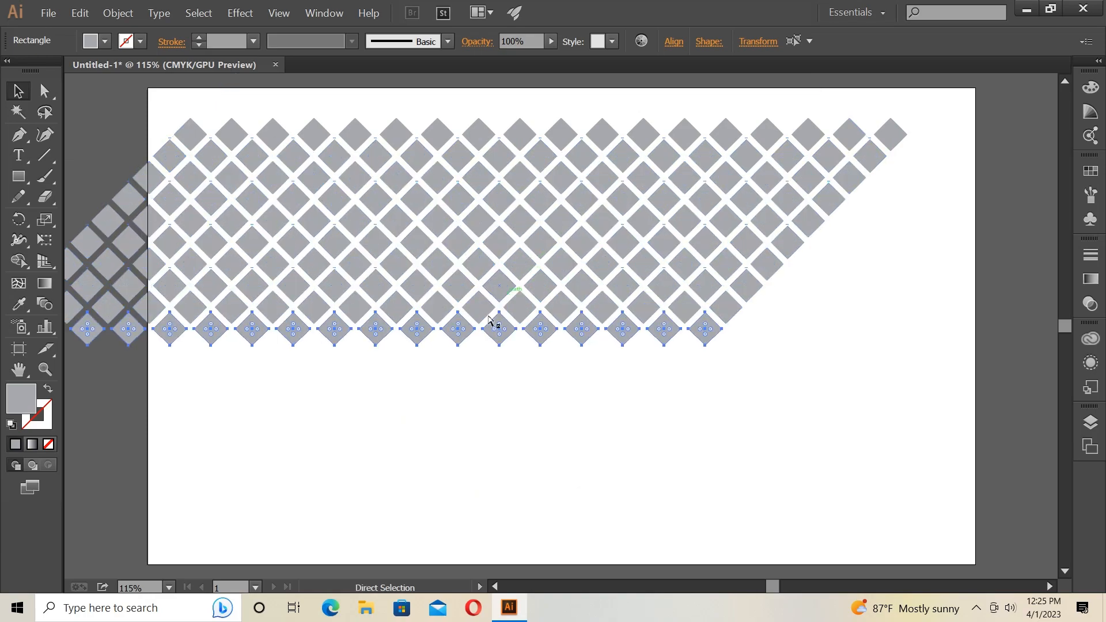
key(ctrl+d)
key(ctrl+d)
key(ctrl+d)
key(ctrl+d)
key(ctrl+d)
key(ctrl+d)
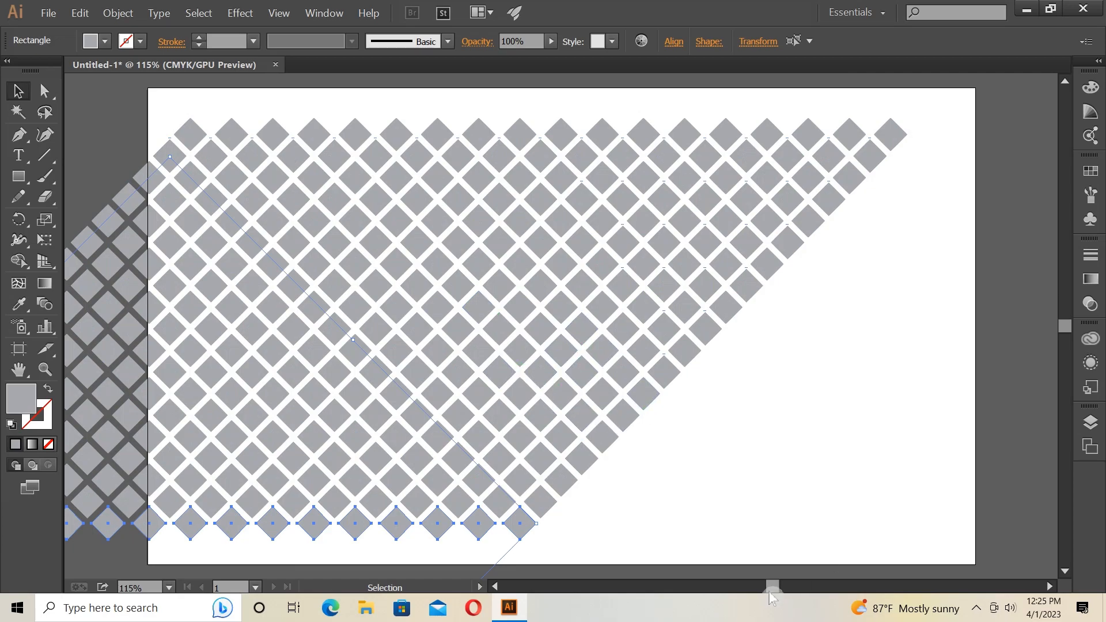
Select all the diamonds in the slanted grid and group them.
drag(775, 586, 777, 592)
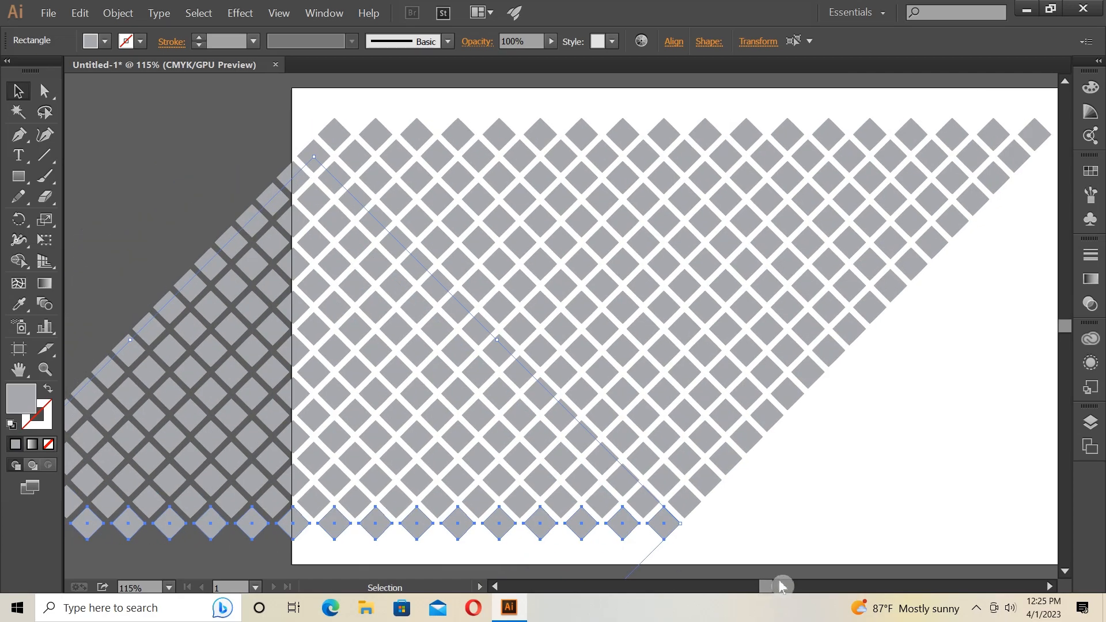
key(ctrl+minus)
key(ctrl+minus)
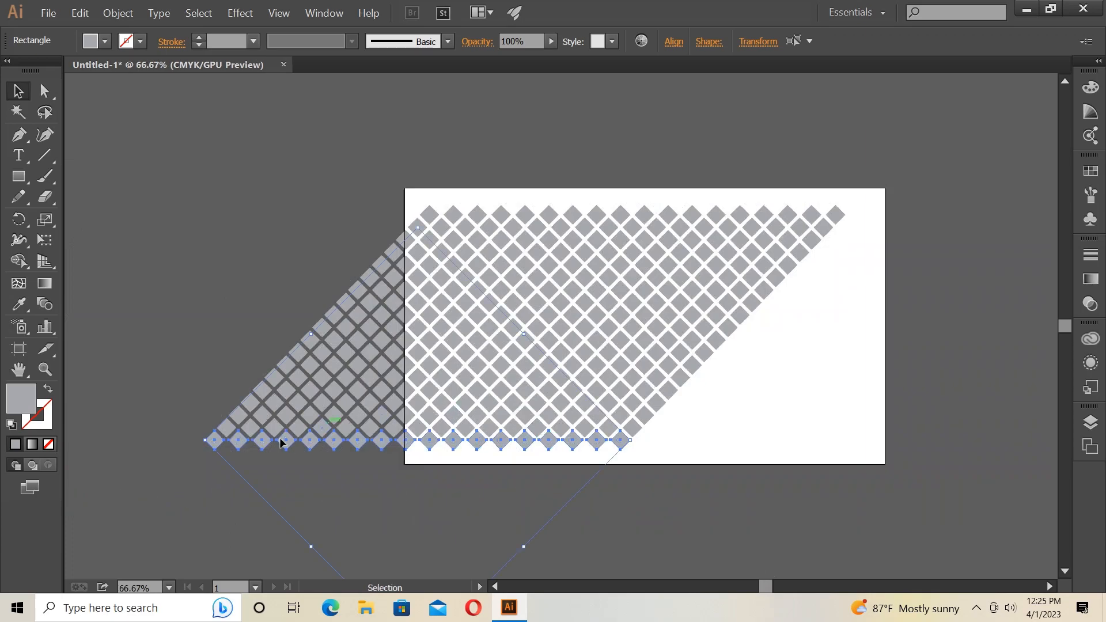
drag(137, 465, 902, 202)
right_click(521, 267)
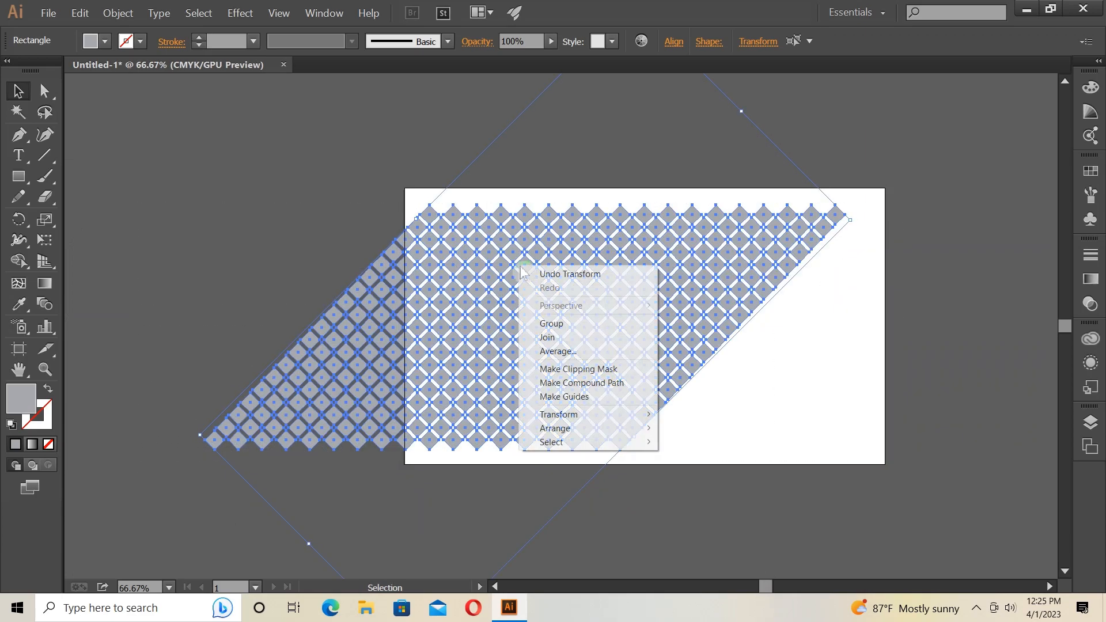
click(551, 325)
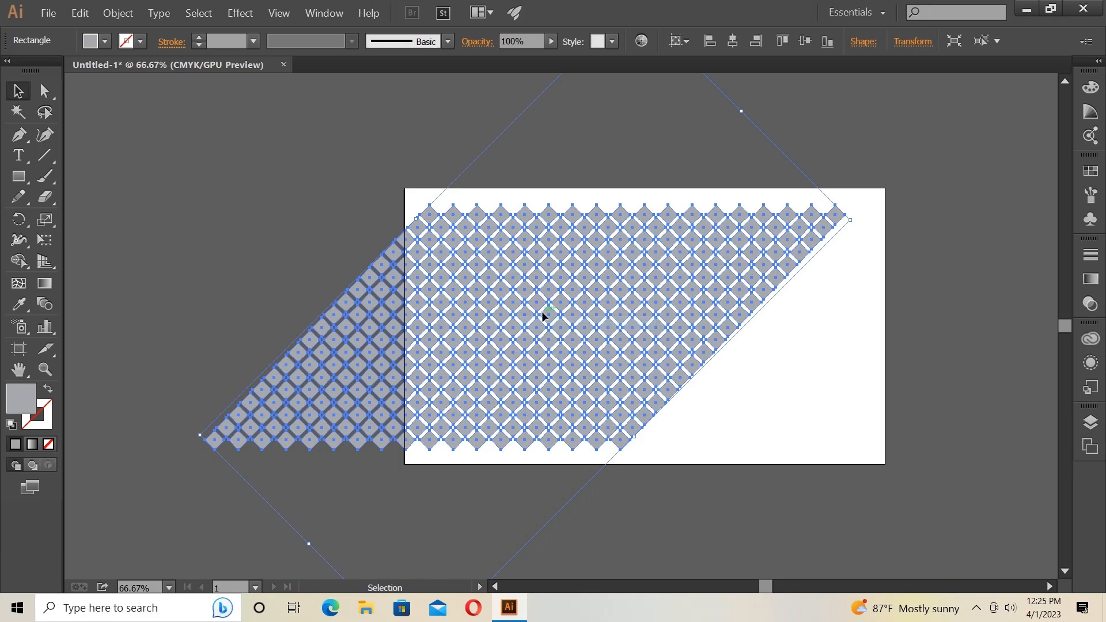
Copy the diamond grid about 1119 pt horizontally to the right so the copy continues the pattern.
drag(543, 316, 974, 316)
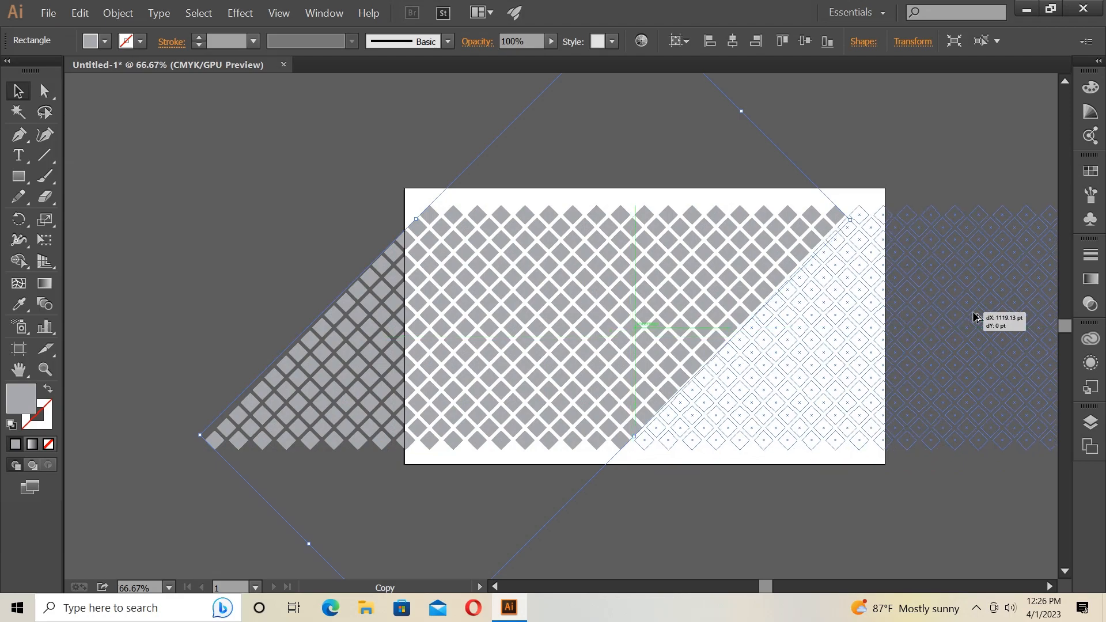
drag(974, 316, 975, 315)
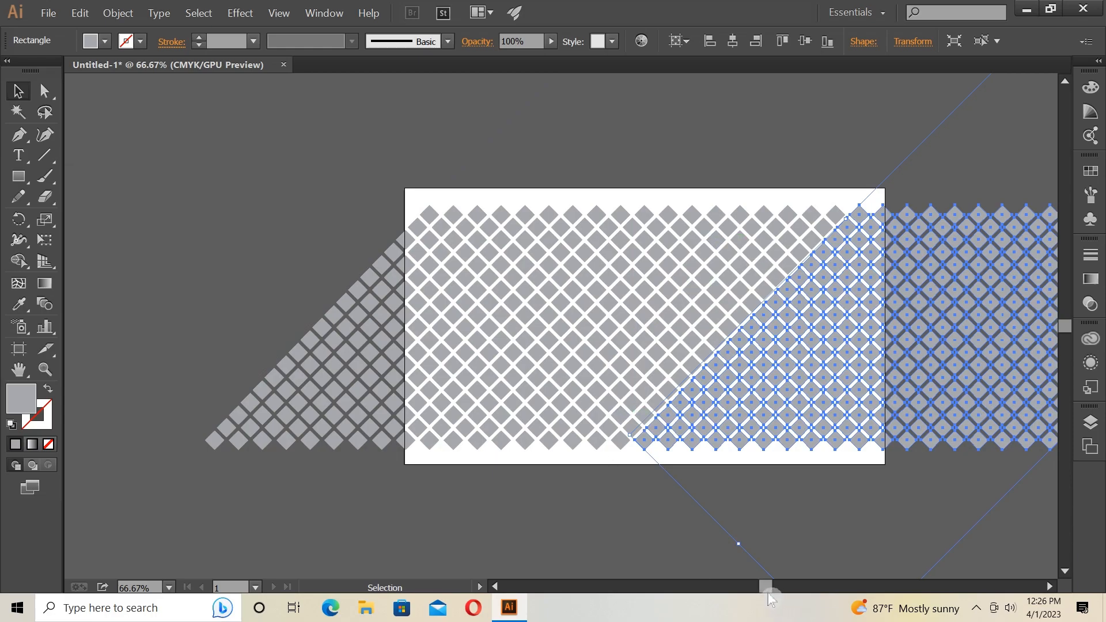
Select both diamond grids and save them together as a Movie Clip symbol named New Symbol.
drag(768, 591, 777, 592)
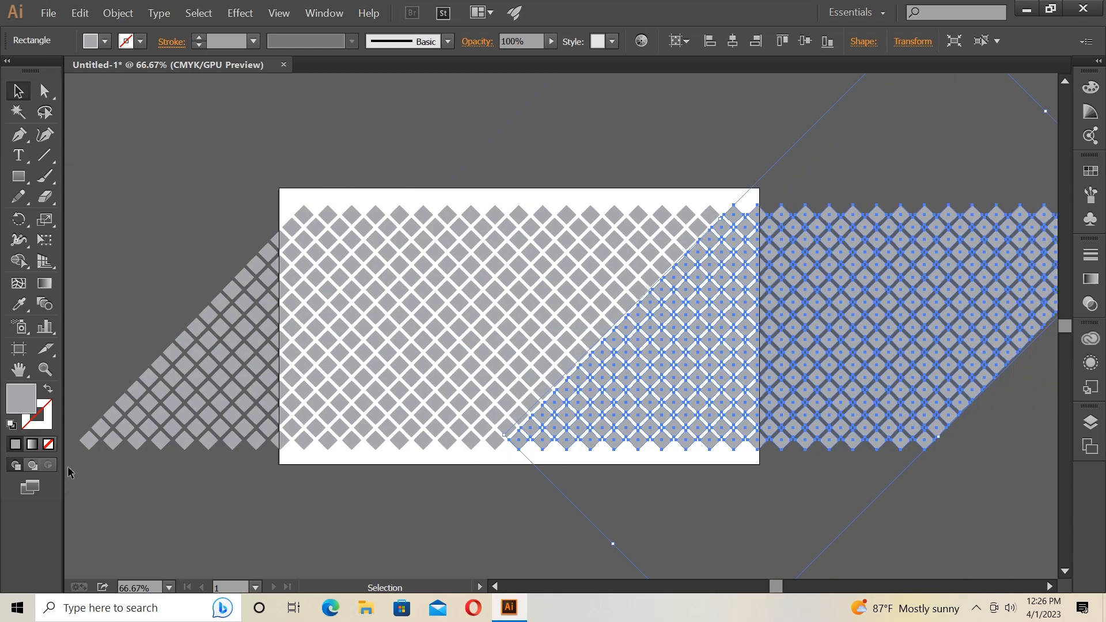
drag(77, 448, 966, 197)
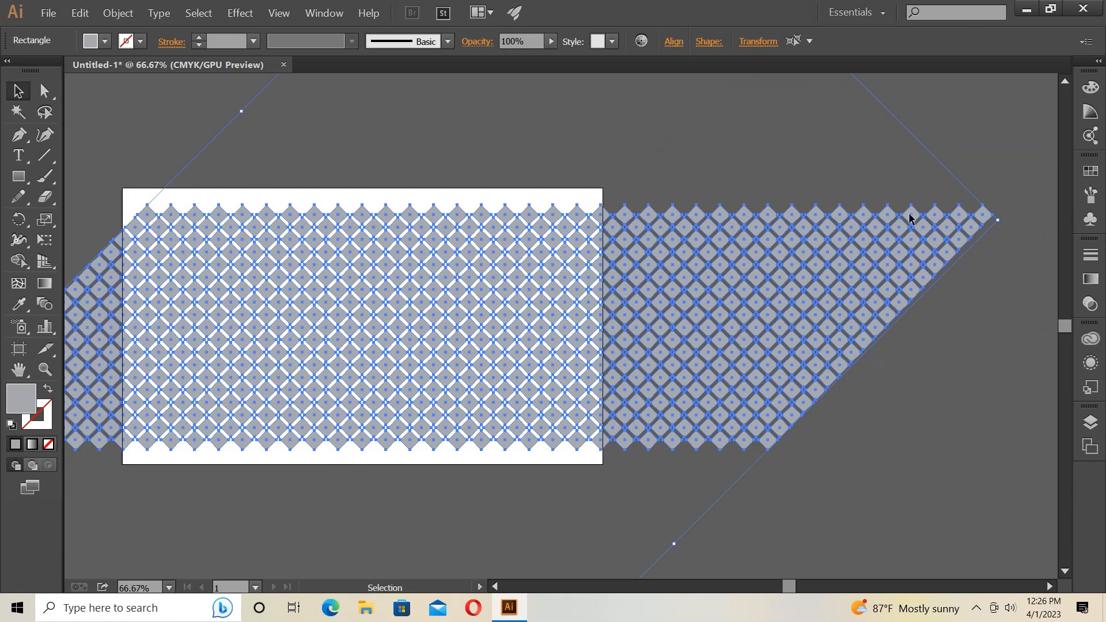
click(1091, 218)
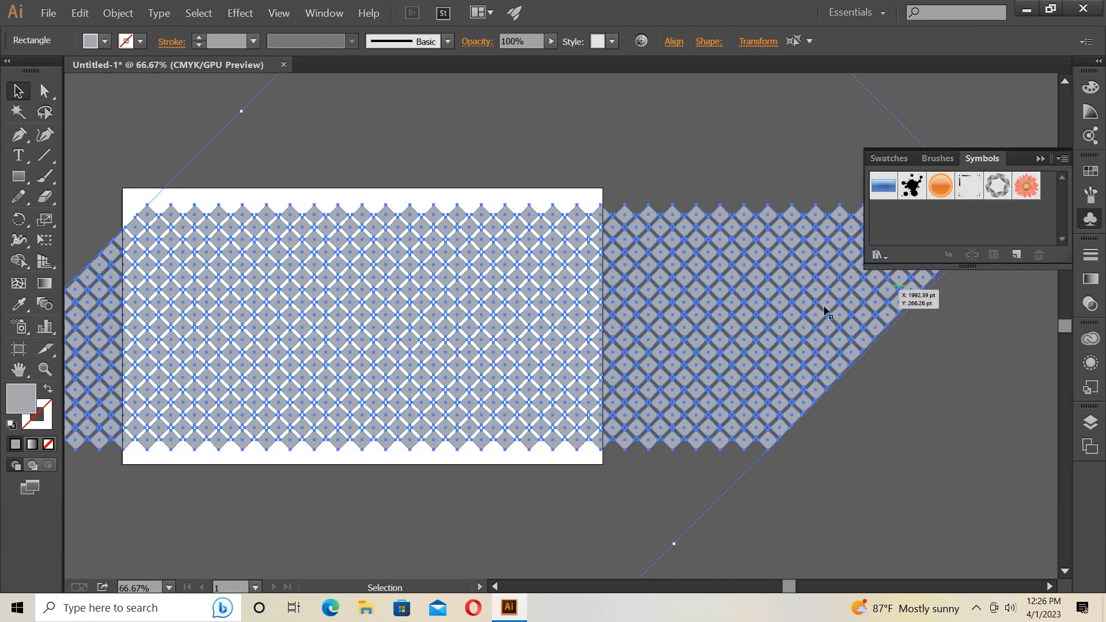
drag(659, 340, 887, 234)
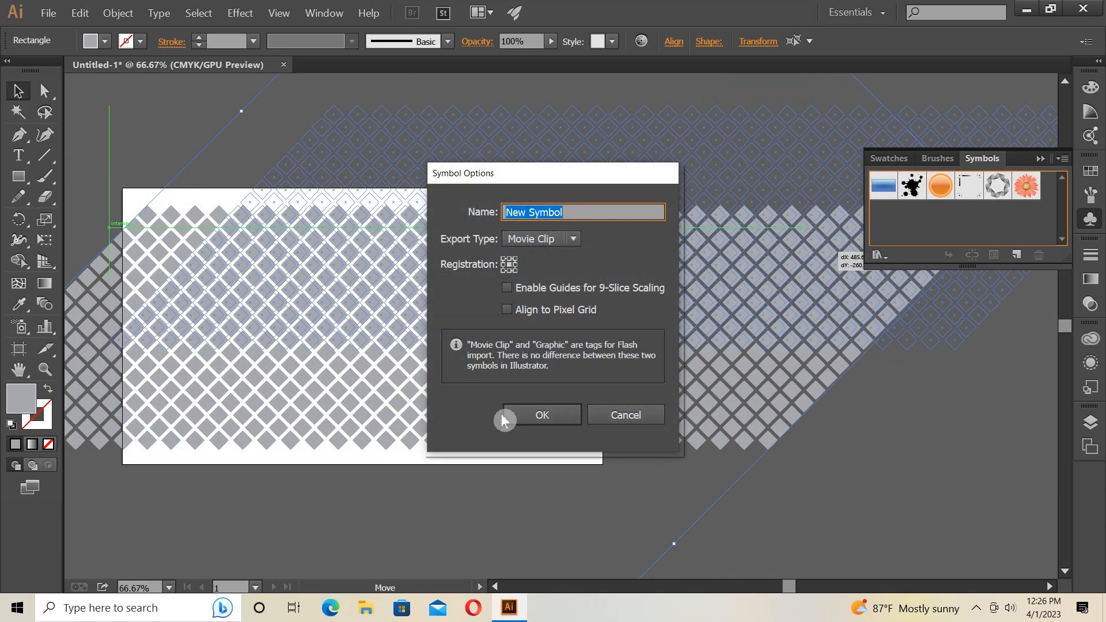
click(532, 418)
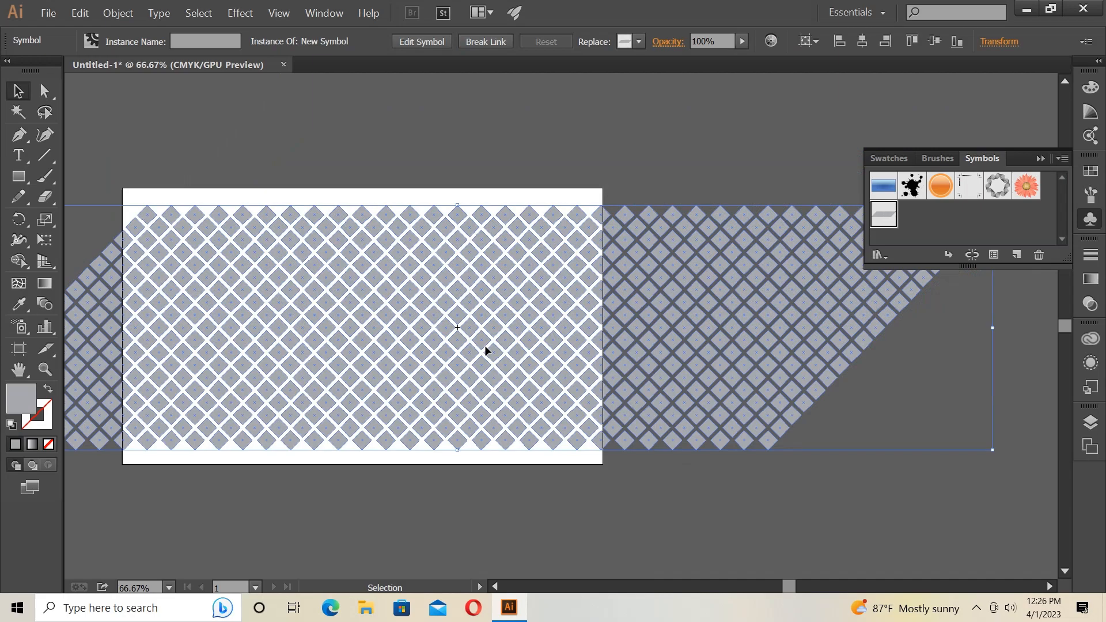
Delete the diamond pattern instance from the artboard and collapse the symbol library.
key(Delete)
drag(786, 587, 770, 581)
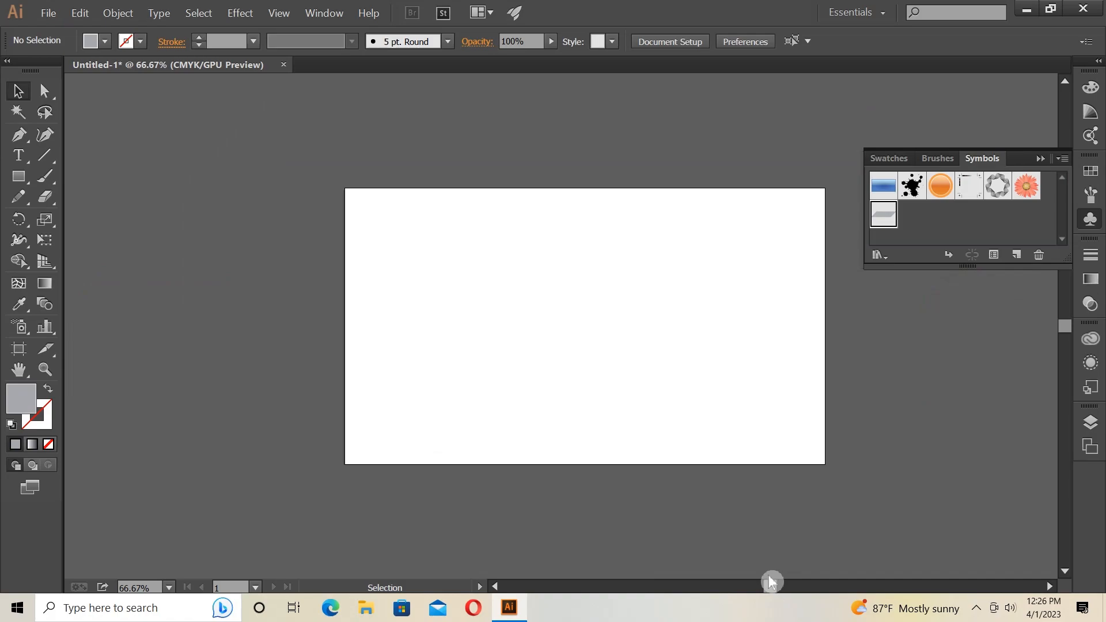
click(1040, 160)
Draw a circle about 450 pt in diameter on the empty artboard and fill it with the purple swatch.
key(ctrl+equal)
key(ctrl+equal)
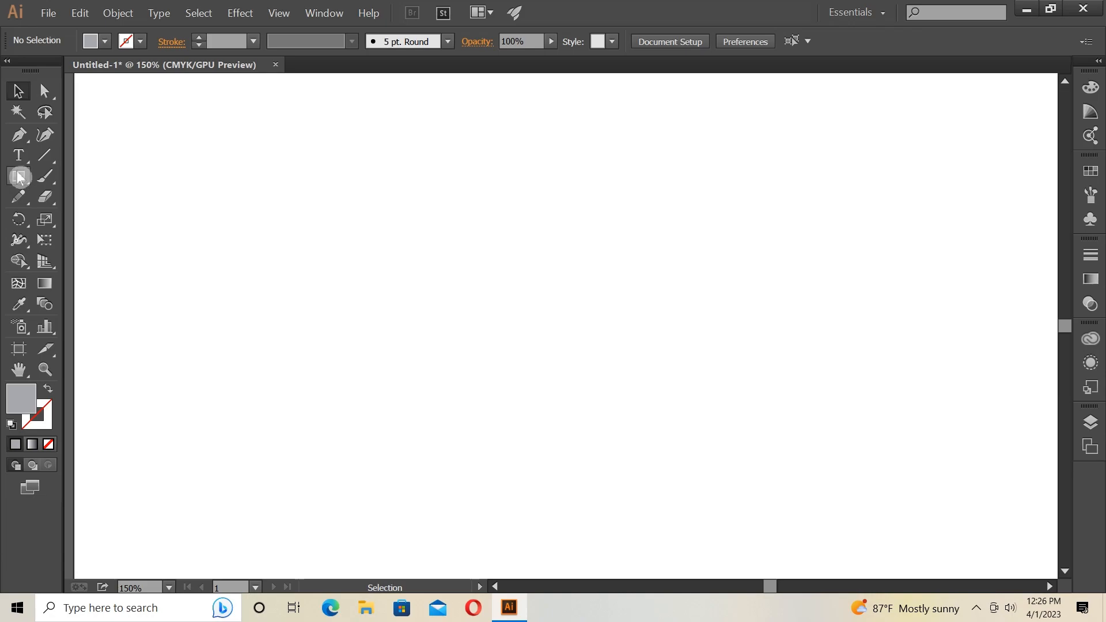
drag(25, 182, 90, 223)
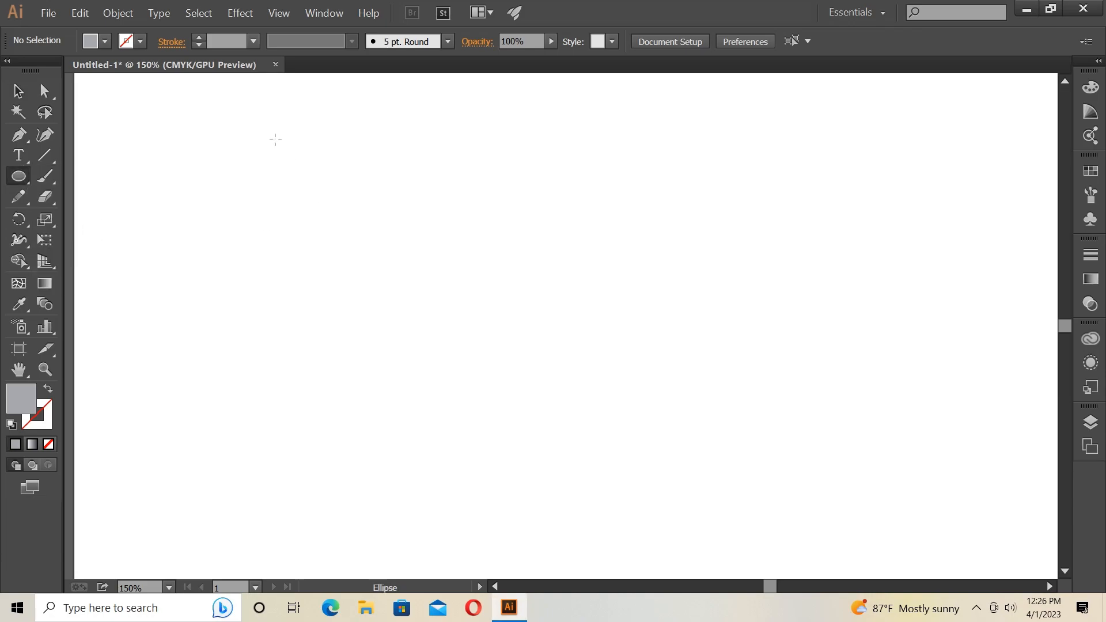
drag(314, 133, 703, 380)
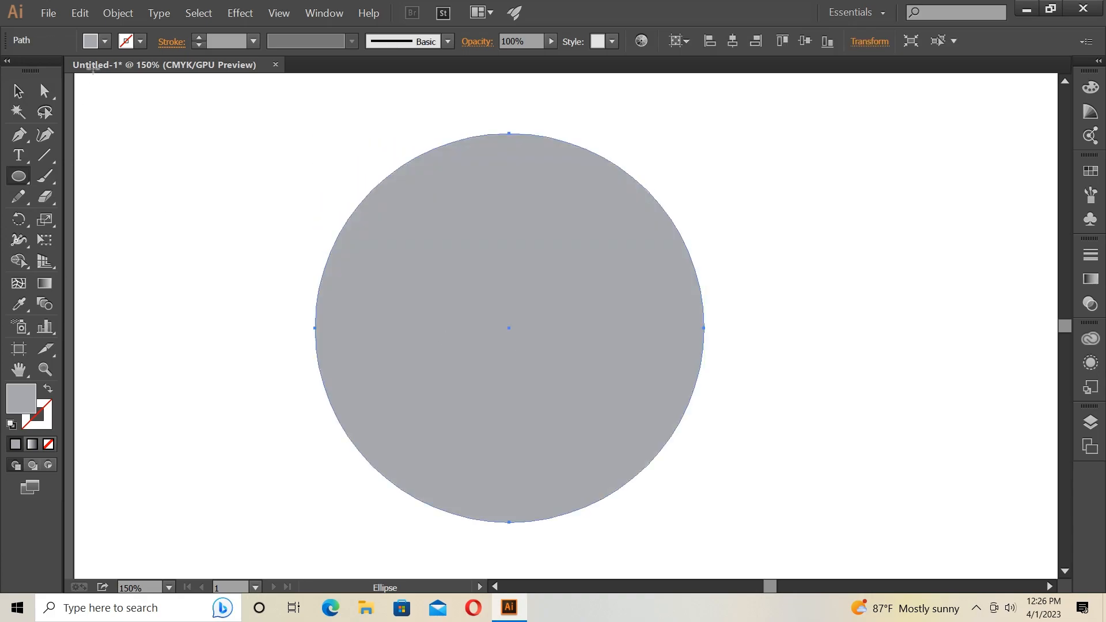
click(106, 45)
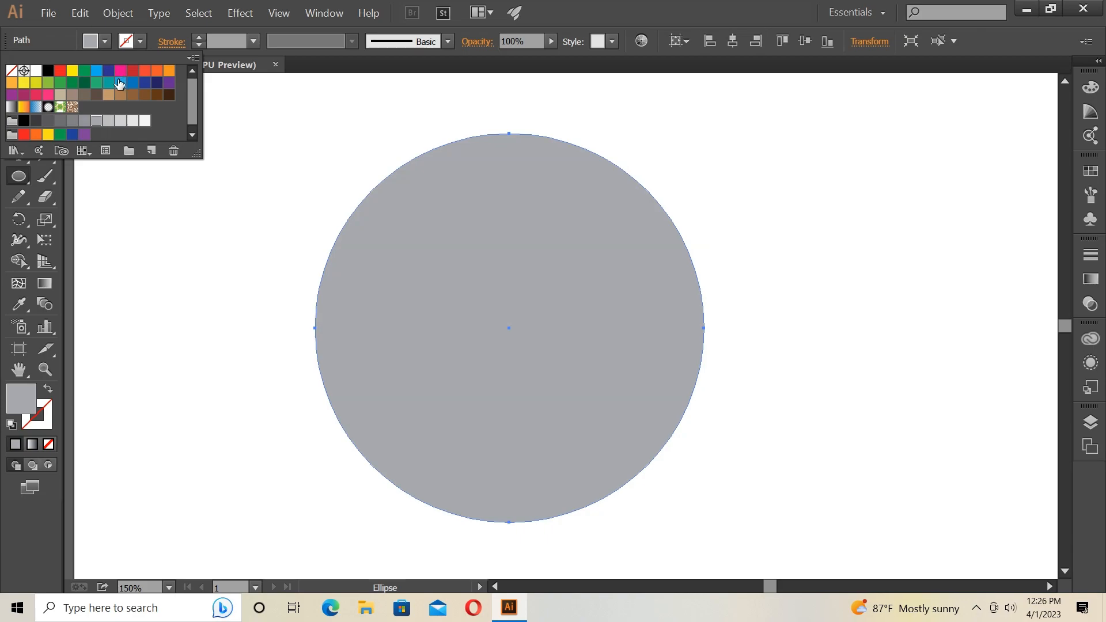
click(166, 88)
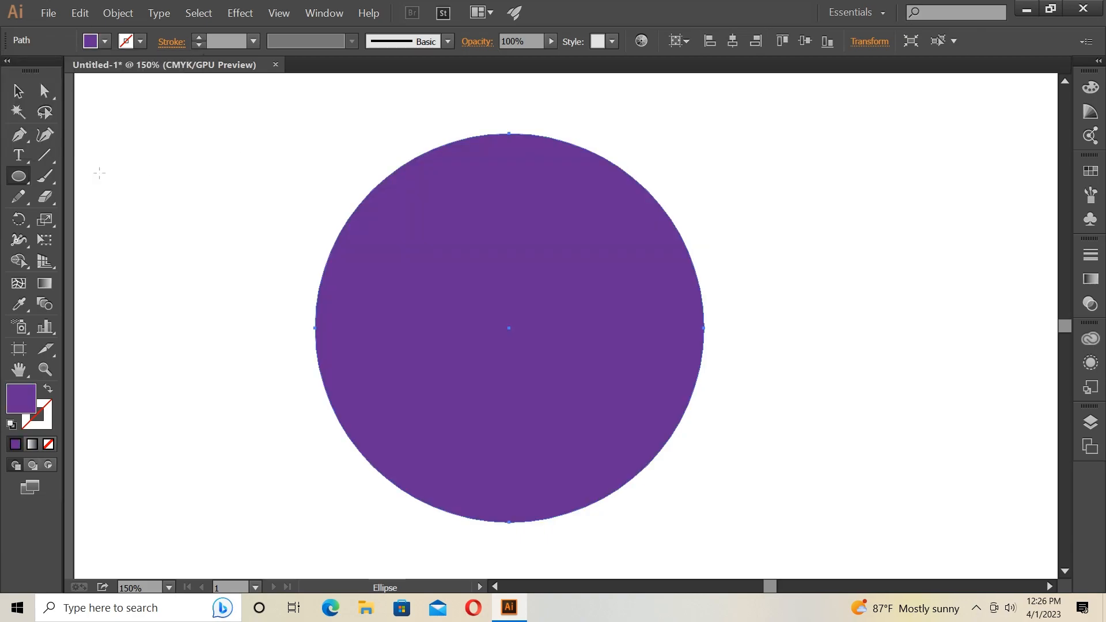
Cut the circle at its top and bottom anchor points with the Scissors tool and delete the left half.
click(45, 197)
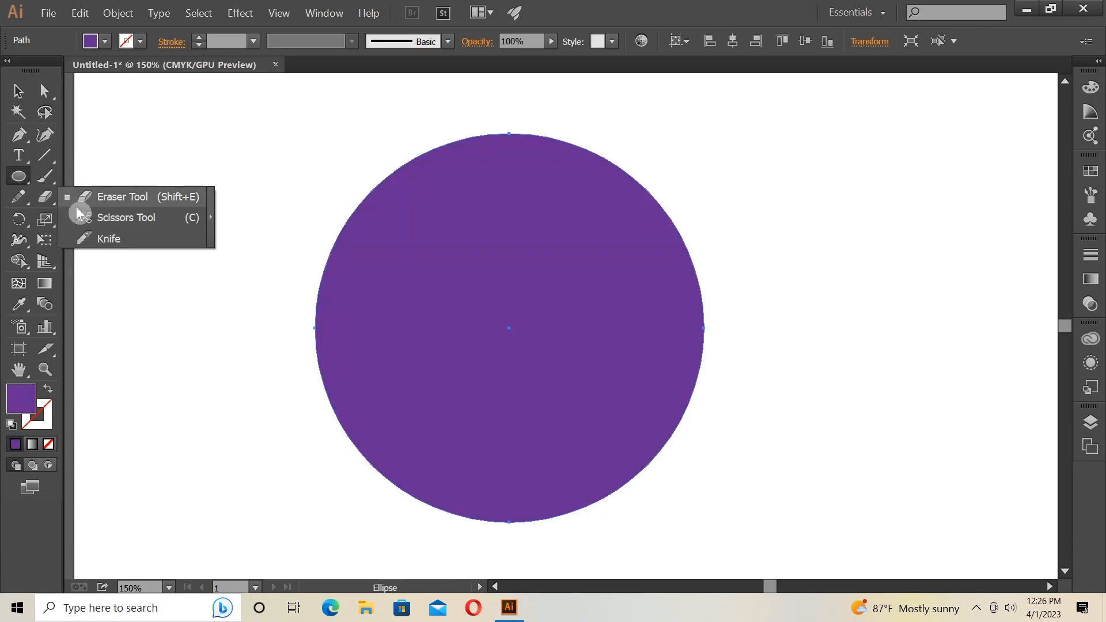
click(84, 217)
click(507, 133)
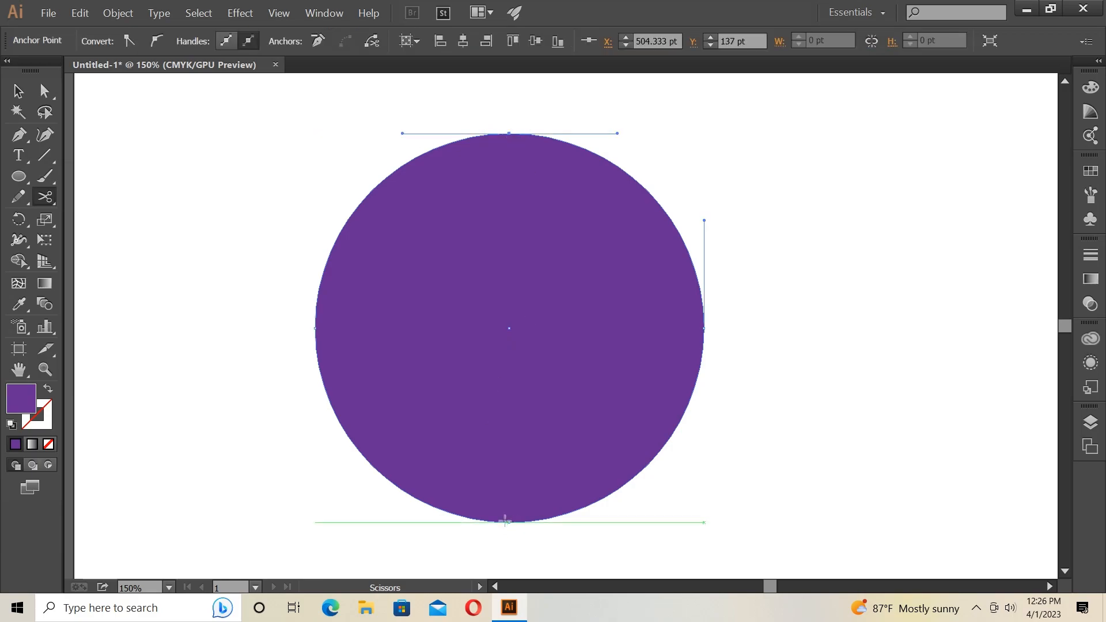
click(507, 521)
click(17, 91)
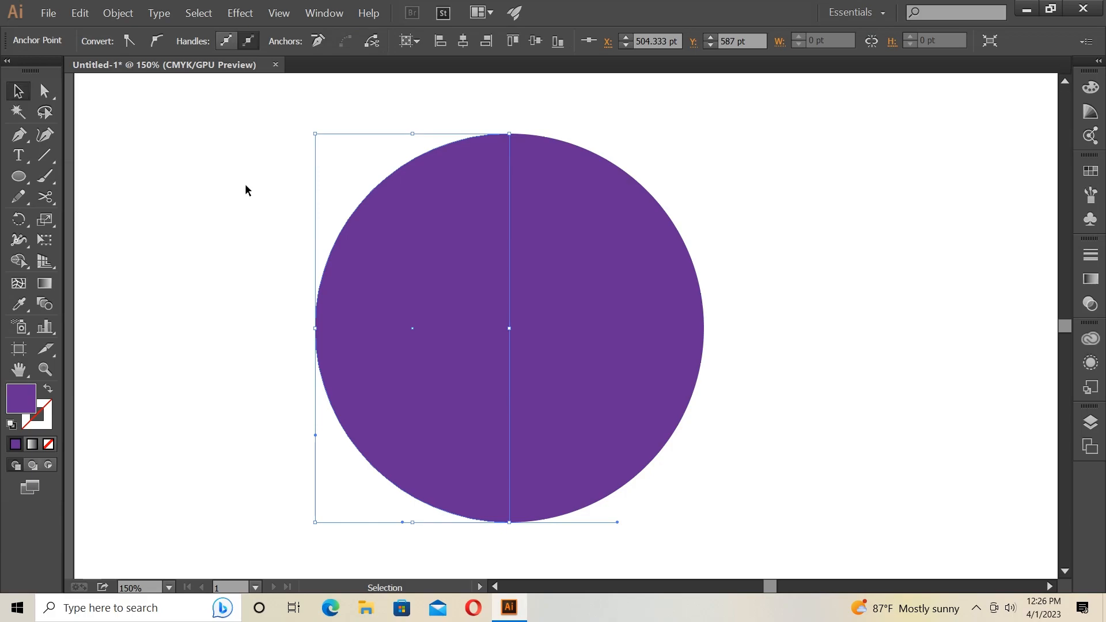
click(387, 261)
key(Delete)
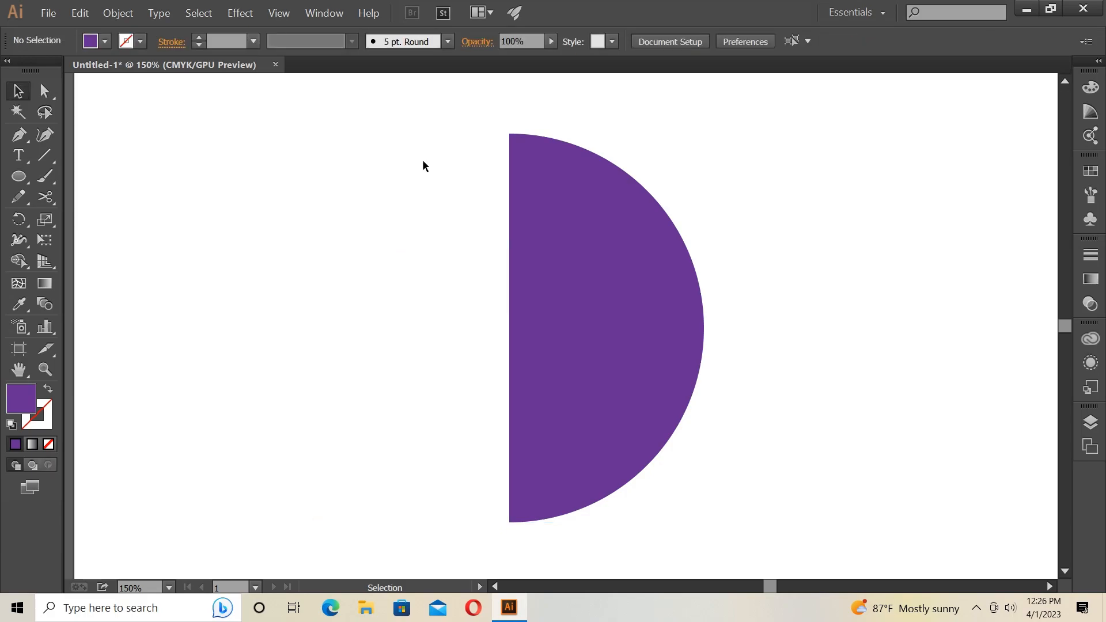
Apply a 360° 3D Revolve from the left edge to the purple half circle and turn on its preview.
drag(429, 115, 752, 328)
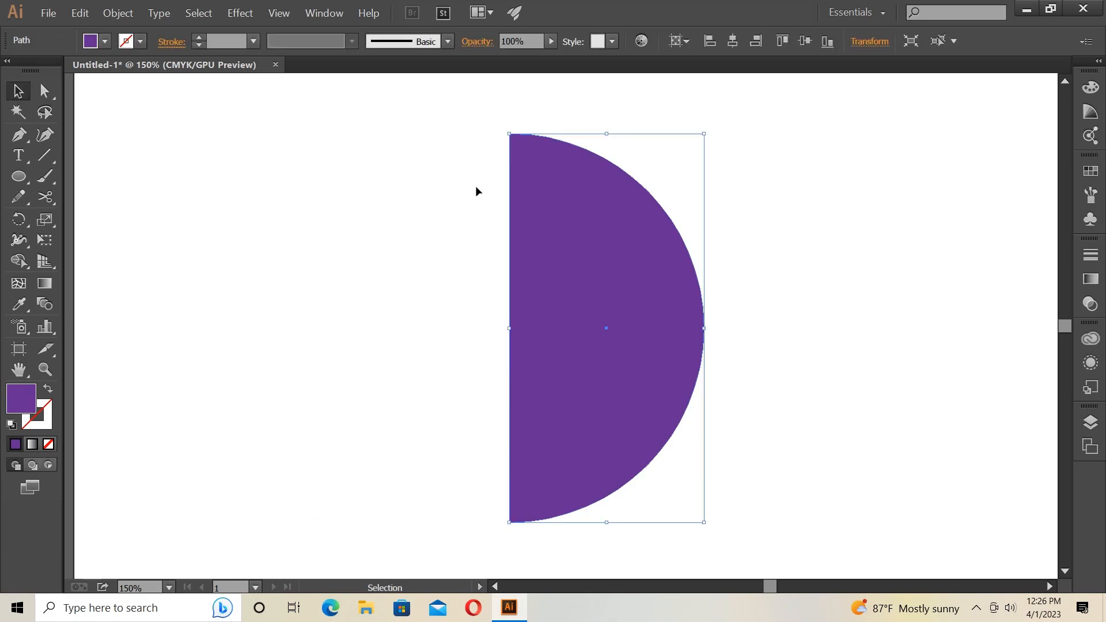
click(224, 15)
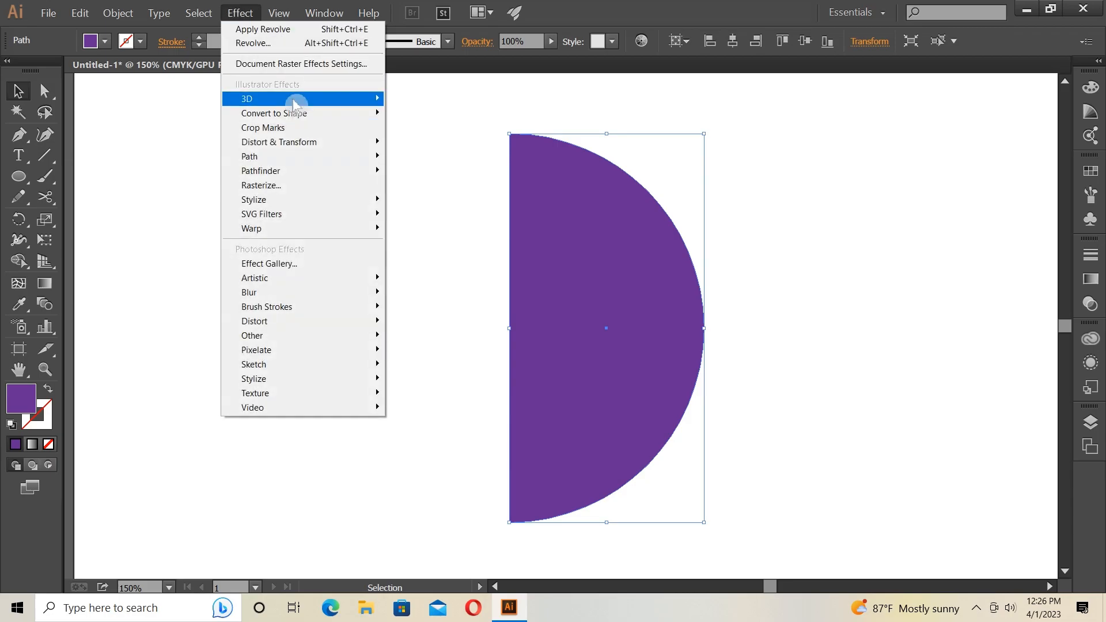
click(421, 113)
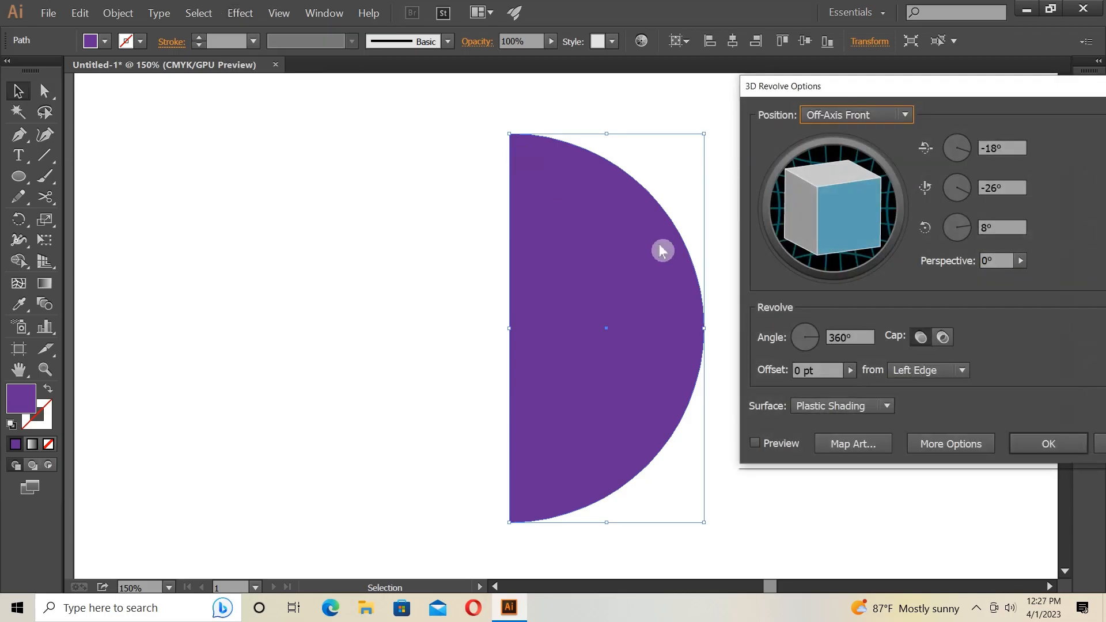
click(772, 443)
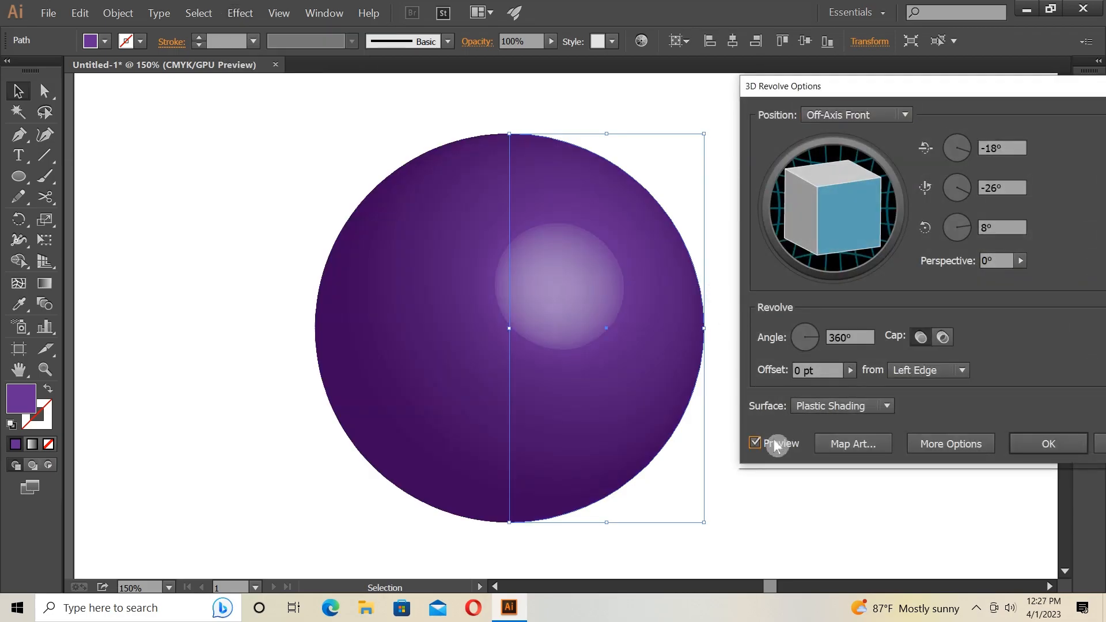
Map New Symbol onto the revolved sphere and stretch the art vertically to cover the full height of the surface grid.
click(846, 442)
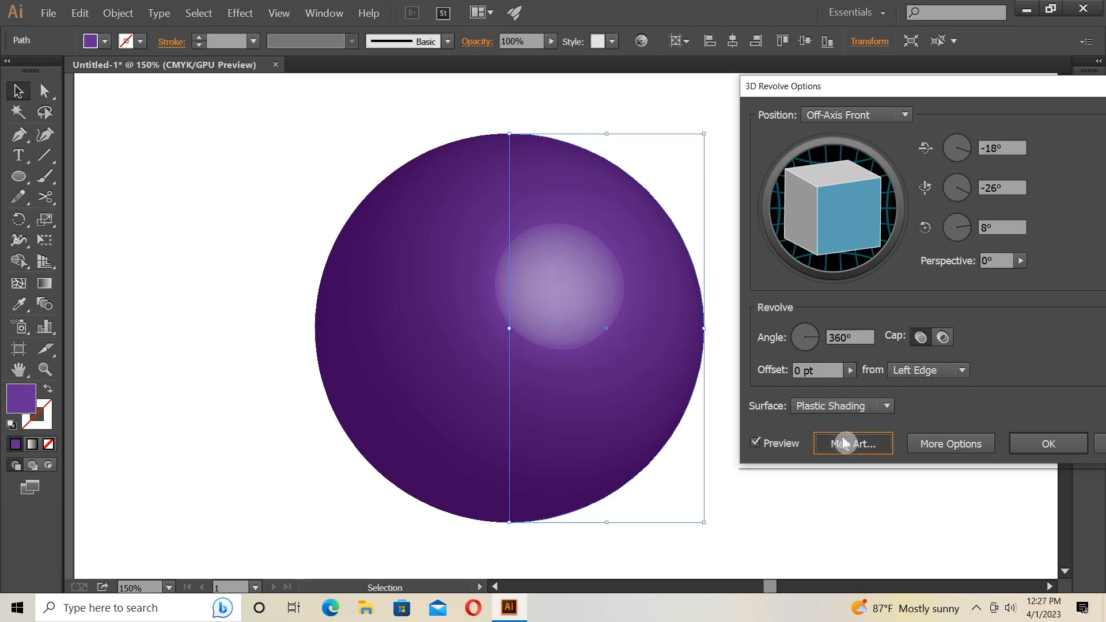
click(906, 115)
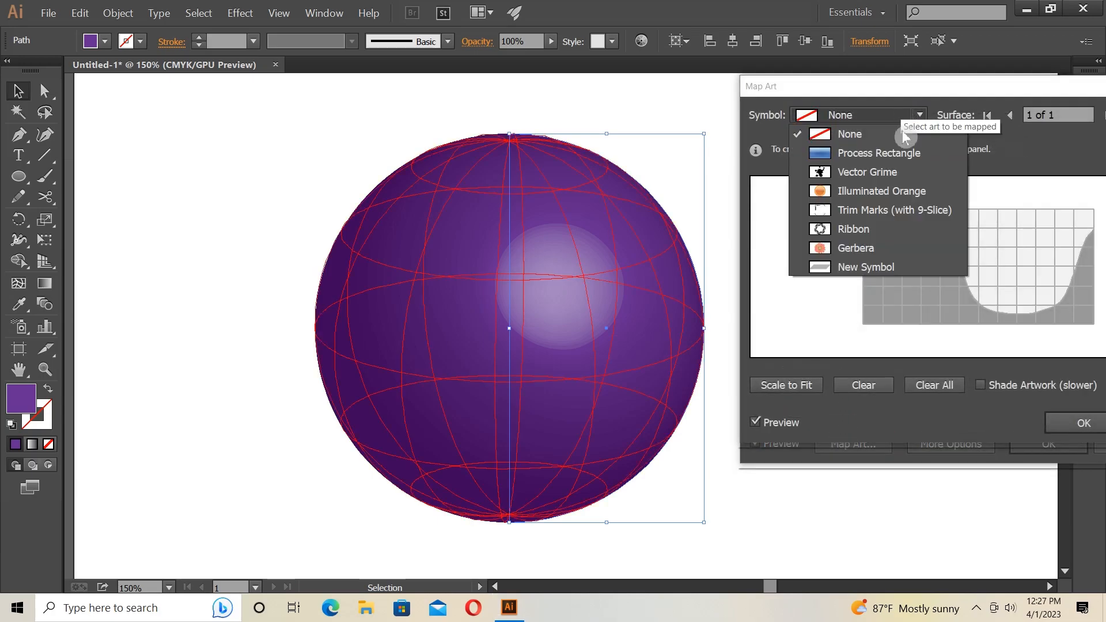
click(865, 266)
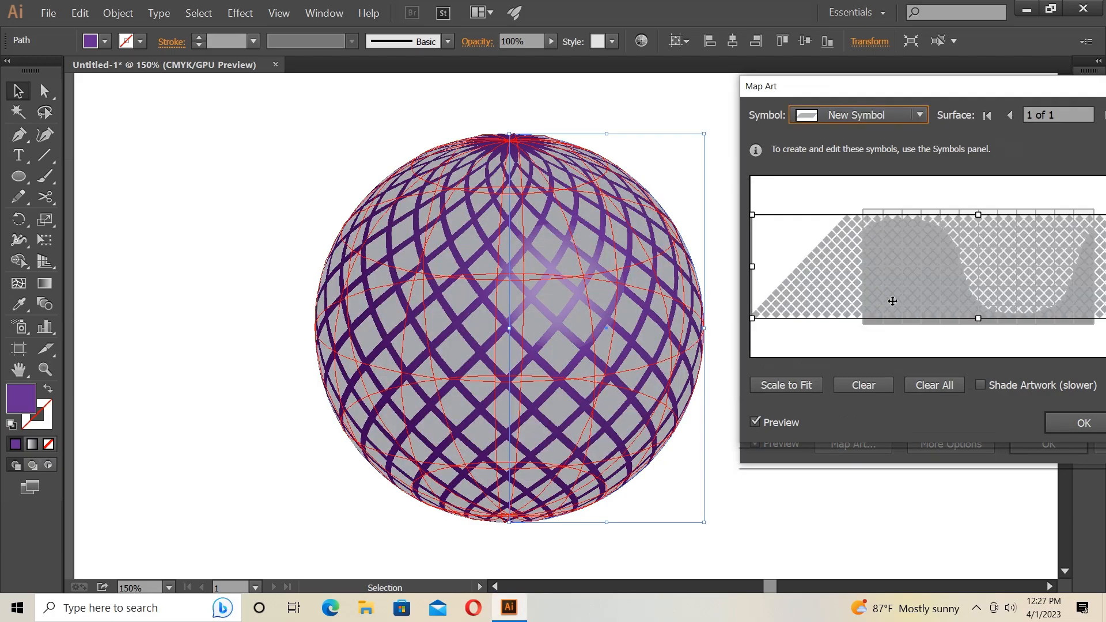
drag(976, 319, 977, 327)
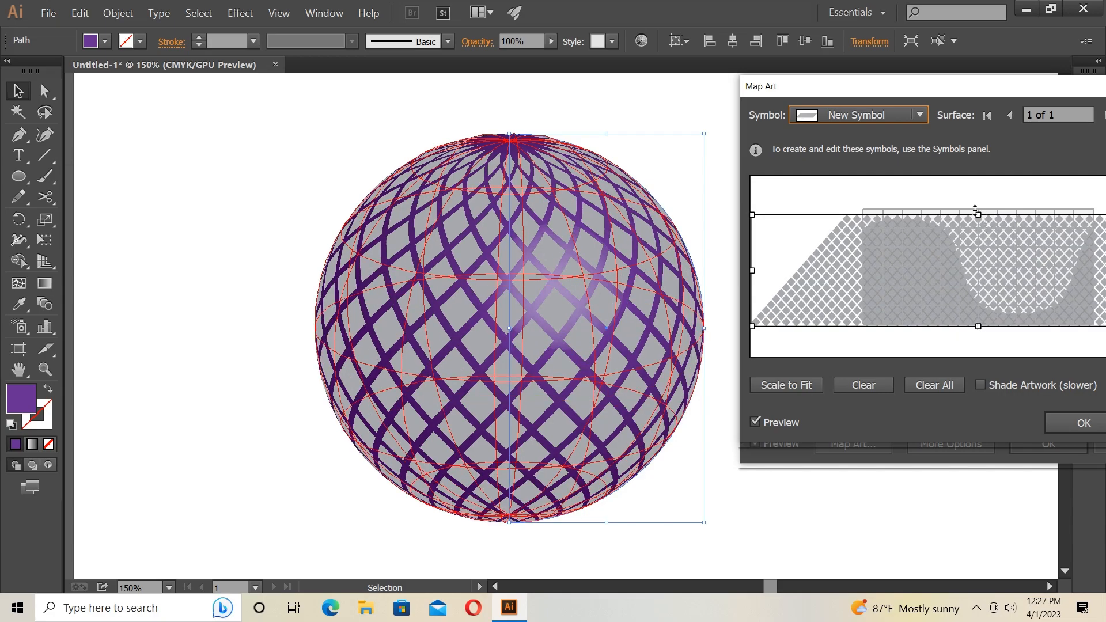
drag(978, 208, 978, 209)
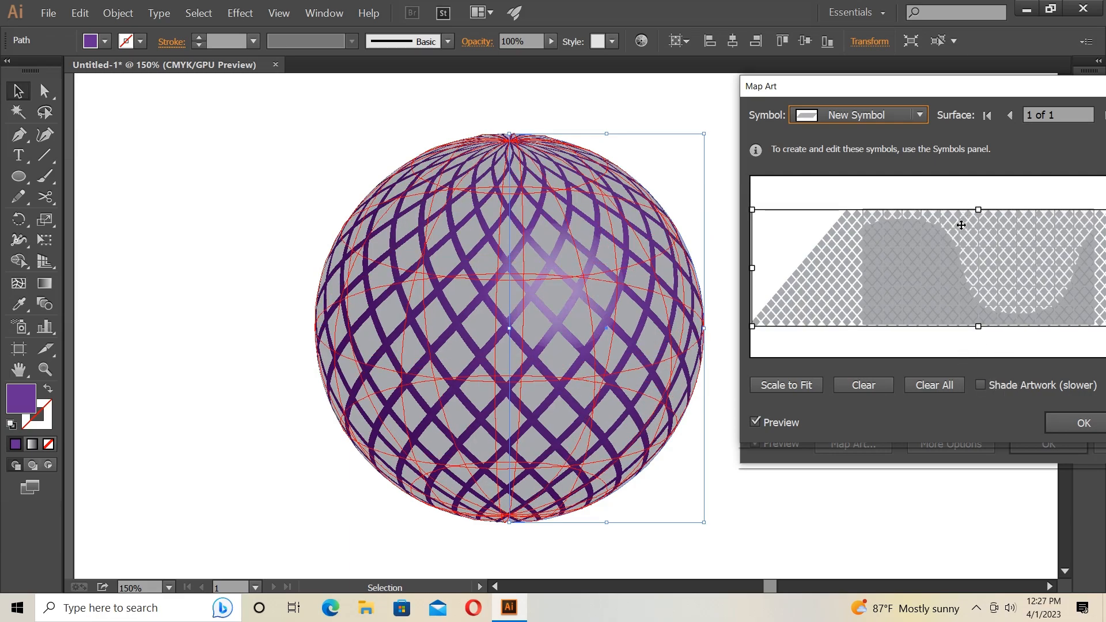
click(1070, 421)
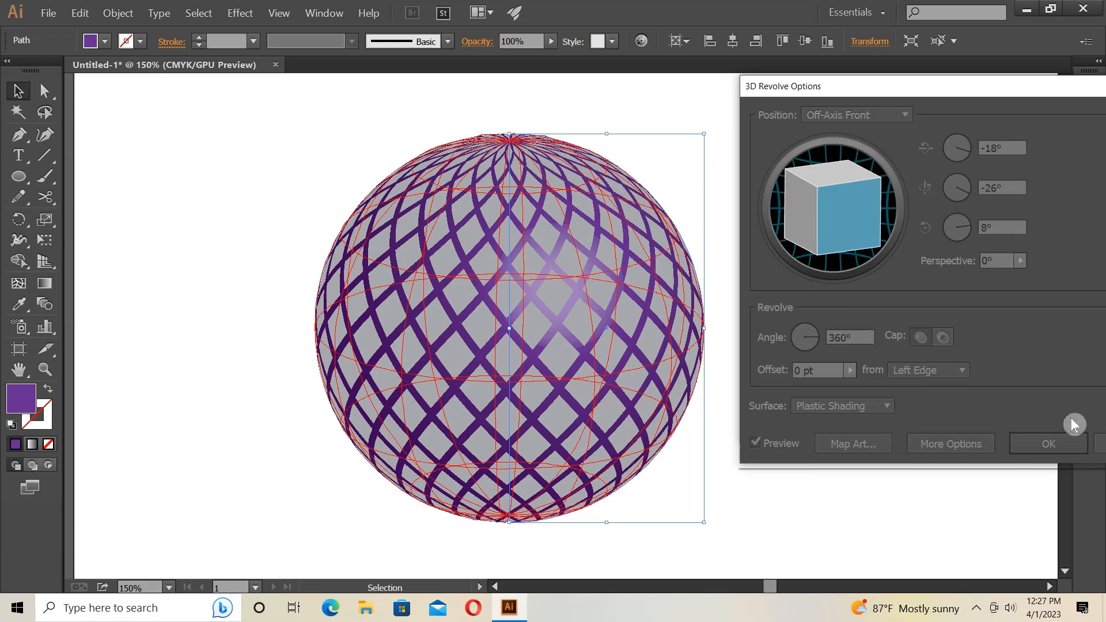
Rotate the revolved sphere to 13°, -50° and -12° and apply the effect.
drag(836, 201, 856, 181)
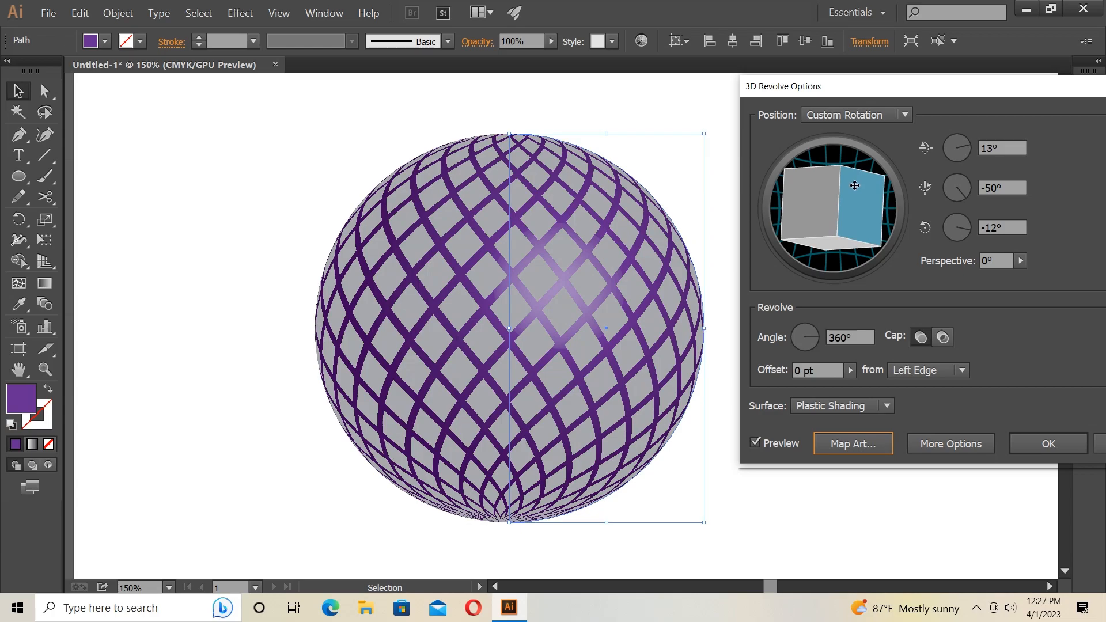
click(1049, 444)
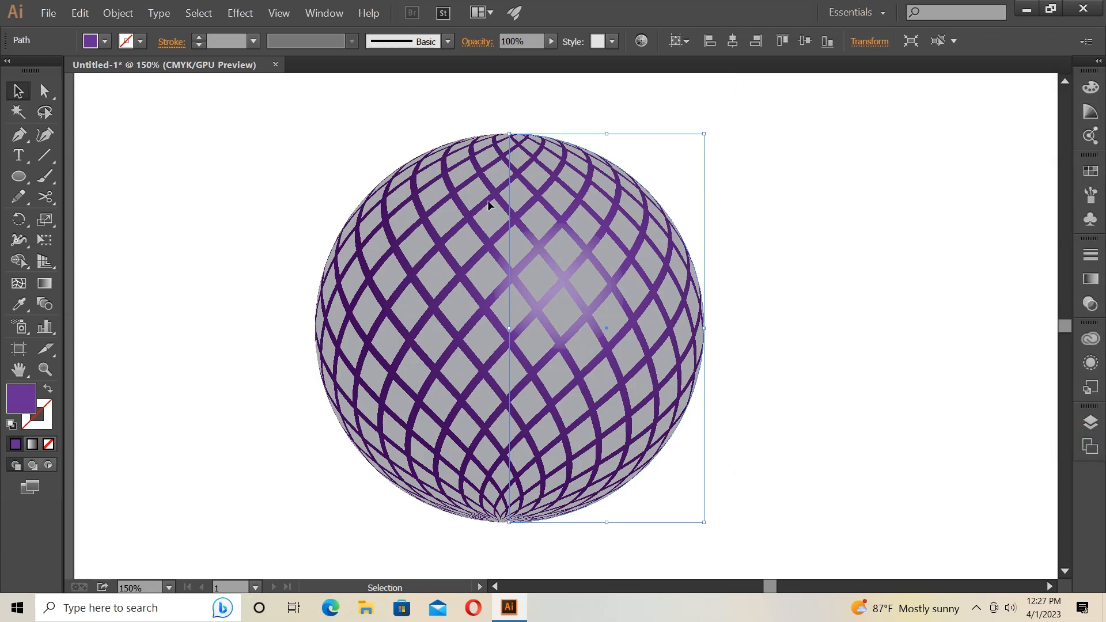
Expand the sphere's appearance and ungroup the result twice.
drag(316, 154, 795, 469)
click(123, 13)
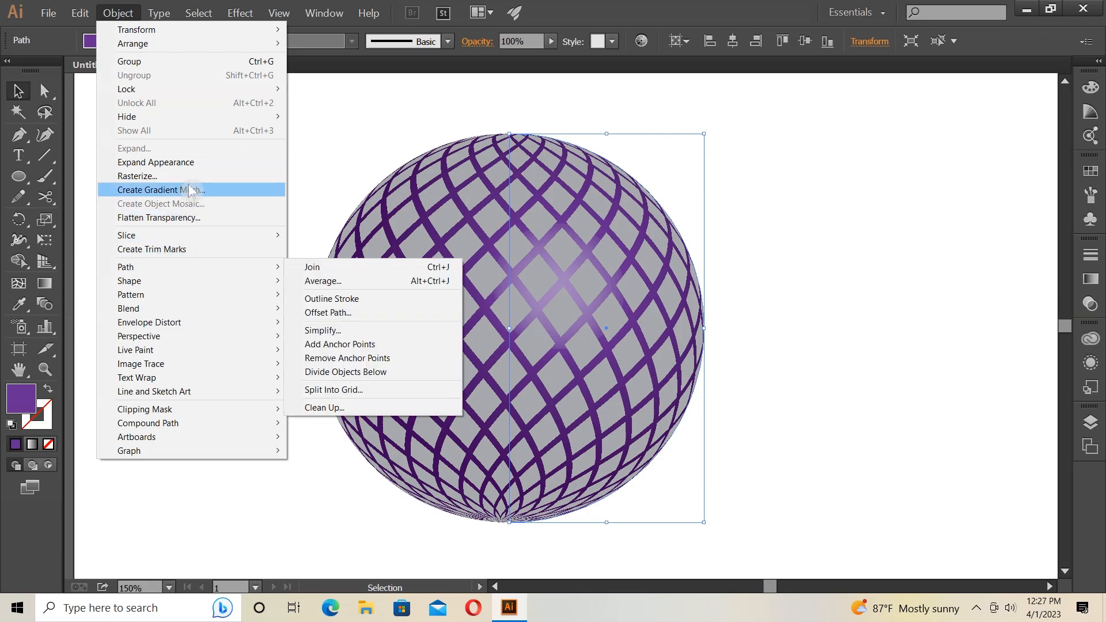
click(191, 163)
right_click(421, 221)
click(456, 291)
right_click(418, 221)
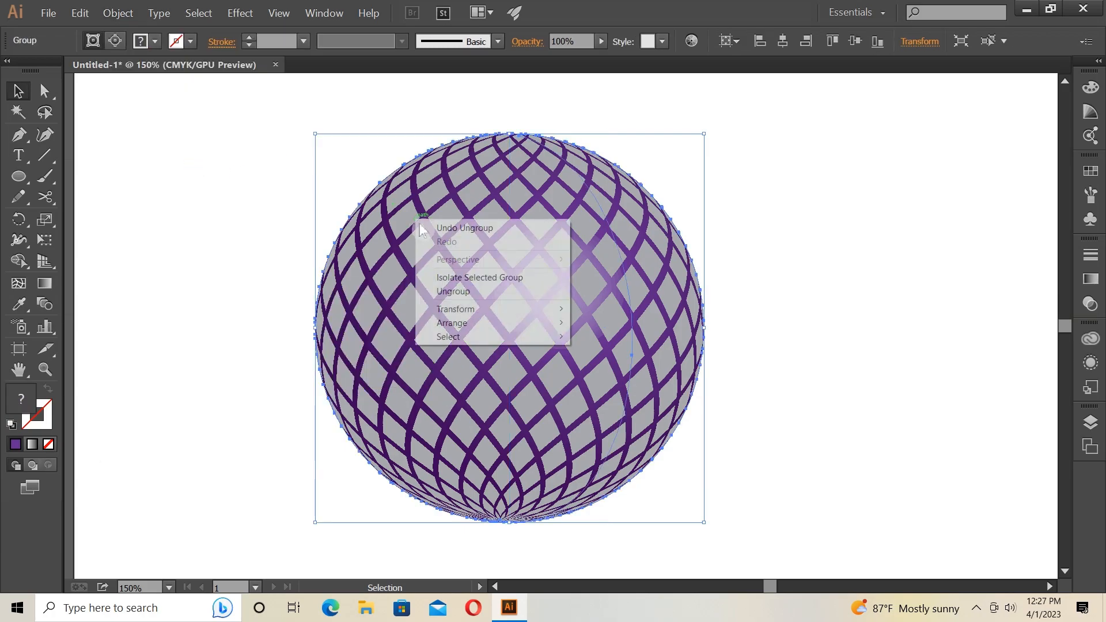
click(465, 290)
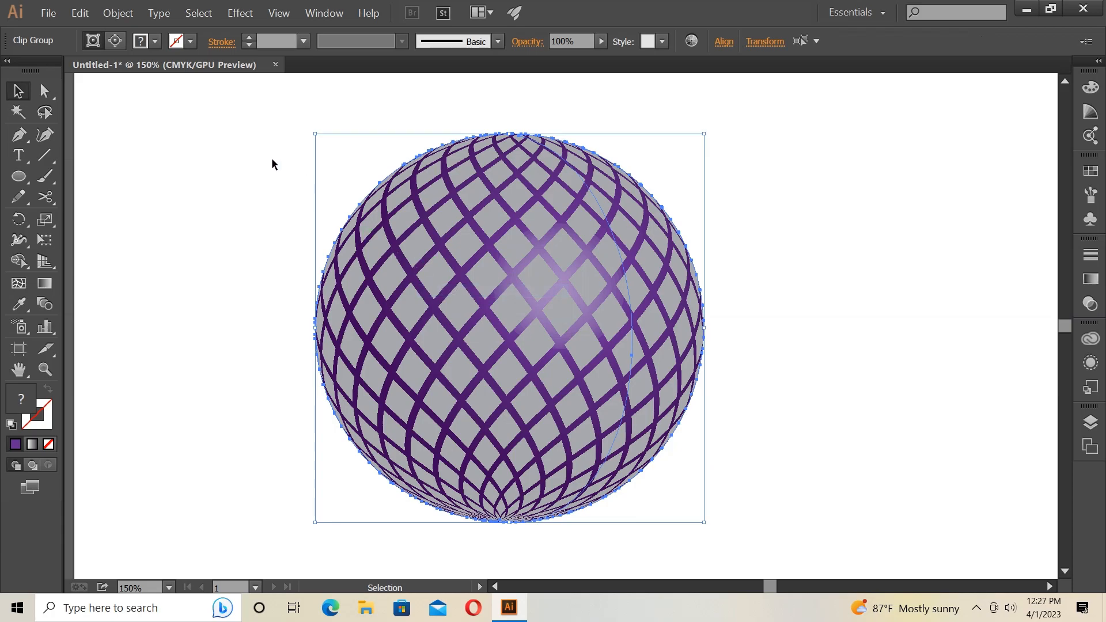
Release the sphere's clipping mask and move the grey diamond group off to the right of the purple sphere.
right_click(490, 226)
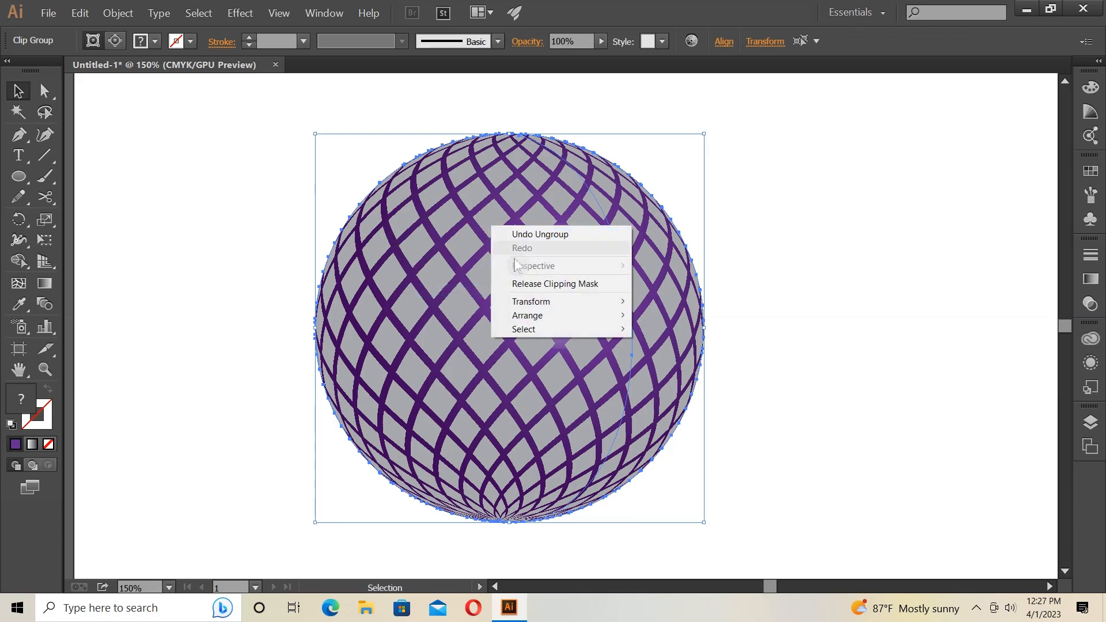
click(536, 285)
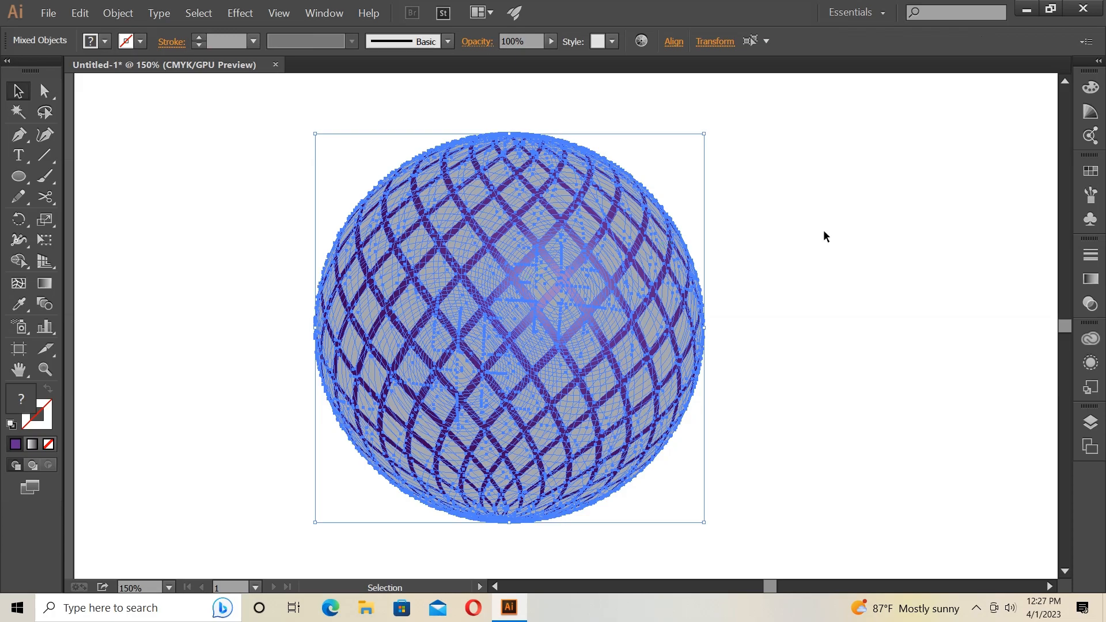
click(824, 230)
click(542, 275)
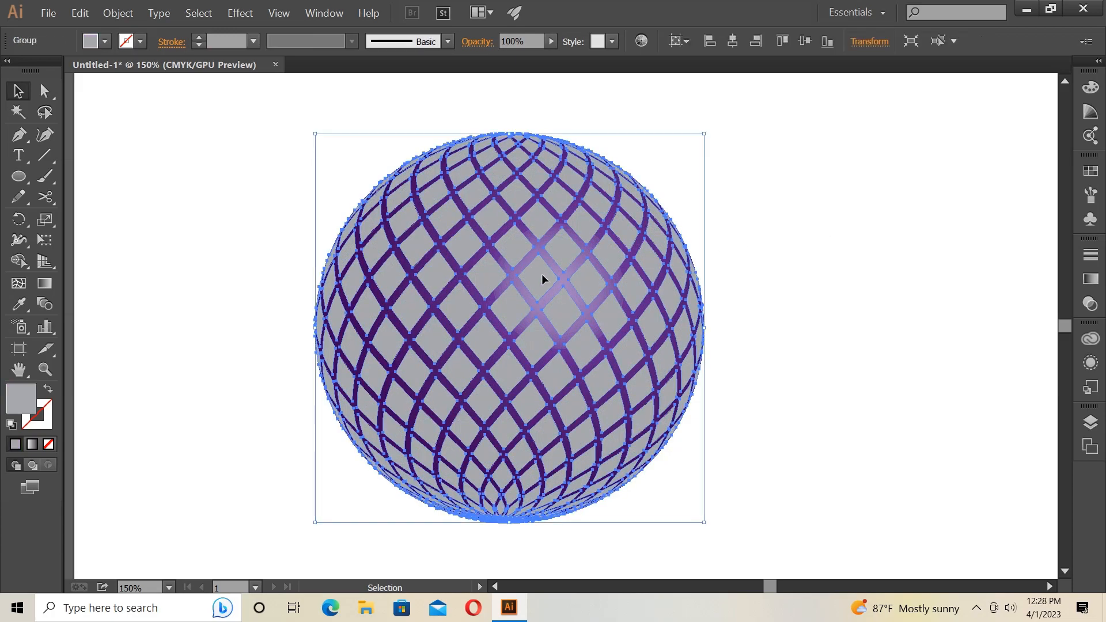
drag(542, 275, 934, 266)
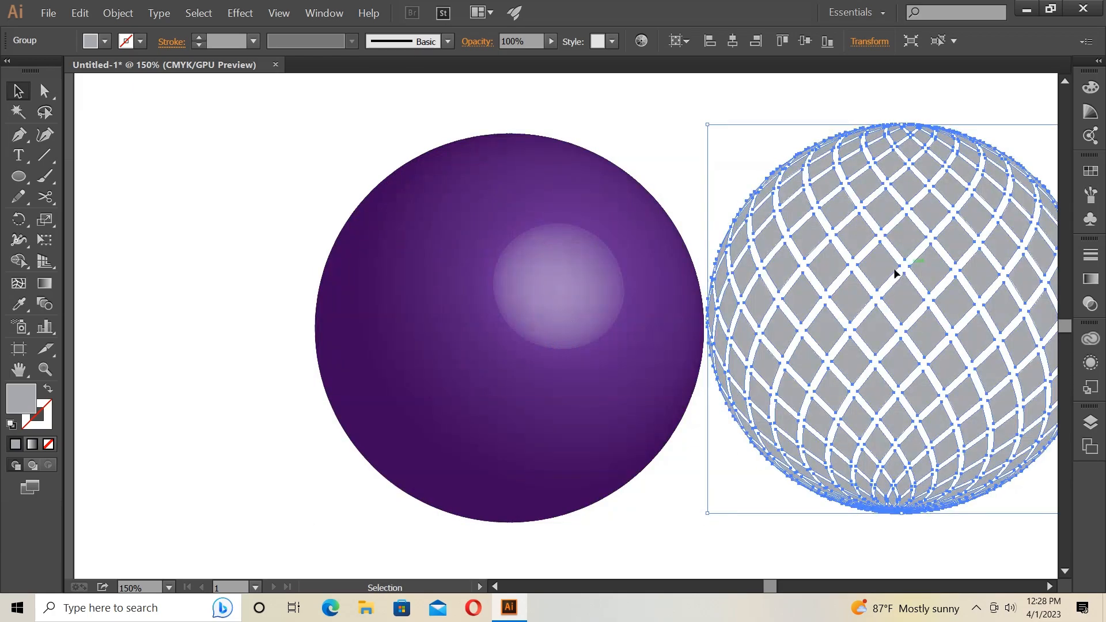
Delete all the pieces of the shaded purple sphere, keeping only the grey diamond group.
drag(412, 169, 520, 278)
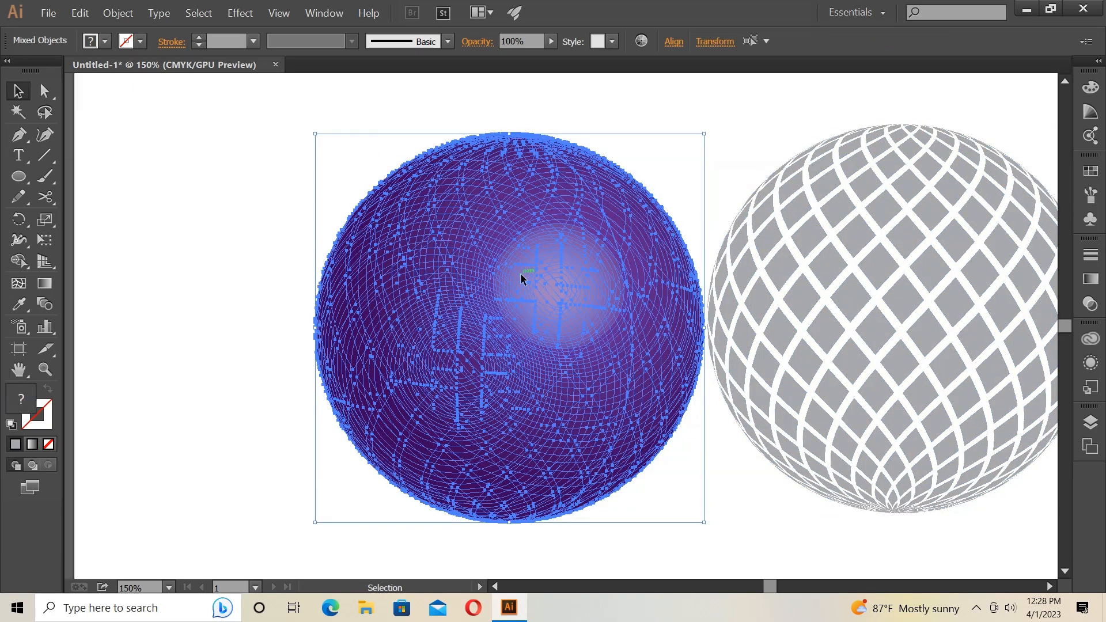
key(Delete)
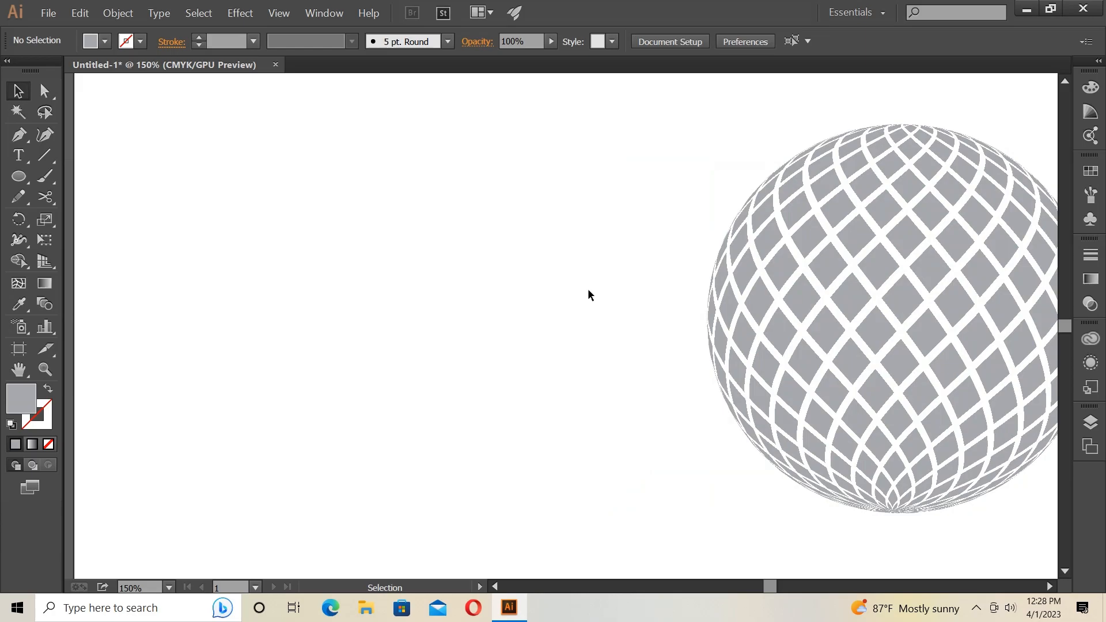
double_click(783, 259)
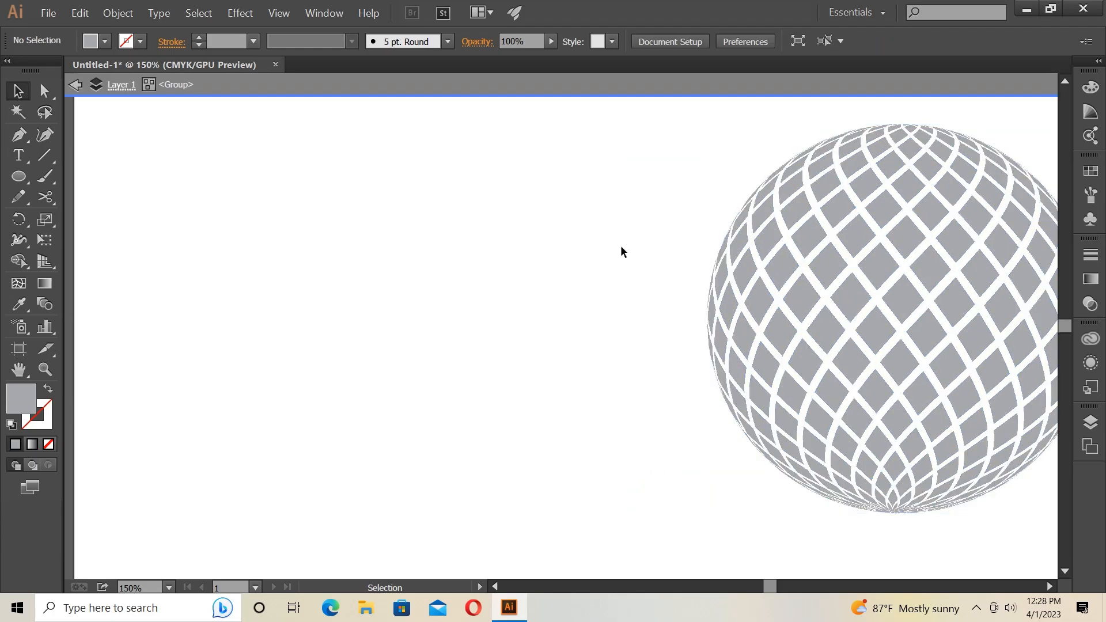
double_click(618, 244)
Duplicate the grey diamond sphere and arrange the two copies side by side with a gap between them.
click(776, 270)
drag(776, 270, 194, 286)
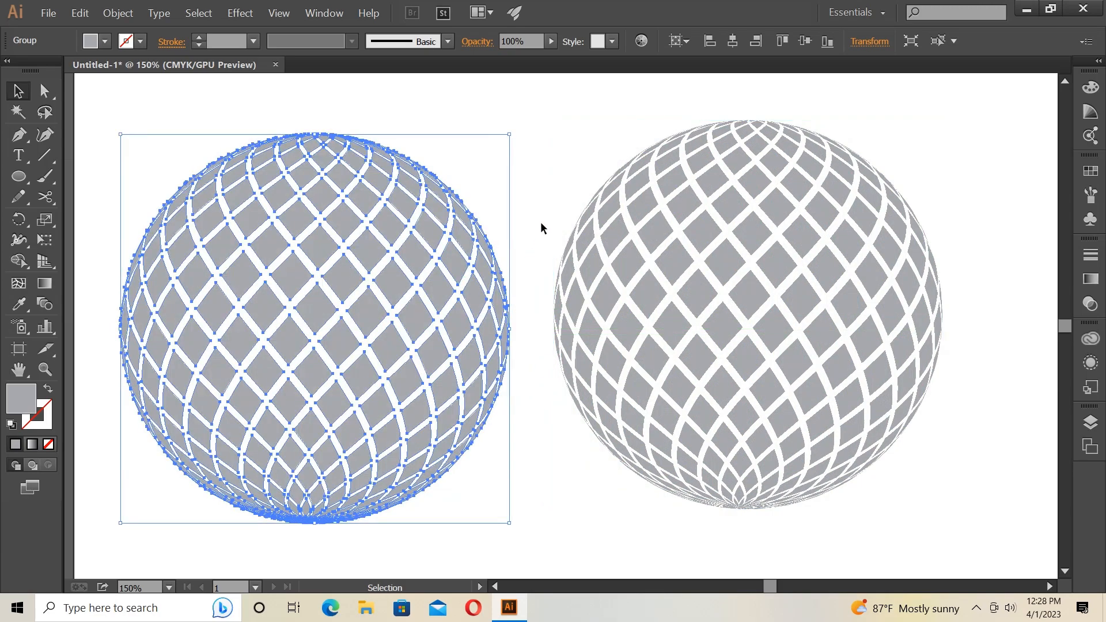
click(535, 189)
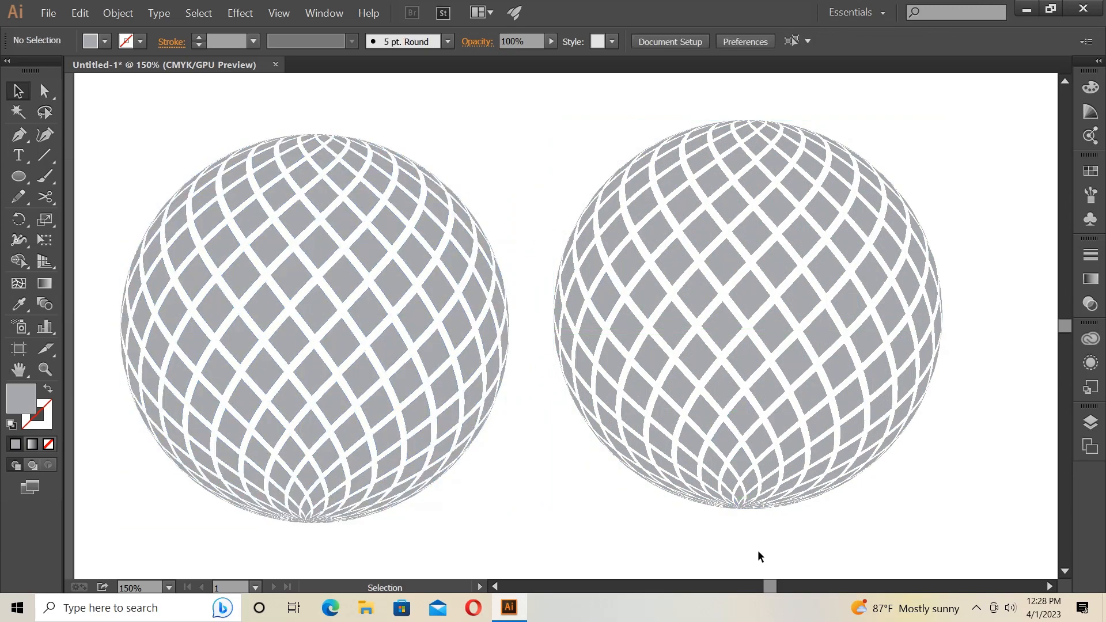
drag(771, 587, 775, 588)
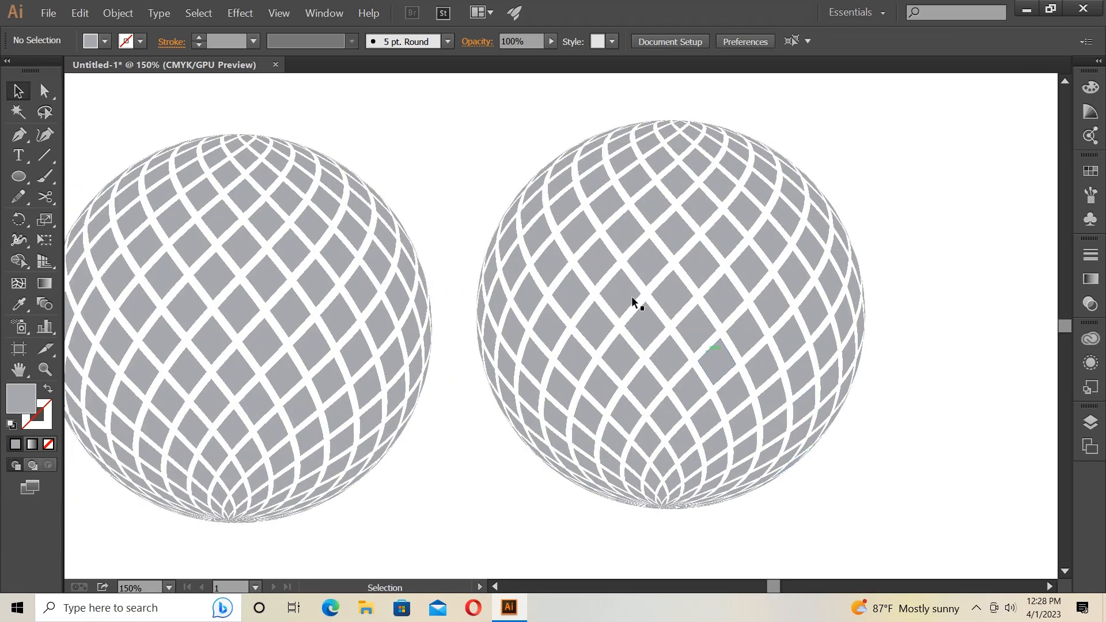
drag(669, 296, 690, 300)
click(476, 154)
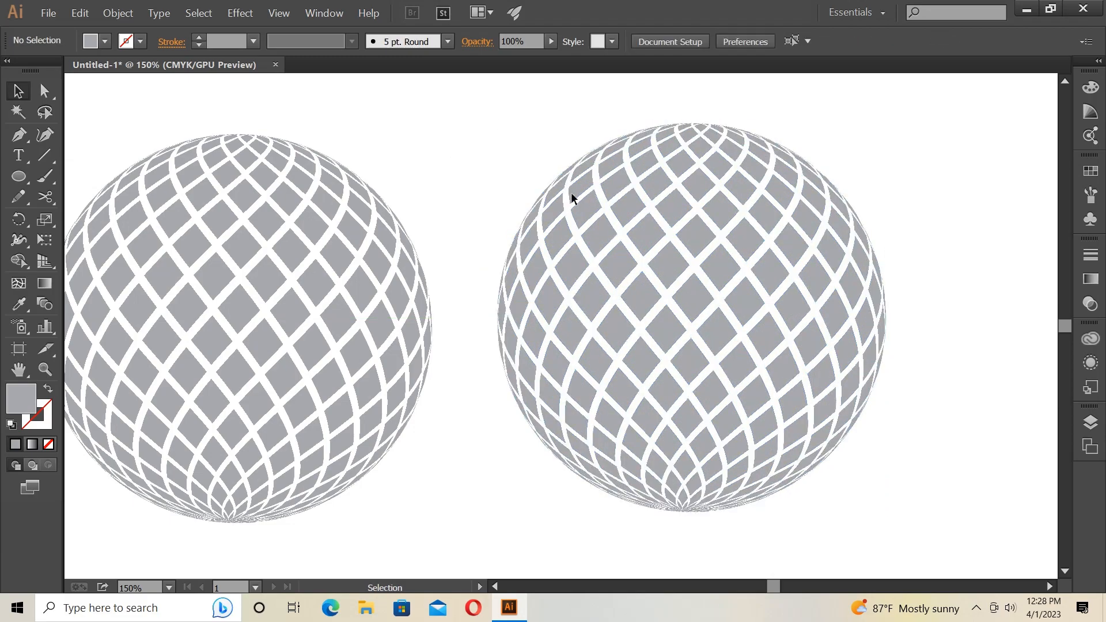
Ungroup the right diamond sphere into individual diamonds and deselect them.
right_click(678, 226)
click(931, 257)
click(693, 234)
right_click(692, 234)
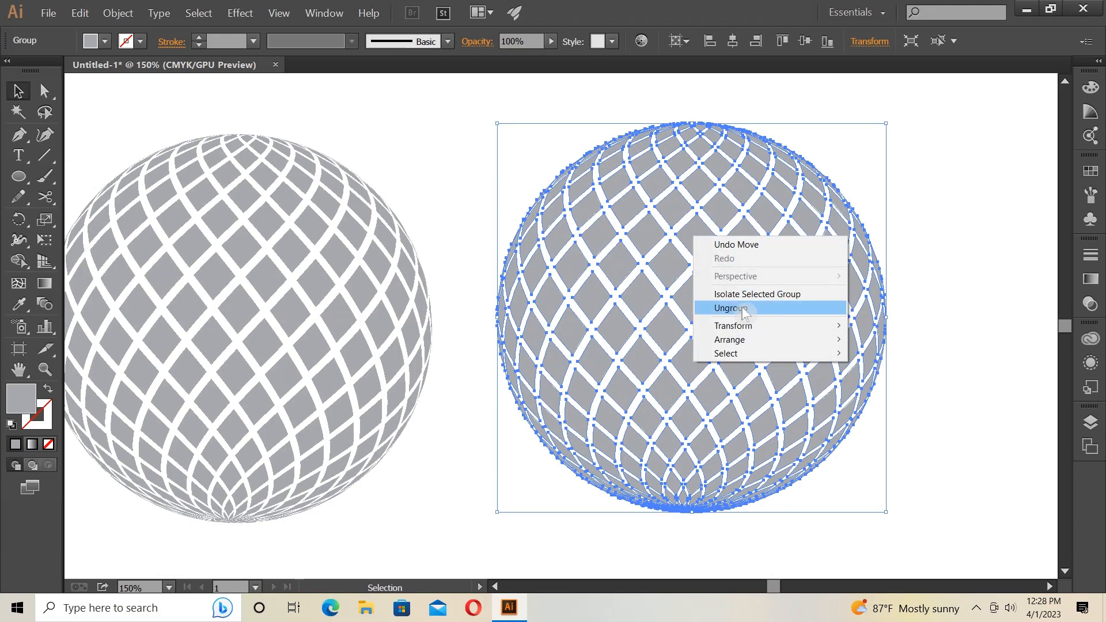
click(740, 310)
click(446, 174)
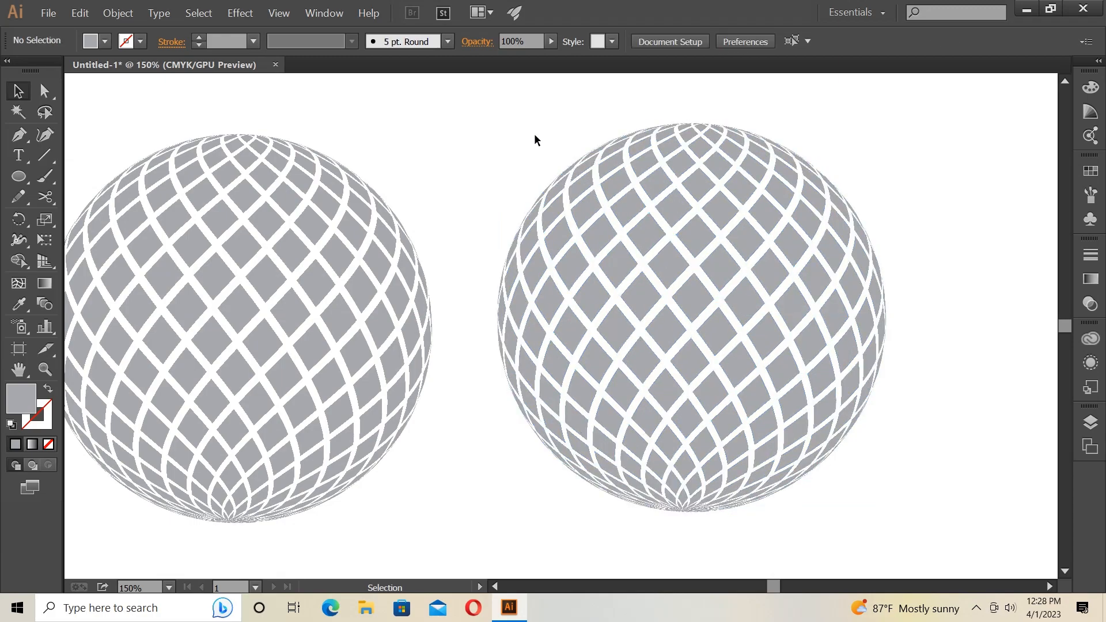
Select the outermost diamonds along the right sphere's left edge and fill them with the light orange swatch.
drag(662, 104, 614, 538)
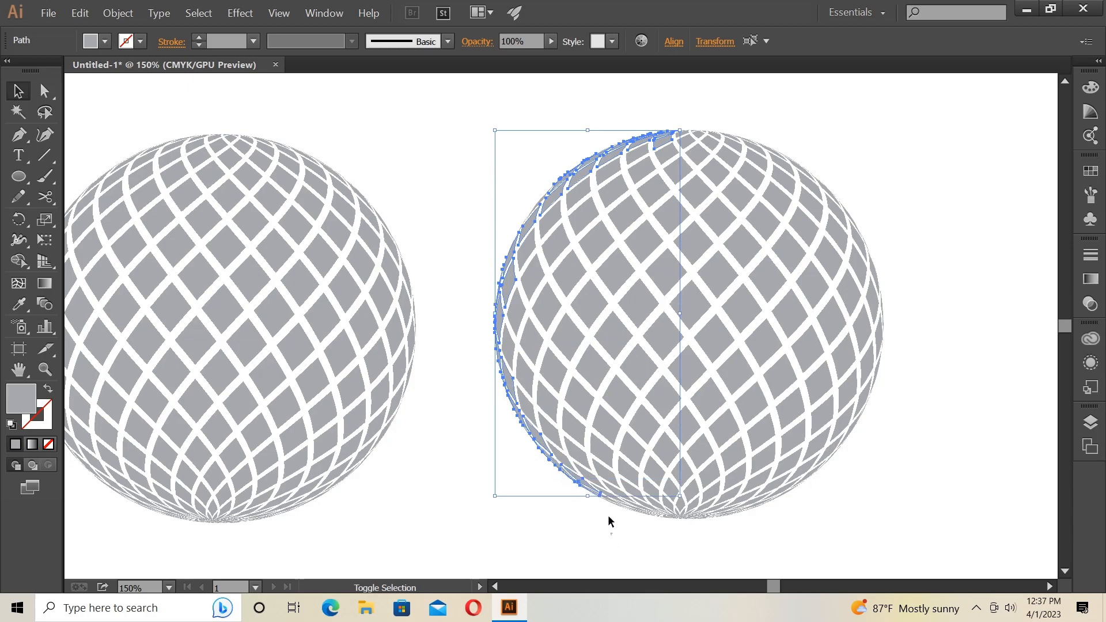
drag(607, 497, 639, 514)
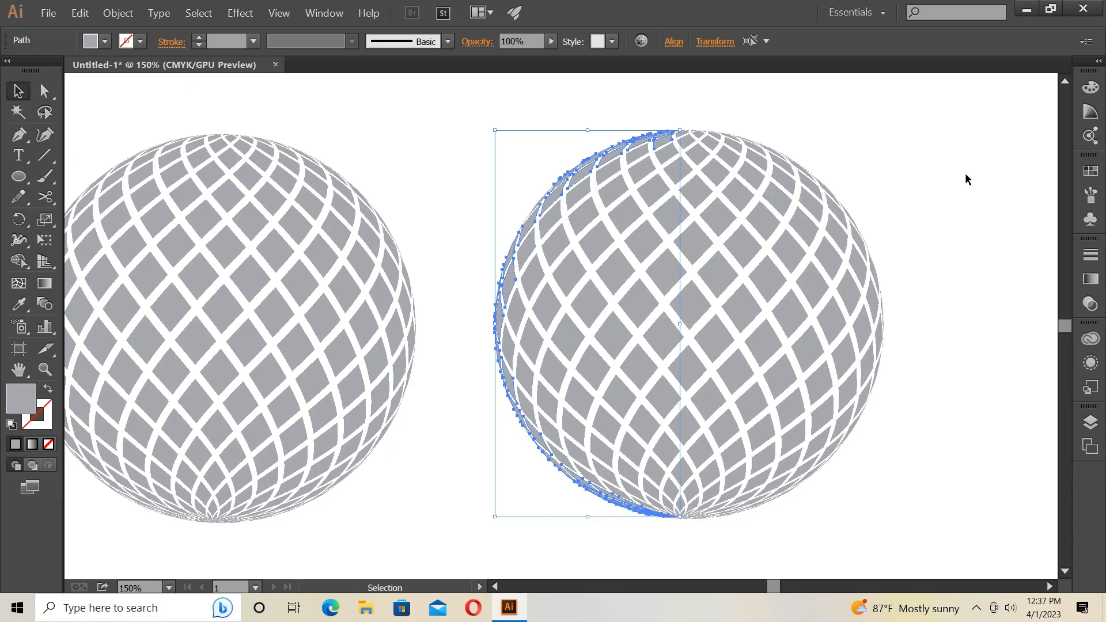
click(1091, 172)
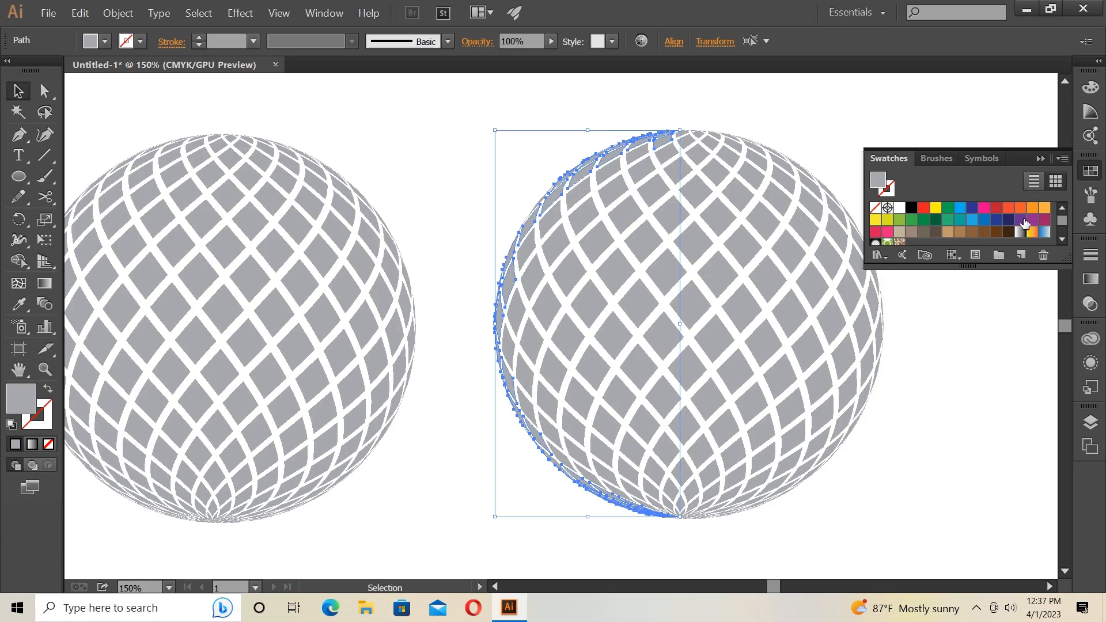
click(1044, 210)
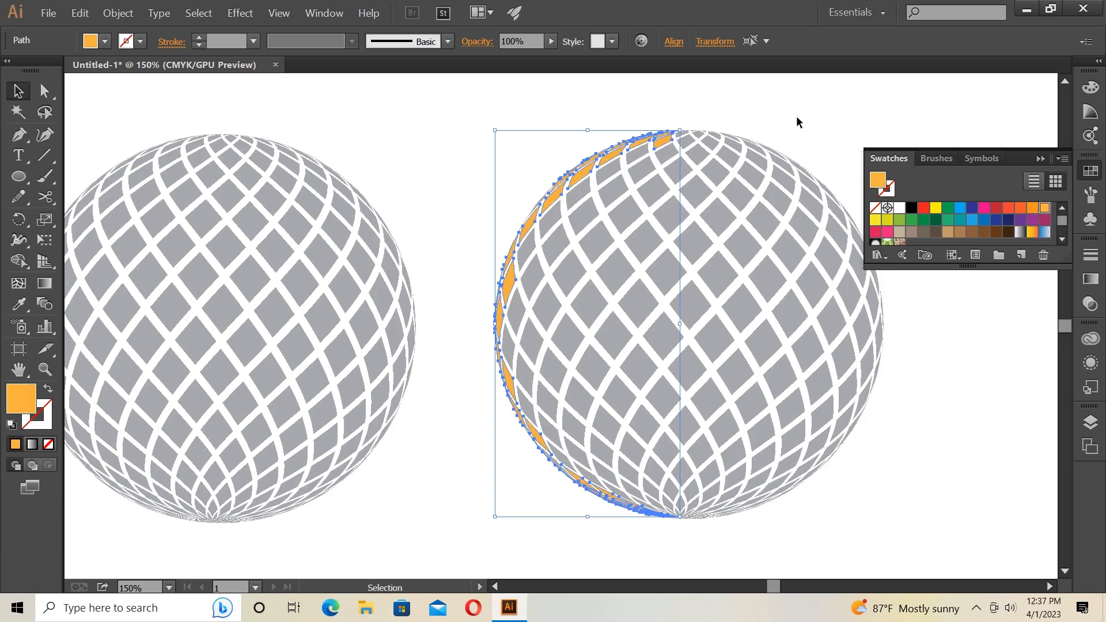
click(936, 208)
click(1040, 210)
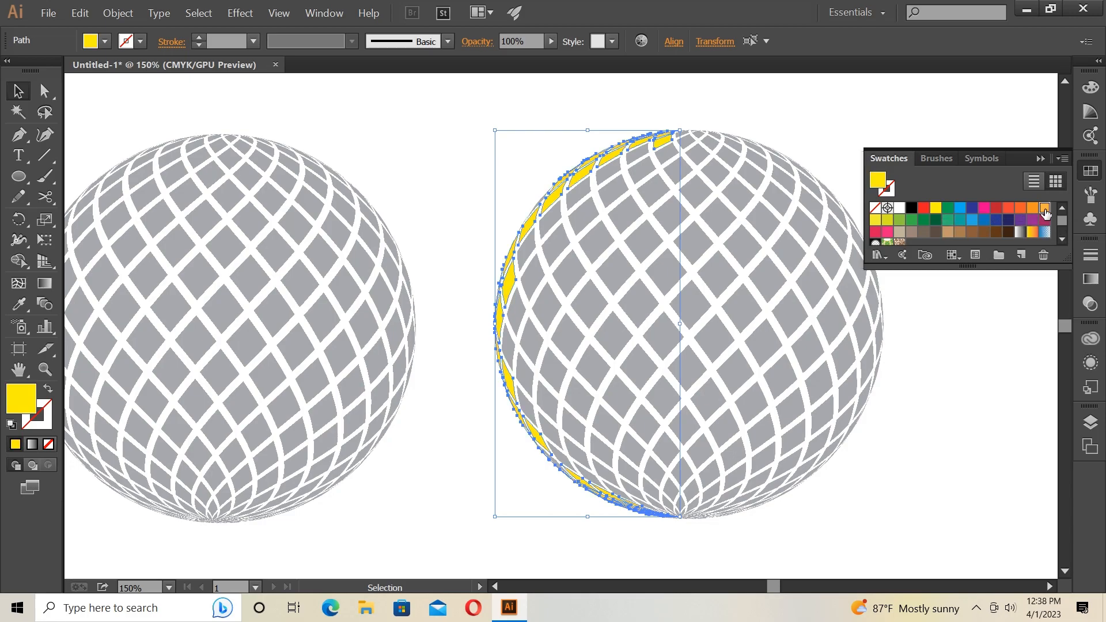
click(824, 125)
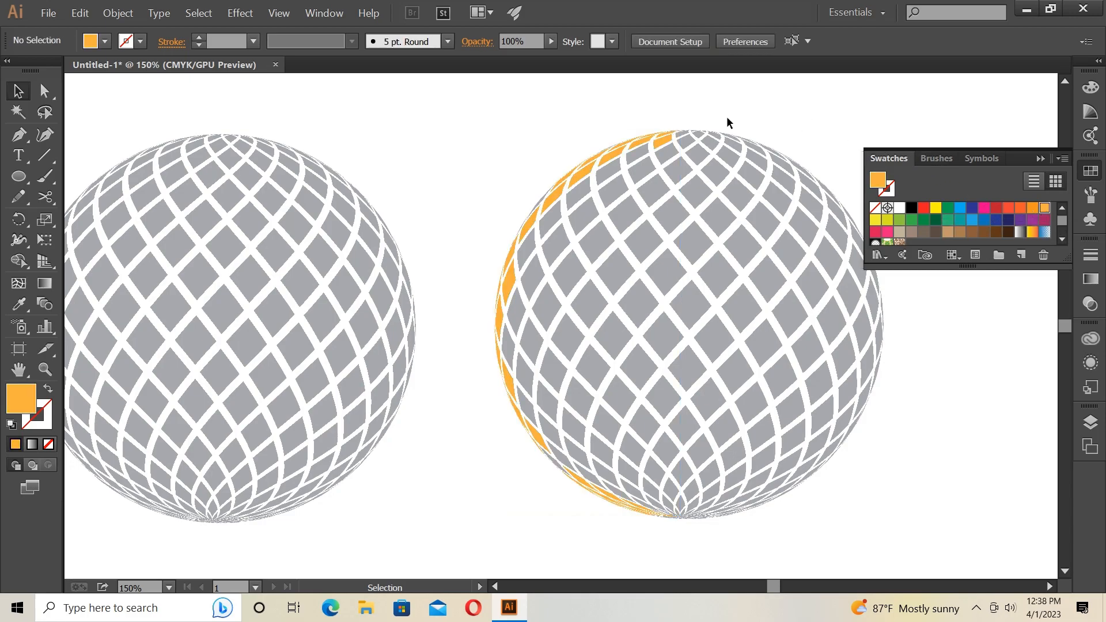
Select the grey diamonds in the curved band beside the light orange edge and fill them with the C=0 M=50 Y=100 K=0 orange swatch.
click(690, 136)
shift+click(637, 155)
shift+click(650, 170)
shift+click(669, 154)
shift+click(615, 184)
shift+click(586, 209)
shift+click(554, 241)
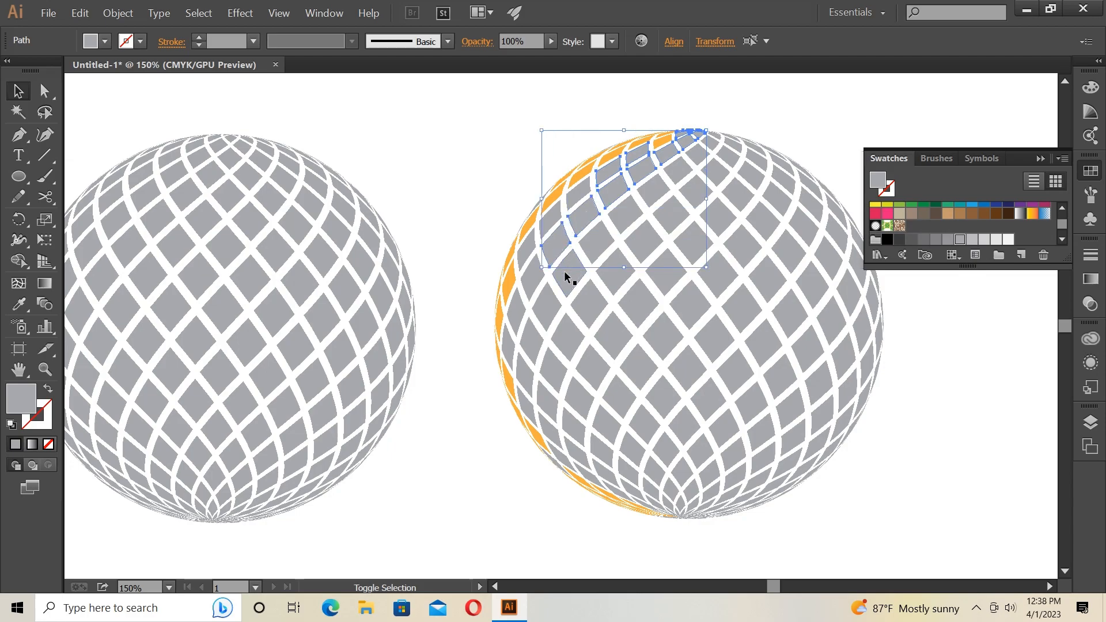
shift+click(537, 297)
shift+click(525, 275)
shift+click(525, 253)
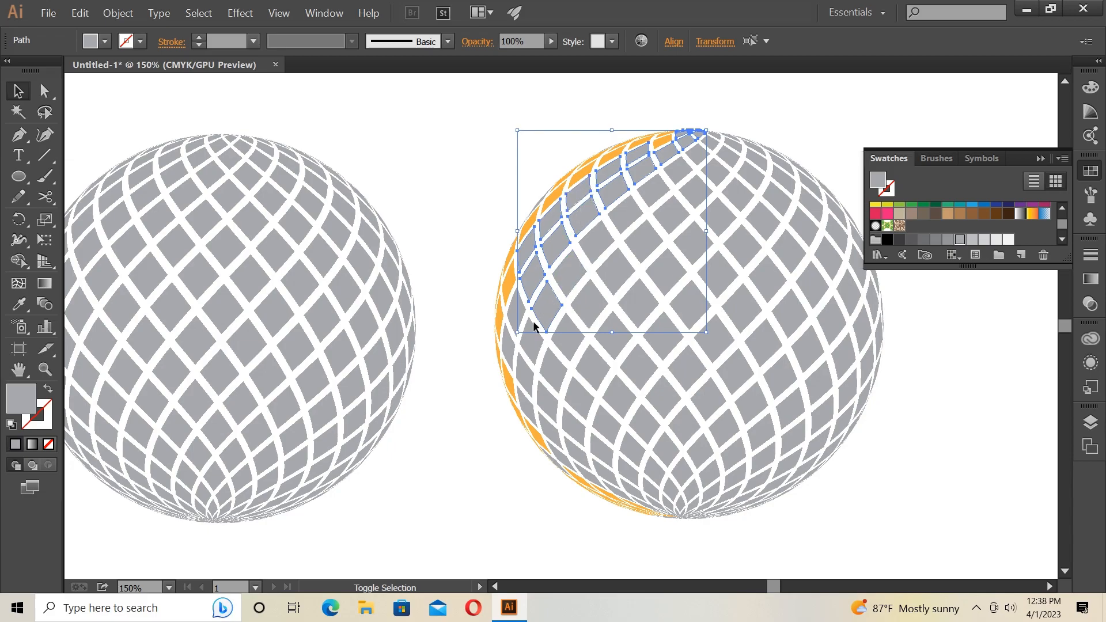
shift+click(530, 337)
shift+click(549, 364)
shift+click(516, 317)
shift+click(510, 347)
shift+click(524, 376)
shift+click(531, 406)
shift+click(552, 434)
shift+click(548, 405)
shift+click(562, 463)
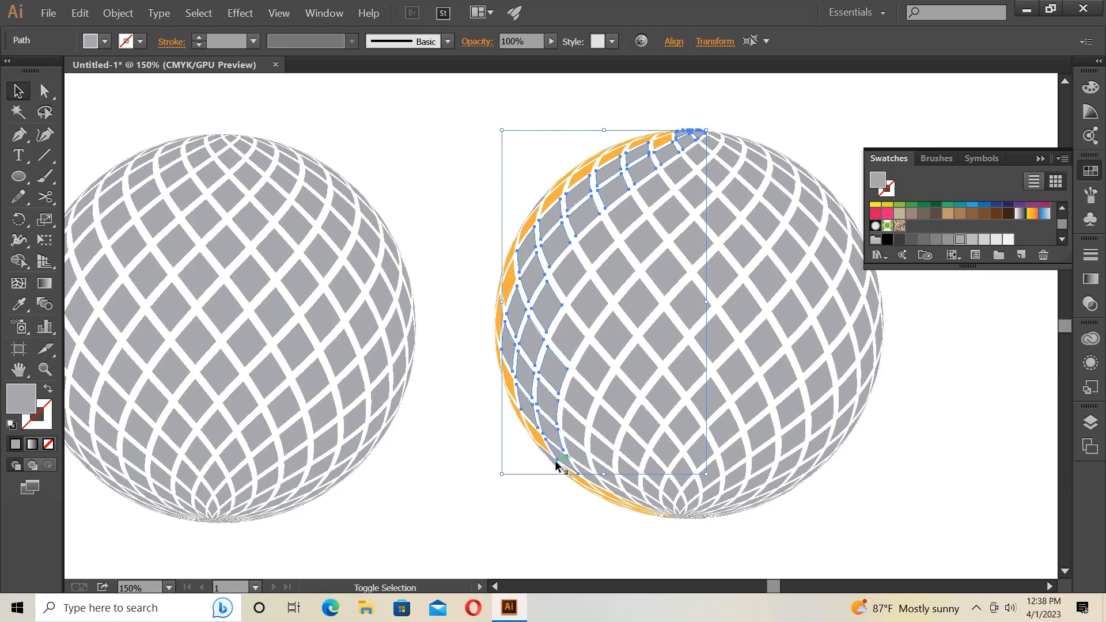
shift+click(610, 484)
shift+click(640, 500)
shift+click(647, 506)
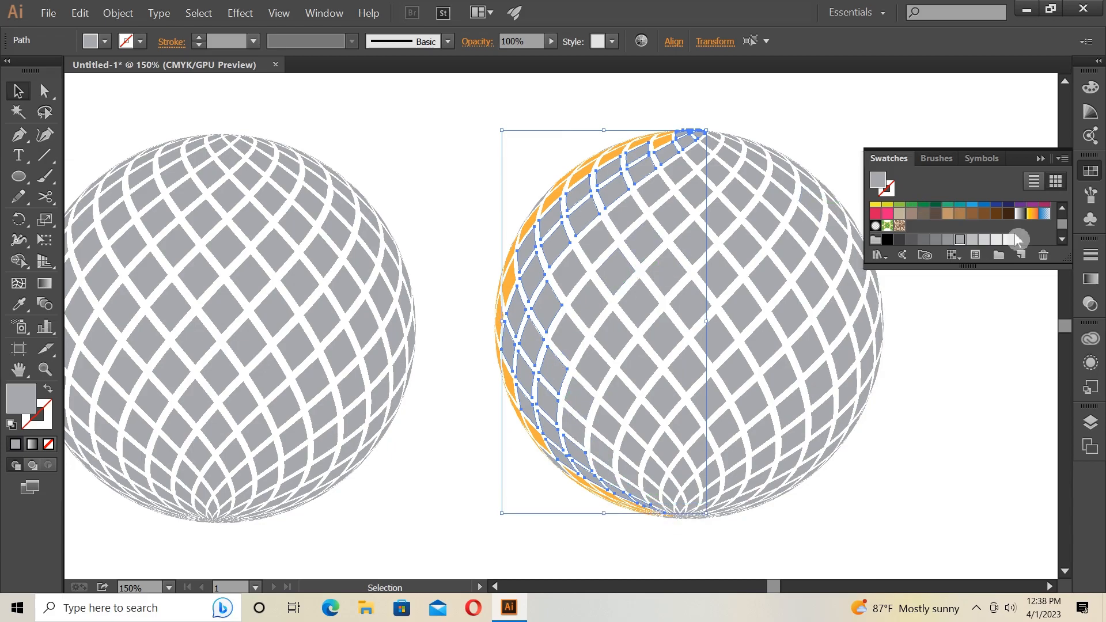
scroll(1031, 239, up, 2)
click(1020, 209)
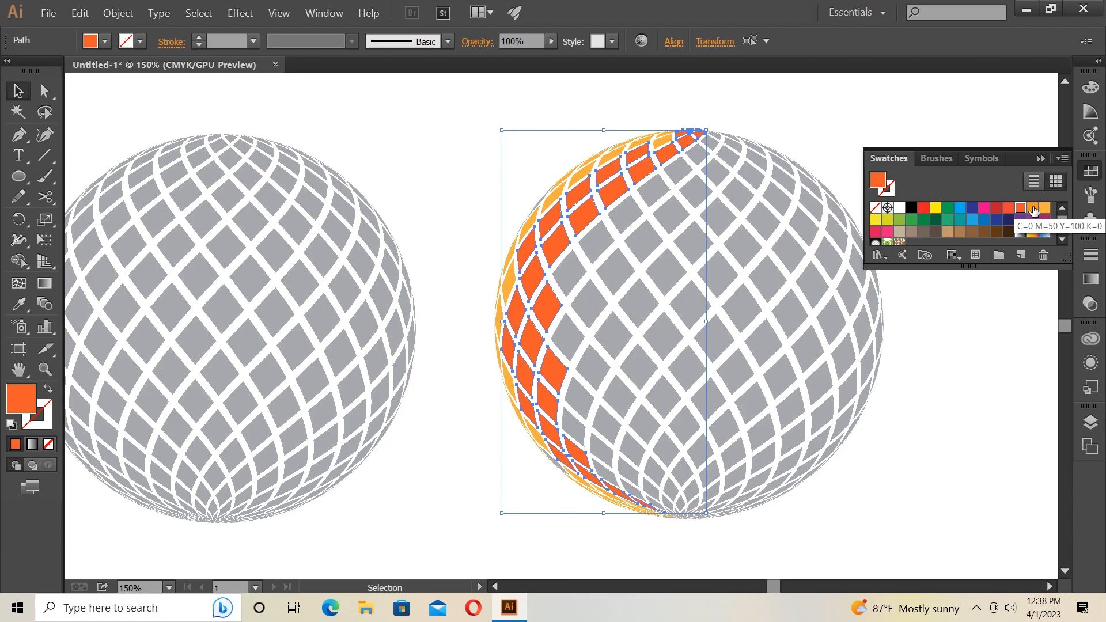
click(1033, 209)
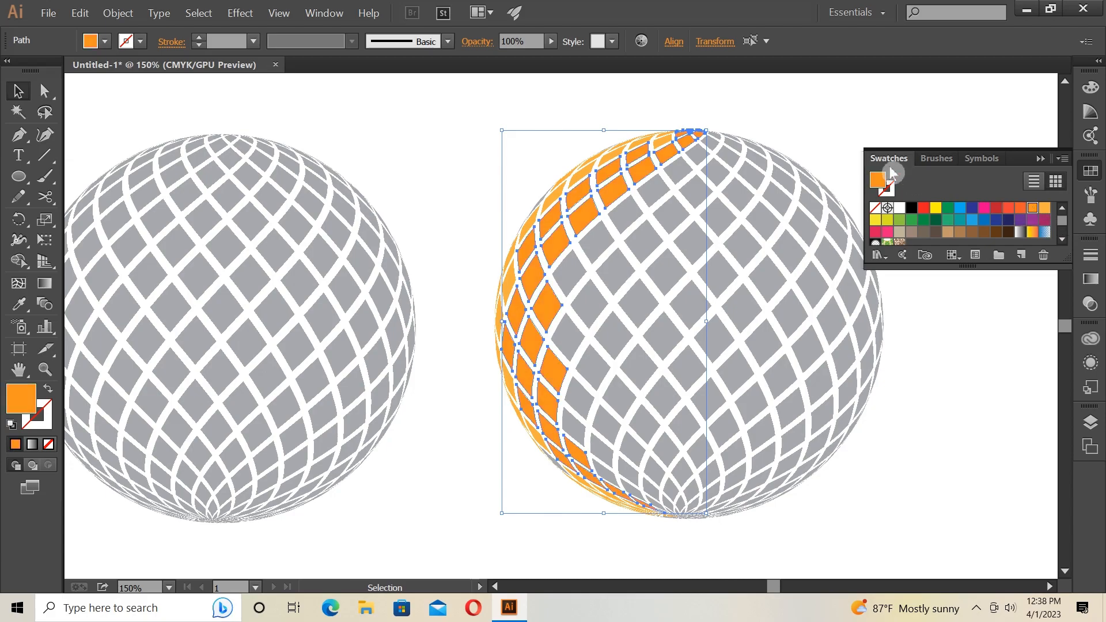
click(742, 103)
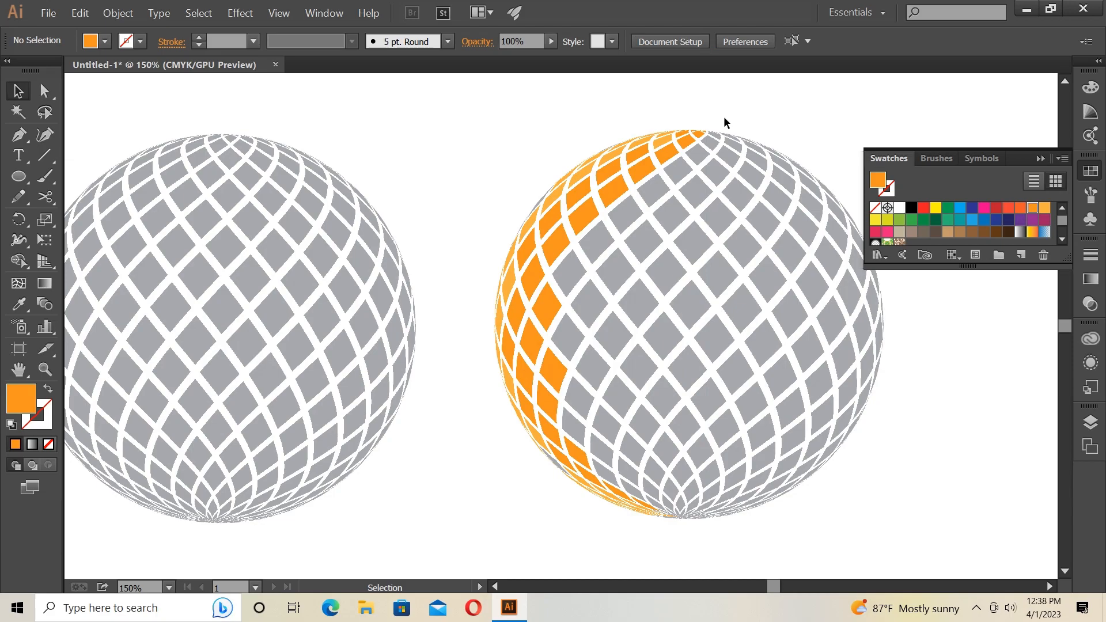
Fill the missed grey sliver on the coloured sphere's lower-left edge with the light orange swatch and deselect it.
click(554, 466)
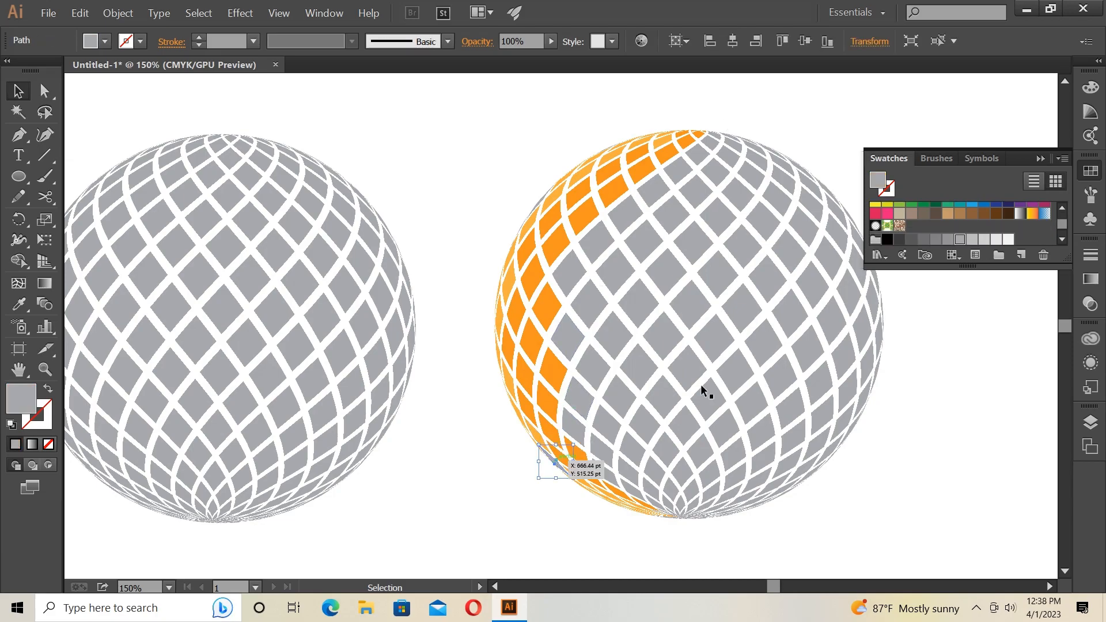
click(1044, 208)
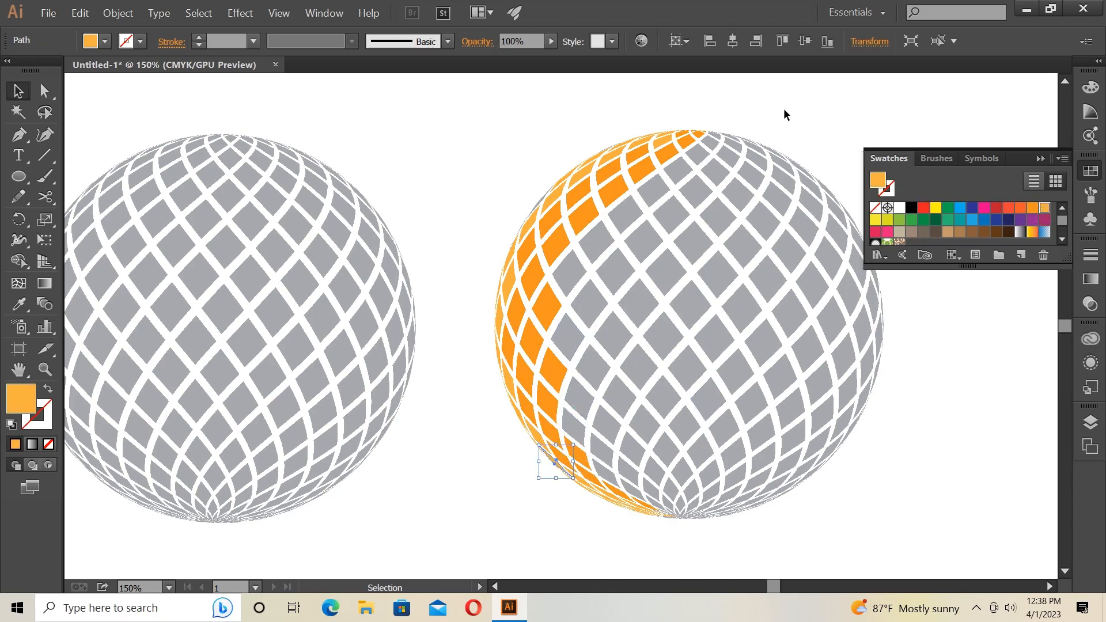
click(780, 100)
Select the grey diamonds in the curved band beside the orange one, from pole to pole, and fill them with the red-orange swatch.
drag(724, 115, 712, 153)
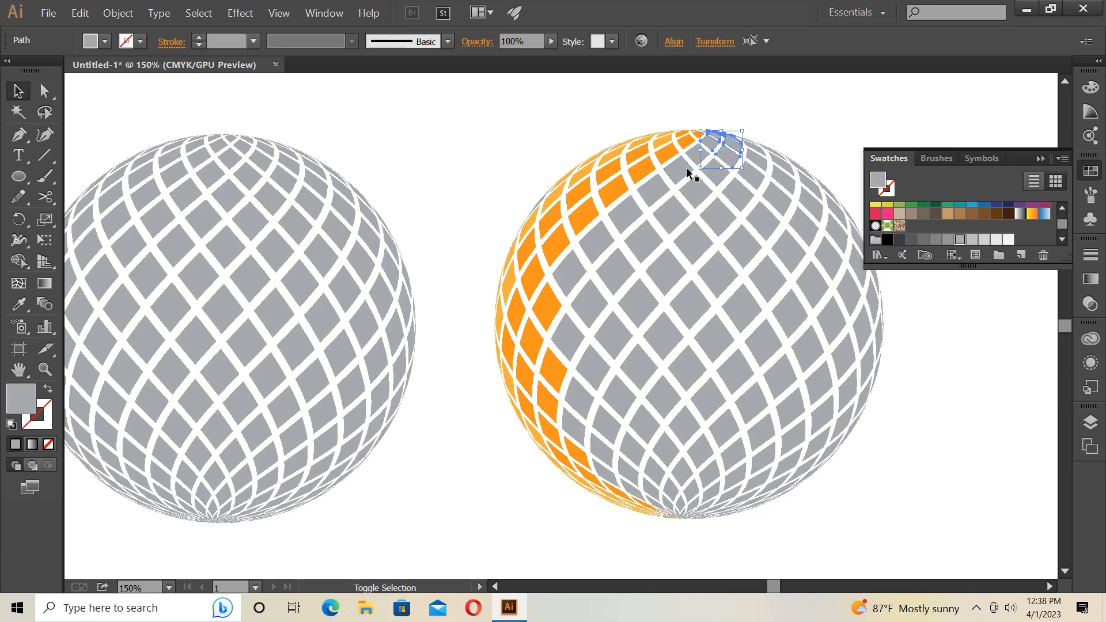
shift+click(669, 215)
shift+click(654, 196)
shift+click(627, 211)
shift+click(641, 234)
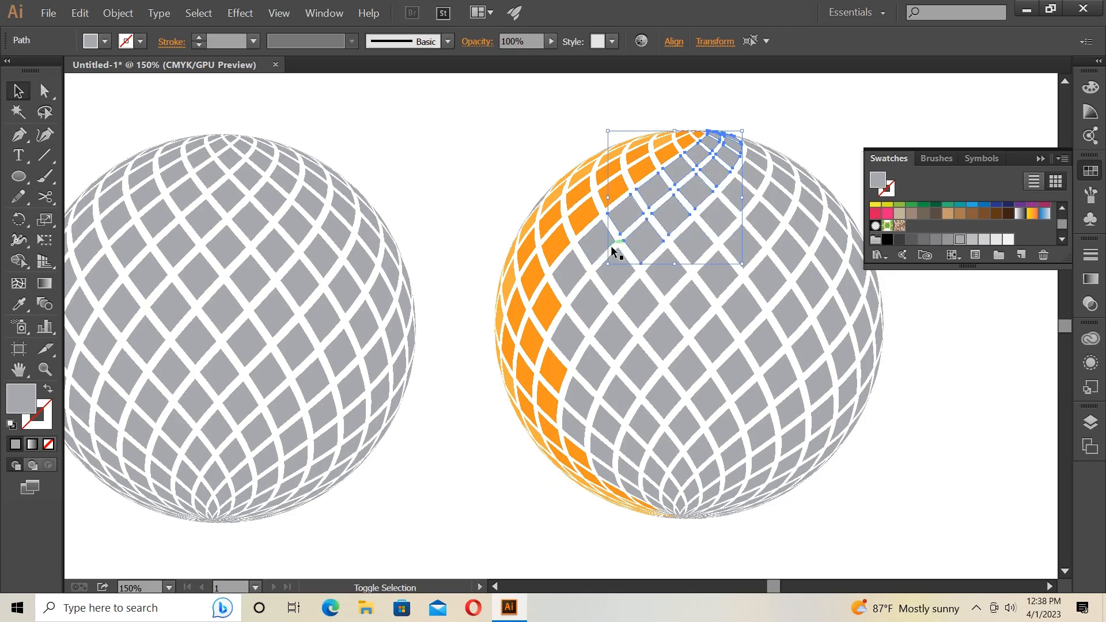
shift+click(602, 245)
shift+click(619, 271)
shift+click(563, 270)
shift+click(592, 316)
shift+click(571, 335)
shift+click(598, 362)
shift+click(578, 384)
shift+click(605, 428)
shift+click(605, 457)
shift+click(605, 473)
shift+click(635, 456)
shift+click(633, 470)
shift+click(653, 470)
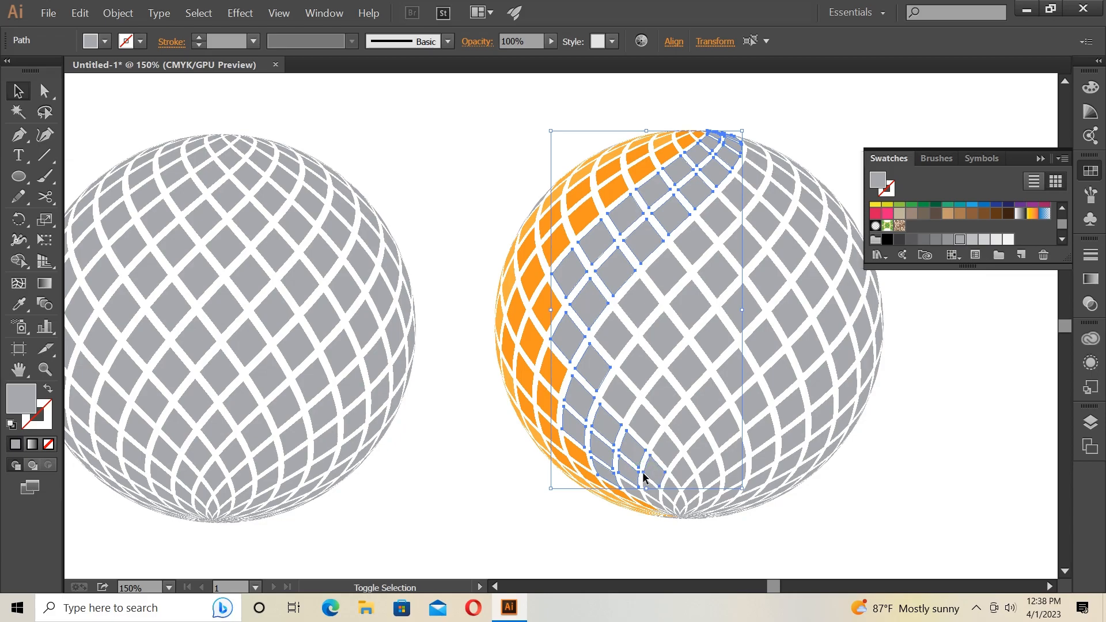
shift+click(666, 488)
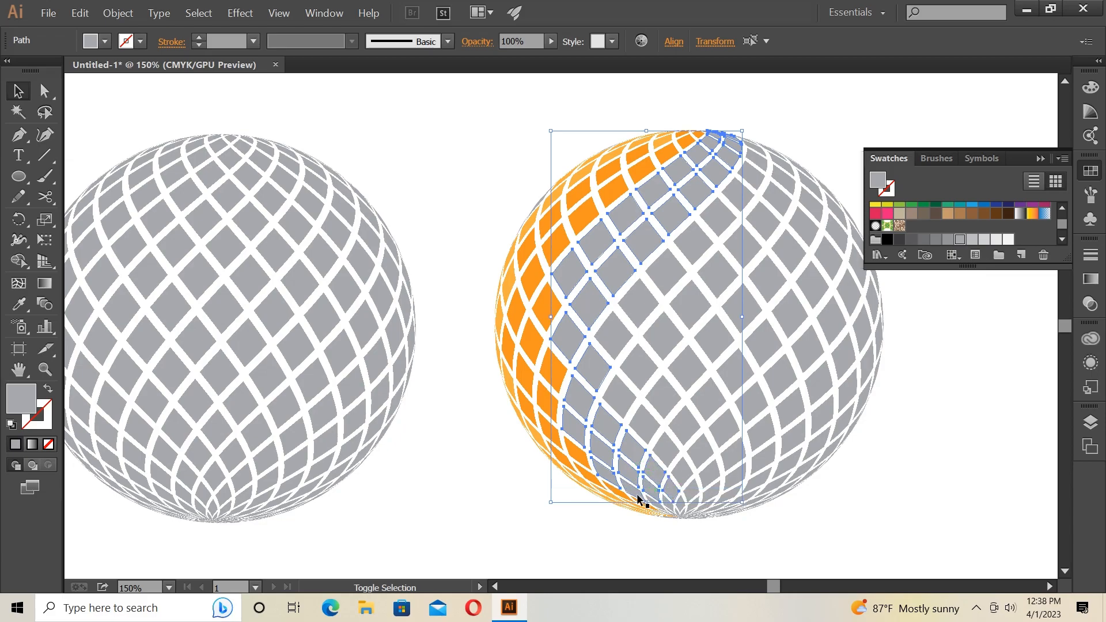
shift+click(670, 505)
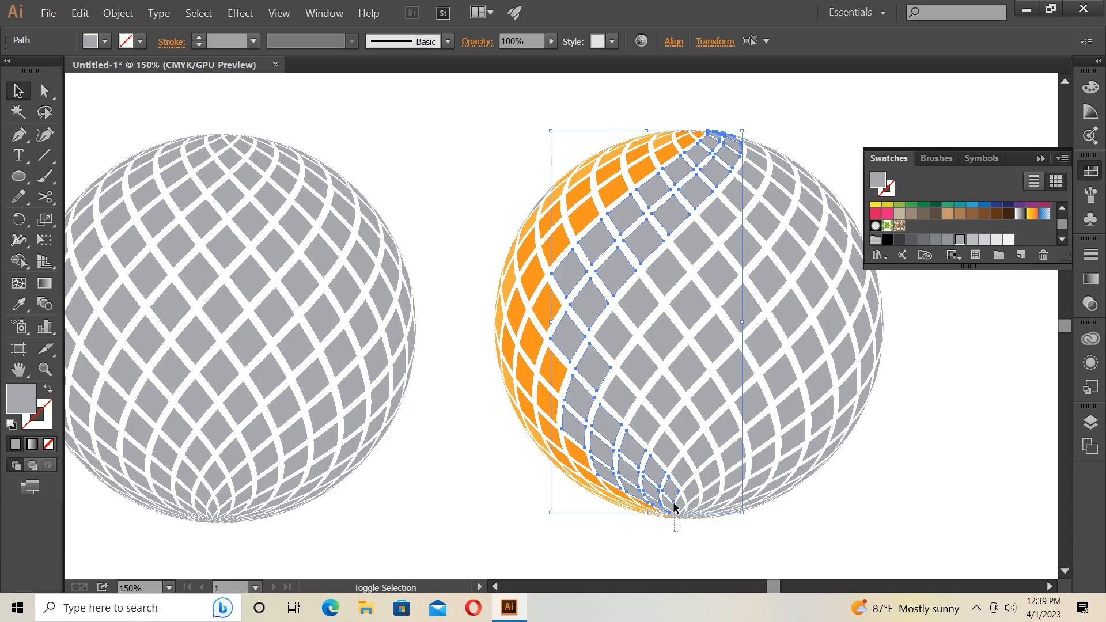
shift+click(674, 508)
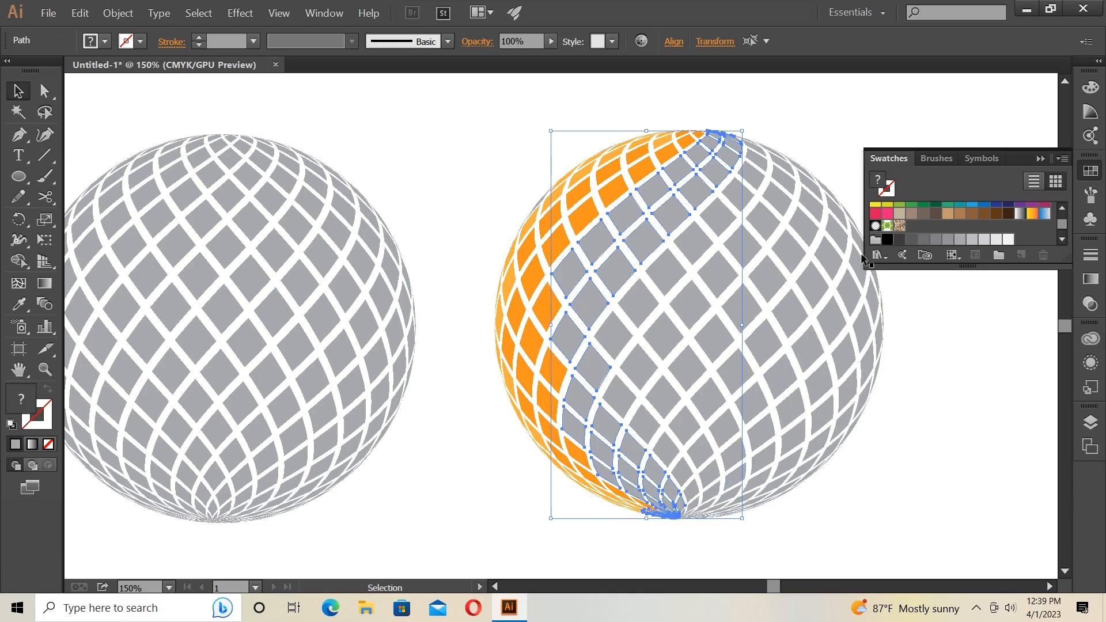
scroll(1017, 216, up, 1)
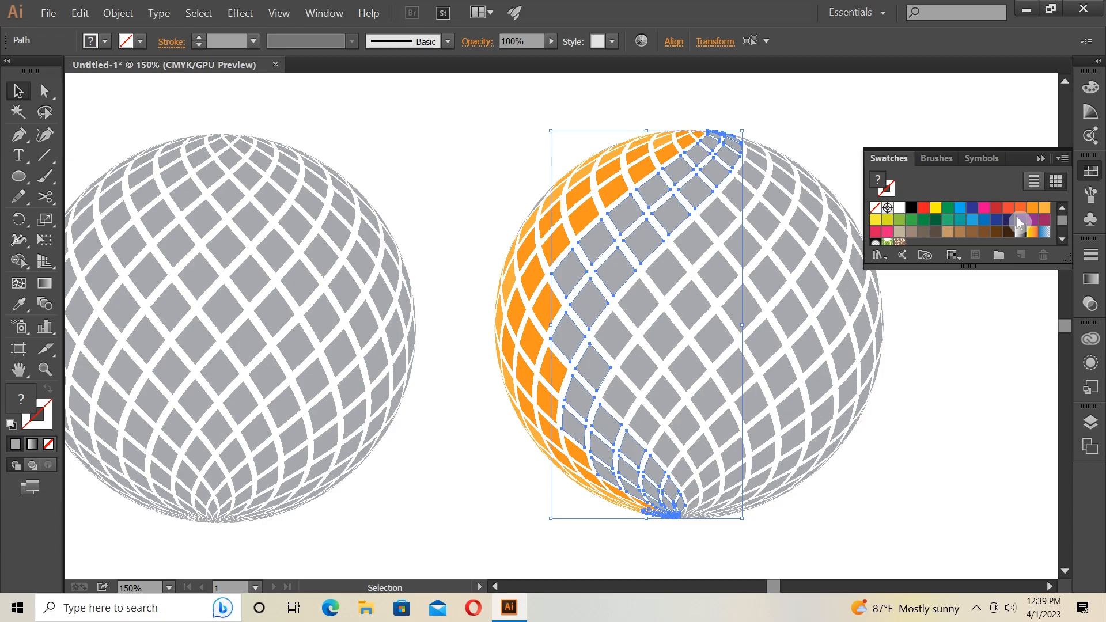
click(1020, 208)
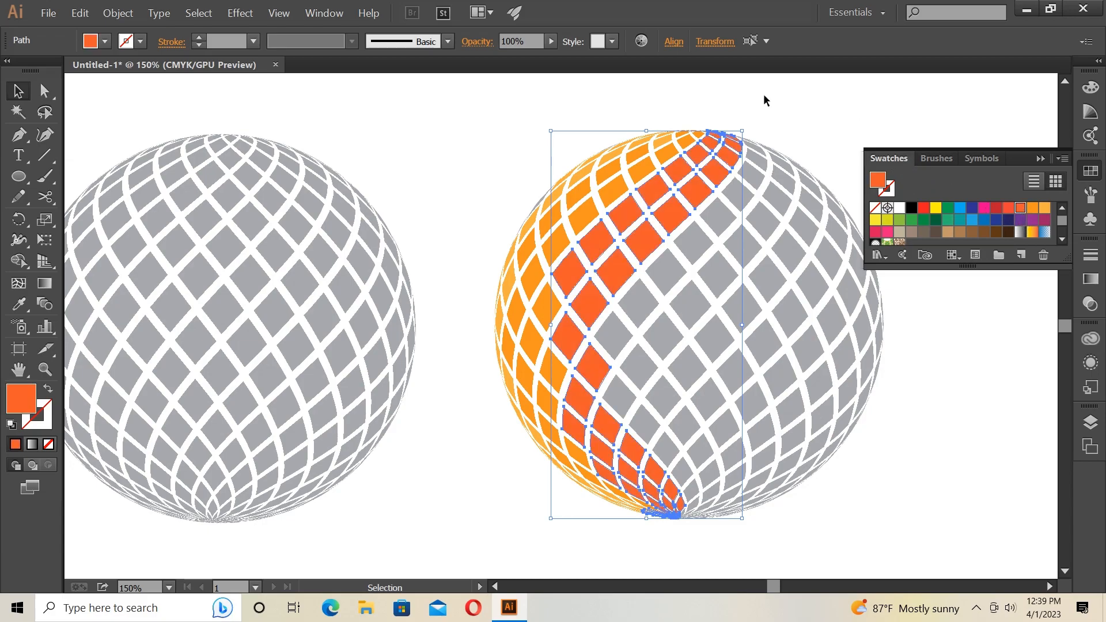
click(779, 109)
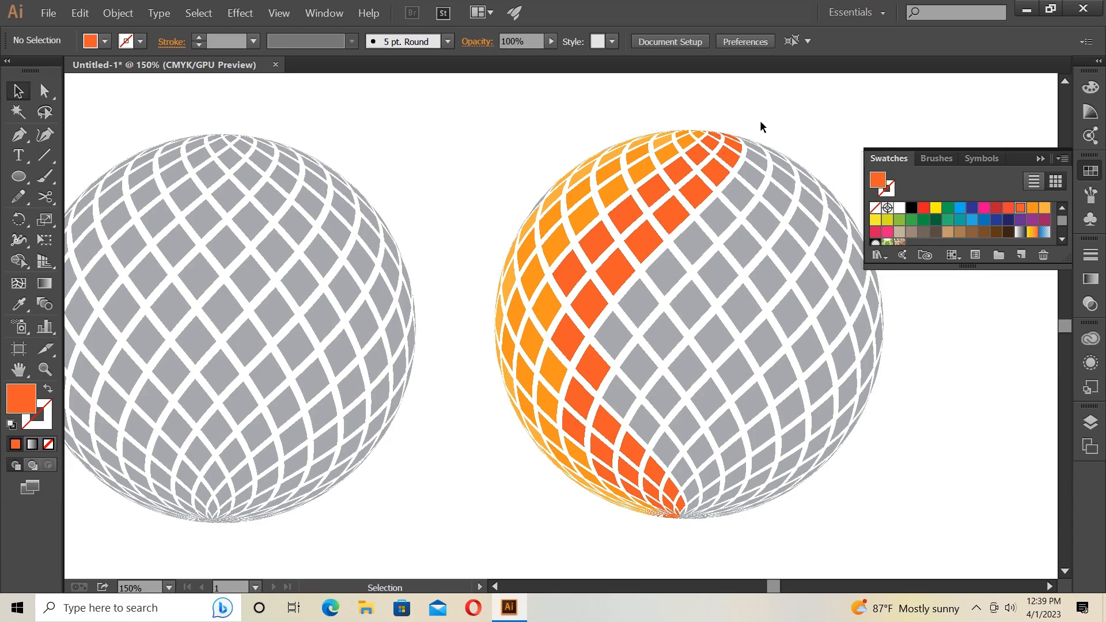
Select the grey diamonds in the curved band beside the red-orange one and fill them with the C=15 M=100 Y=90 K=10 red swatch.
drag(748, 116, 770, 168)
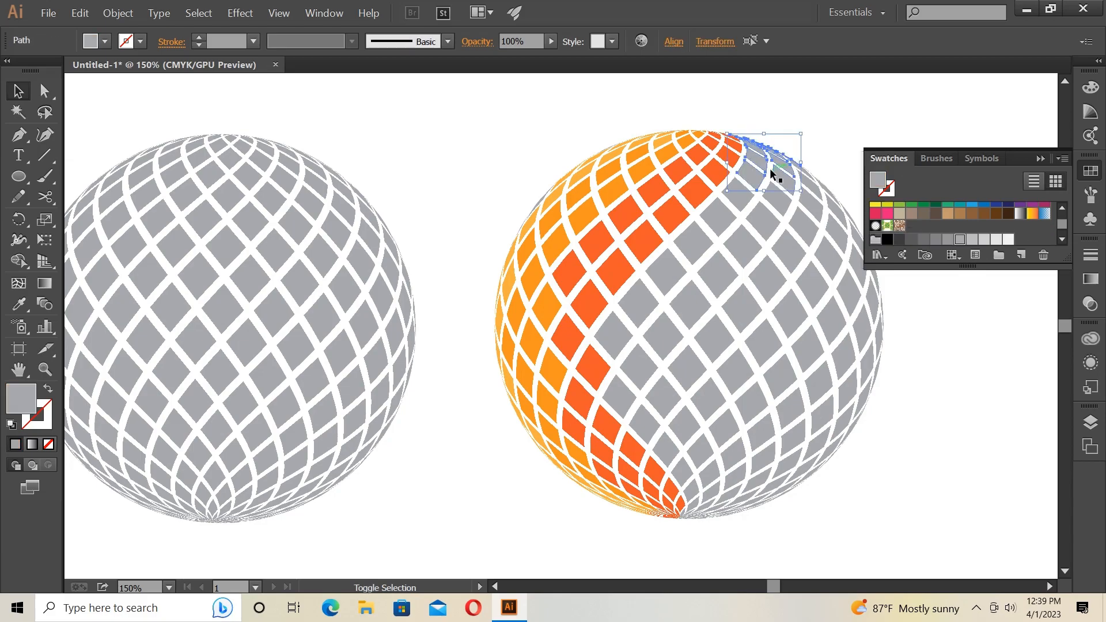
shift+click(735, 203)
shift+click(769, 201)
shift+click(755, 219)
shift+click(718, 229)
shift+click(699, 254)
shift+click(662, 277)
shift+click(724, 275)
shift+click(676, 300)
shift+click(648, 301)
shift+click(634, 343)
shift+click(616, 340)
shift+click(639, 364)
shift+click(668, 399)
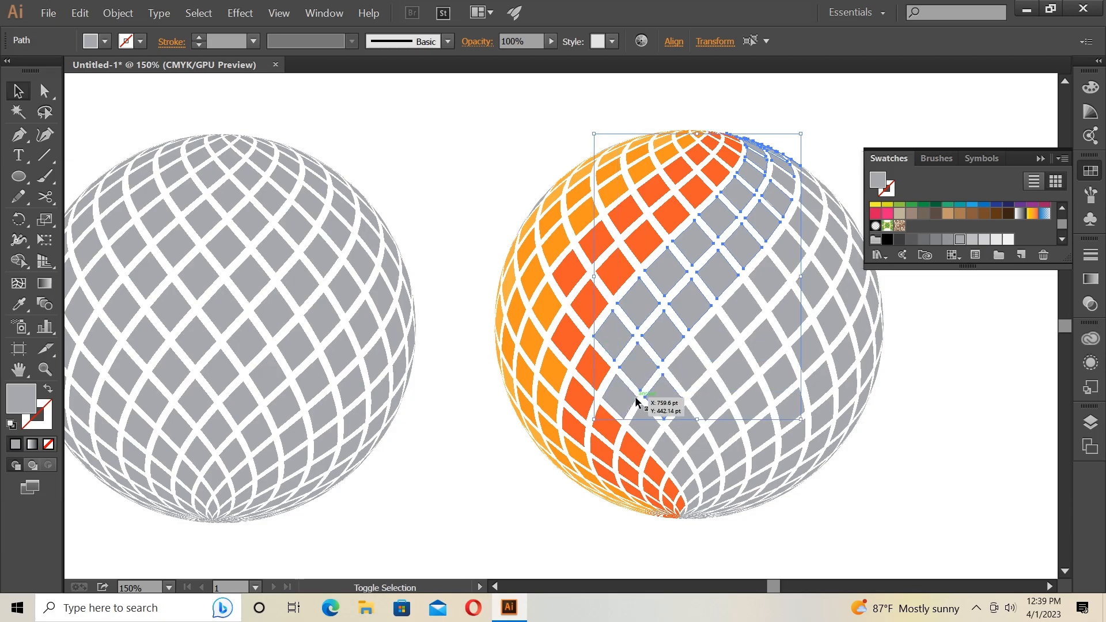
shift+click(649, 422)
shift+click(664, 448)
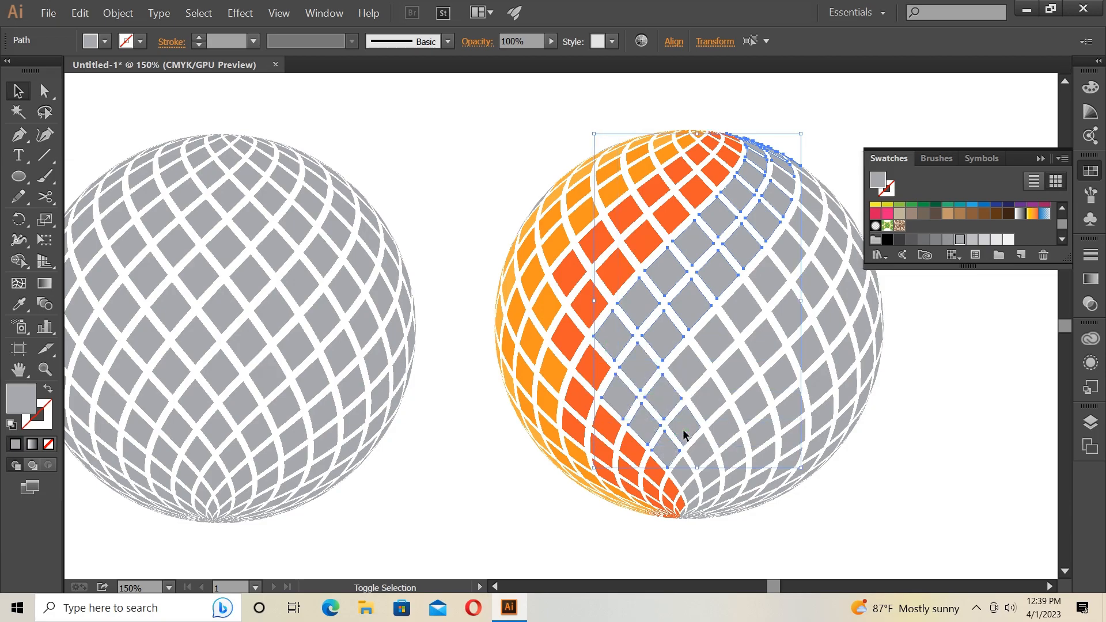
shift+click(693, 444)
shift+click(713, 476)
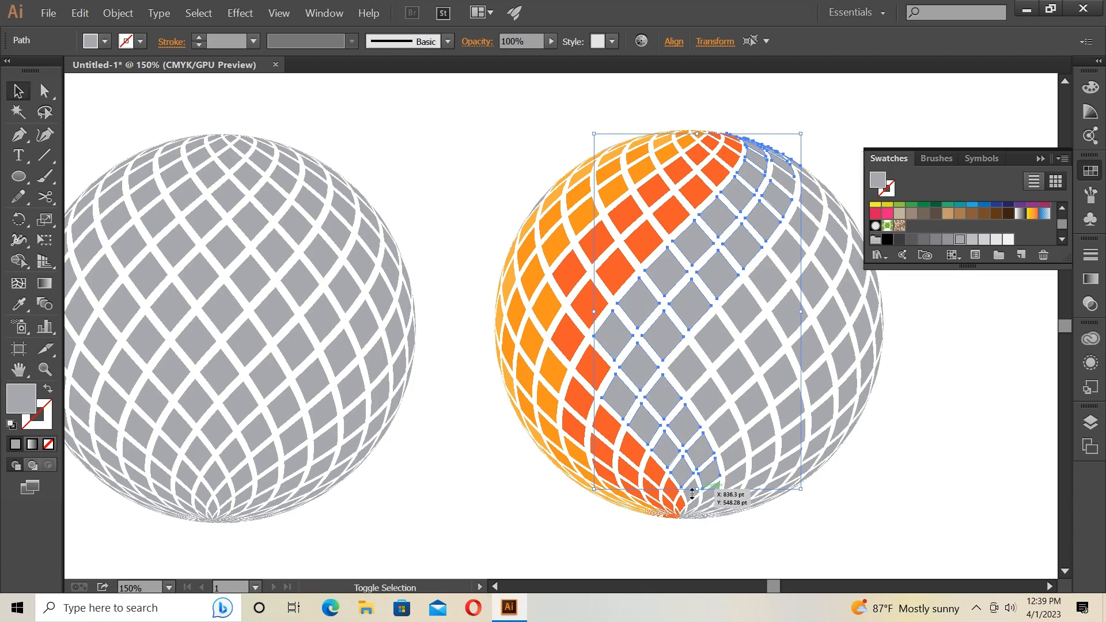
shift+click(706, 494)
shift+click(691, 505)
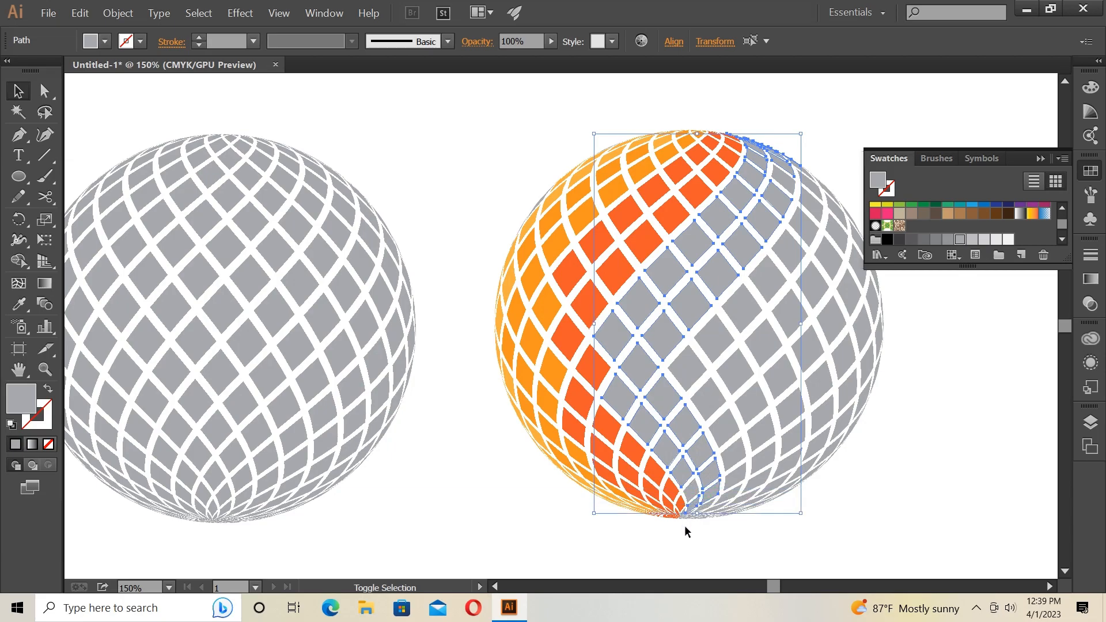
shift+click(699, 510)
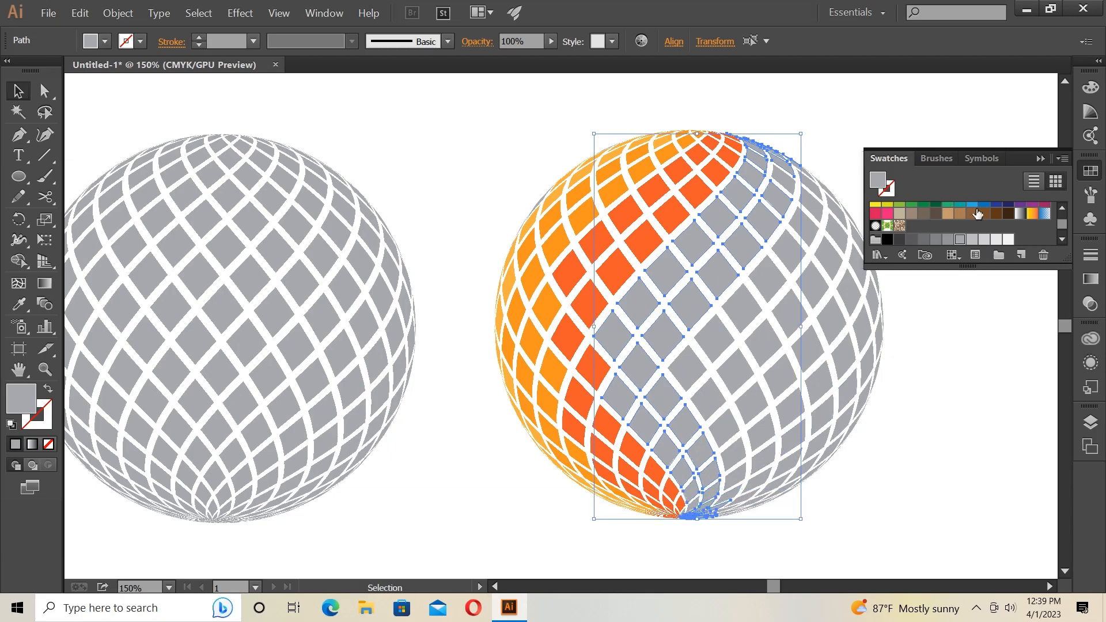
scroll(1028, 214, up, 1)
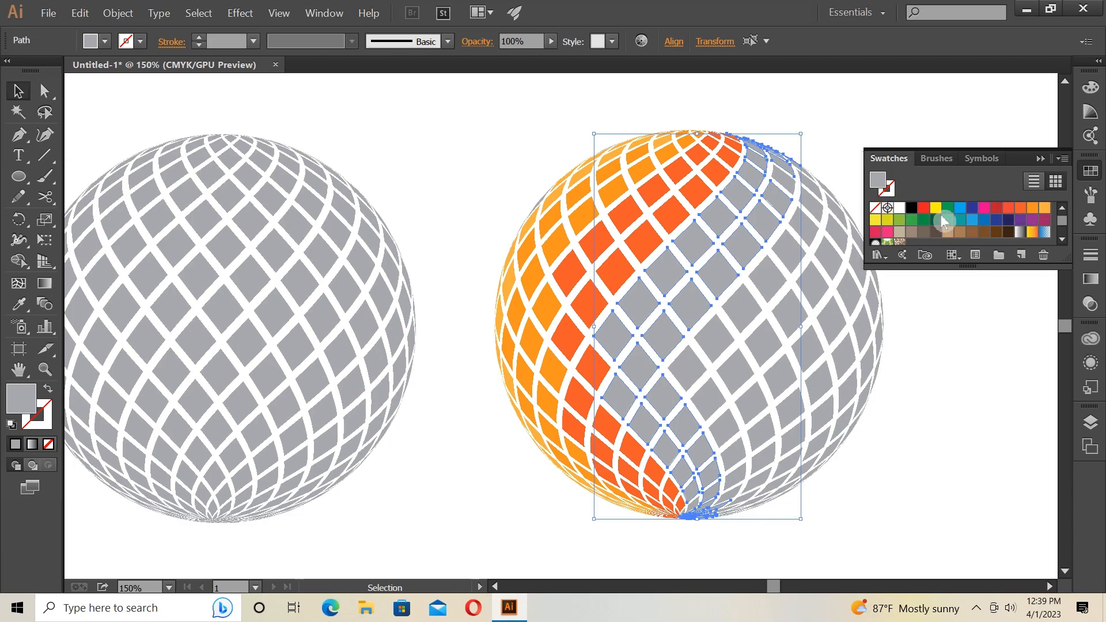
click(995, 209)
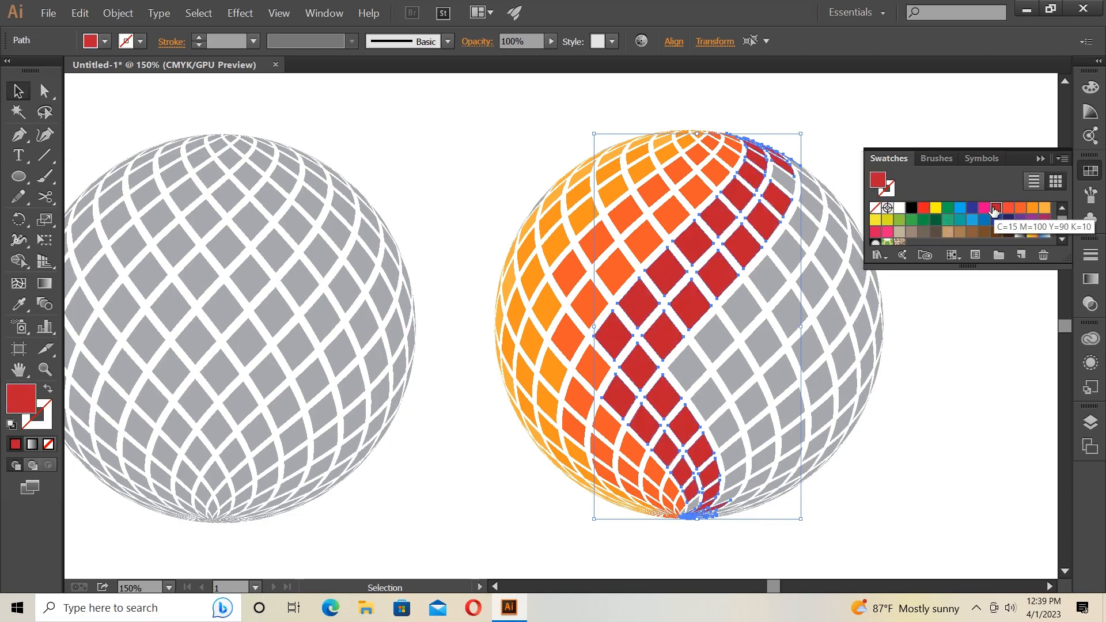
shift+click(781, 179)
click(996, 208)
click(891, 93)
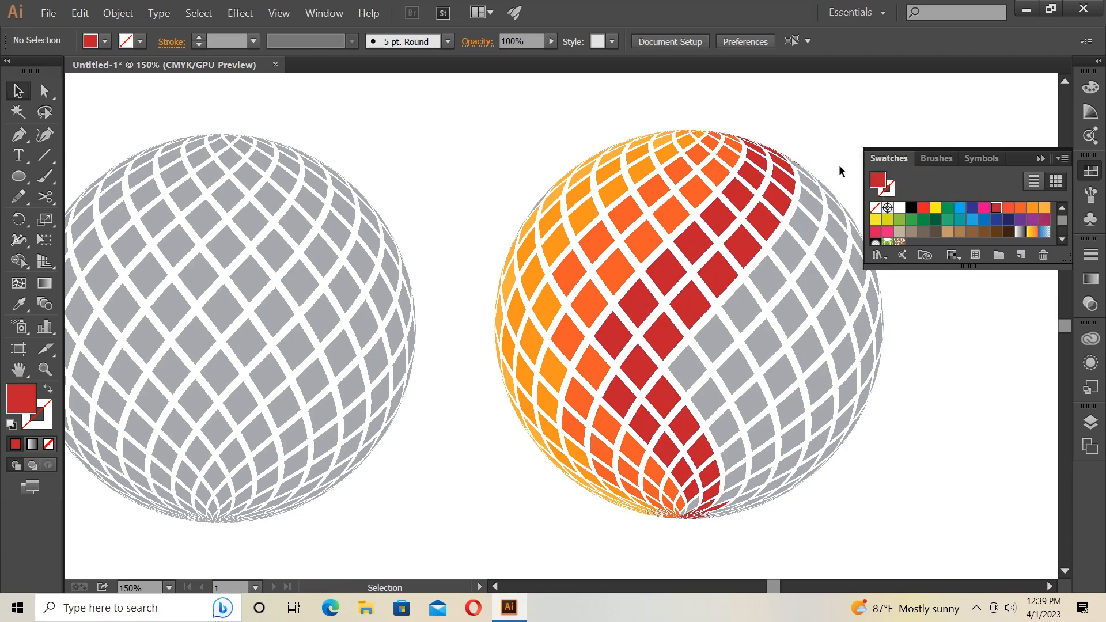
Select the grey diamonds in the curved band beside the red one, including the missed upper-edge diamond, and fill them with the purple swatch.
drag(773, 588, 775, 587)
drag(759, 131, 779, 237)
shift+click(746, 261)
shift+click(766, 291)
shift+click(719, 287)
shift+click(743, 314)
shift+click(714, 344)
shift+click(699, 312)
shift+click(689, 366)
shift+click(672, 349)
shift+click(643, 368)
shift+click(663, 405)
shift+click(673, 435)
shift+click(705, 465)
shift+click(686, 493)
shift+click(710, 488)
shift+click(685, 511)
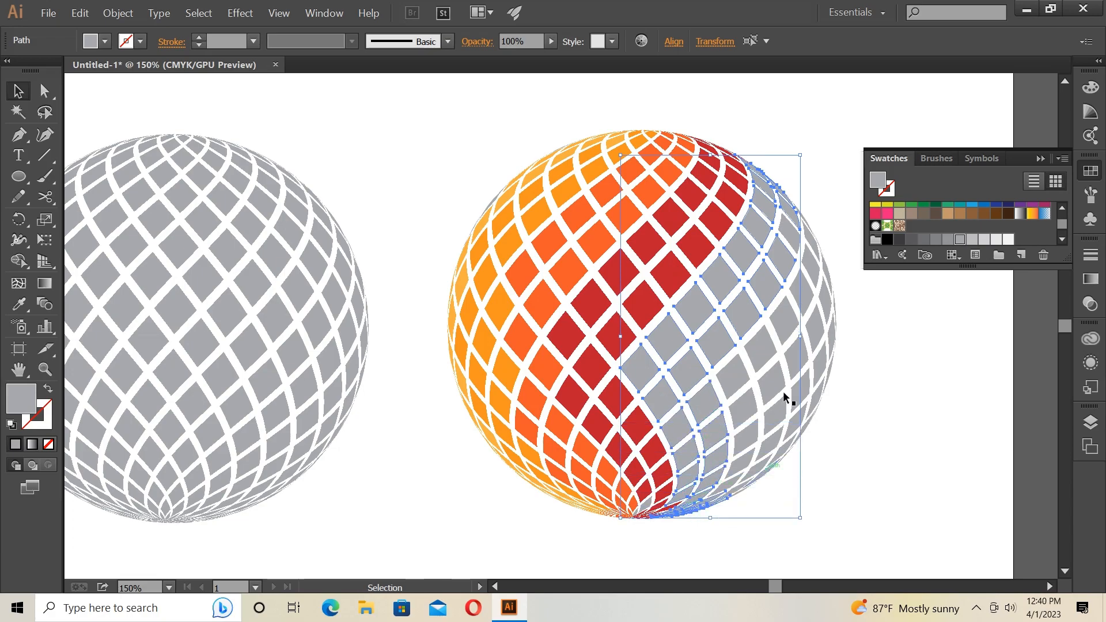
scroll(999, 237, up, 2)
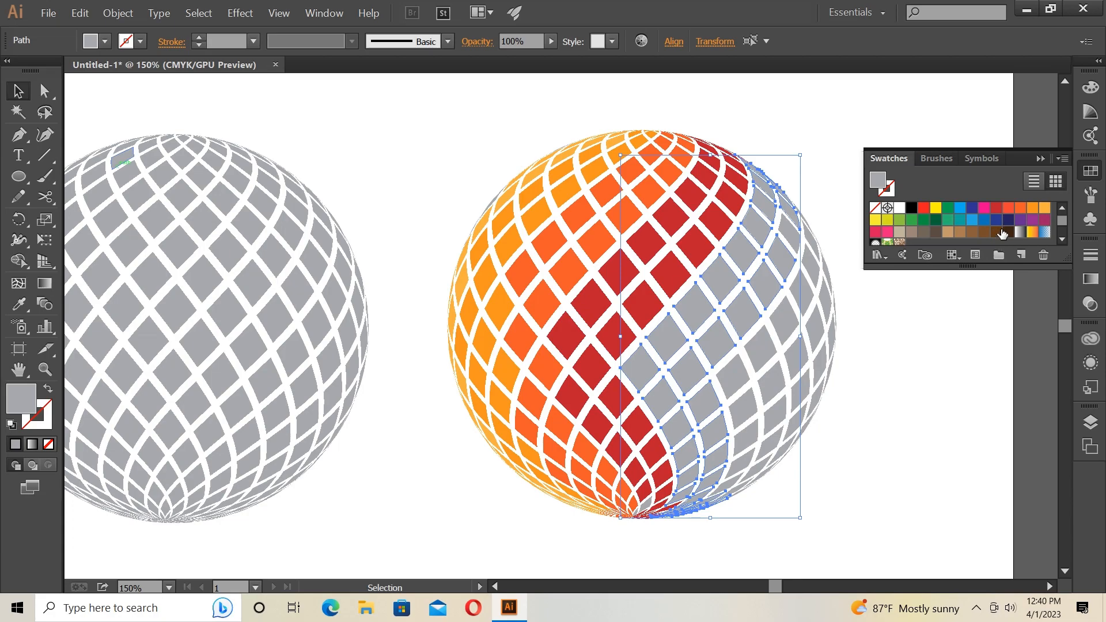
click(1030, 224)
shift+click(795, 229)
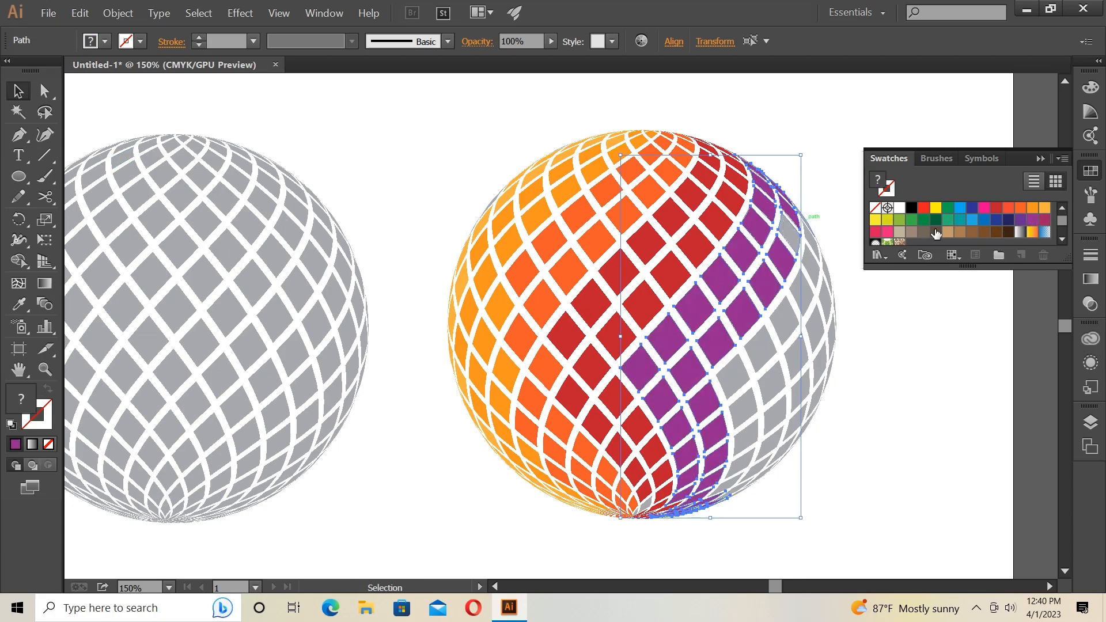
shift+click(1043, 223)
click(1032, 219)
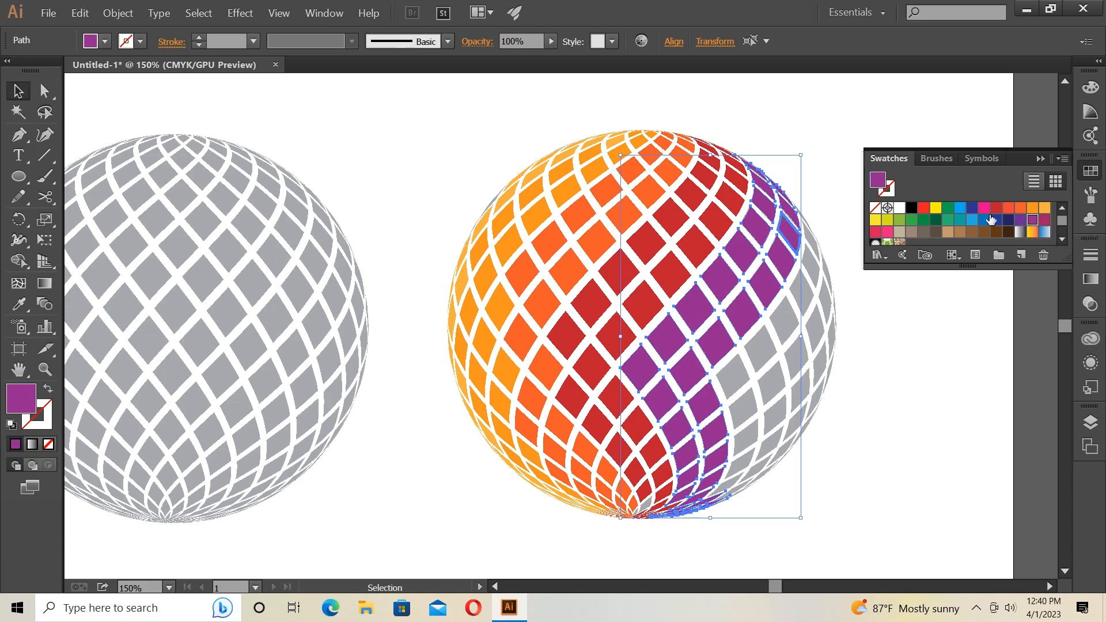
click(886, 311)
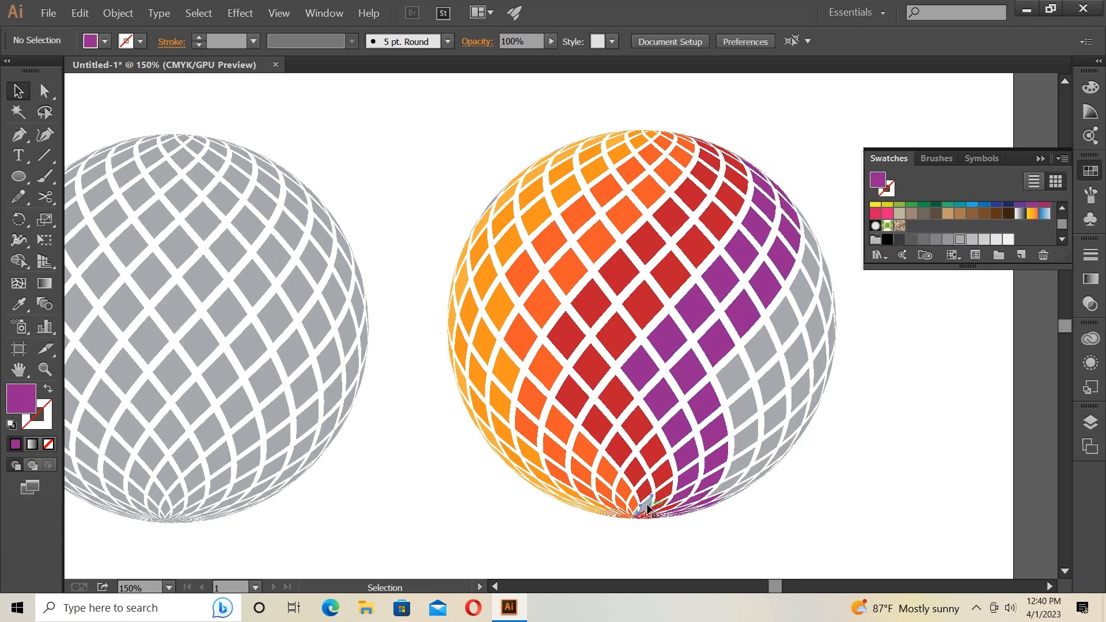
Fill the leftover grey diamond near the sphere's bottom pole with the same red swatch as its band.
click(644, 505)
click(997, 208)
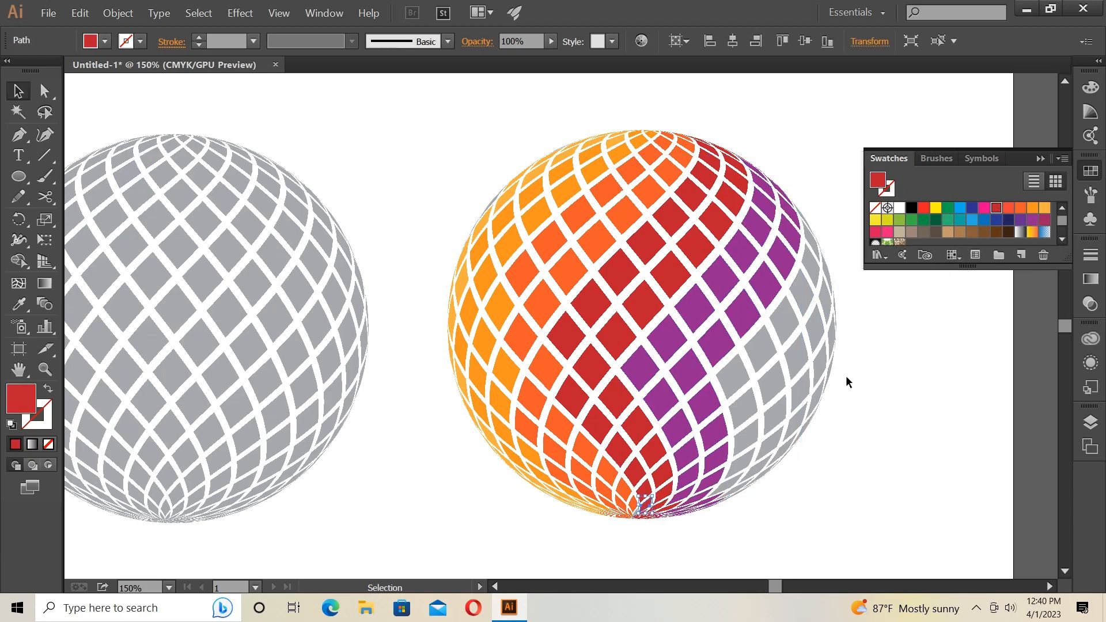
click(659, 535)
Select grey diamonds bordering the purple band on the sphere's right side and fill them with the dark violet swatch.
drag(809, 277, 740, 501)
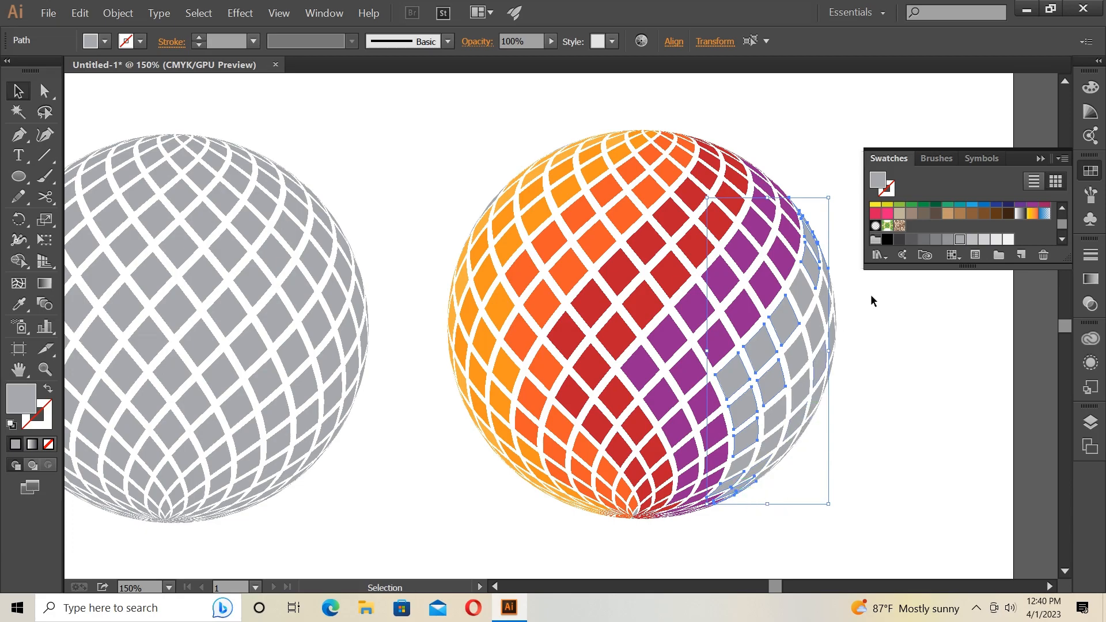
scroll(964, 226, up, 2)
click(1020, 220)
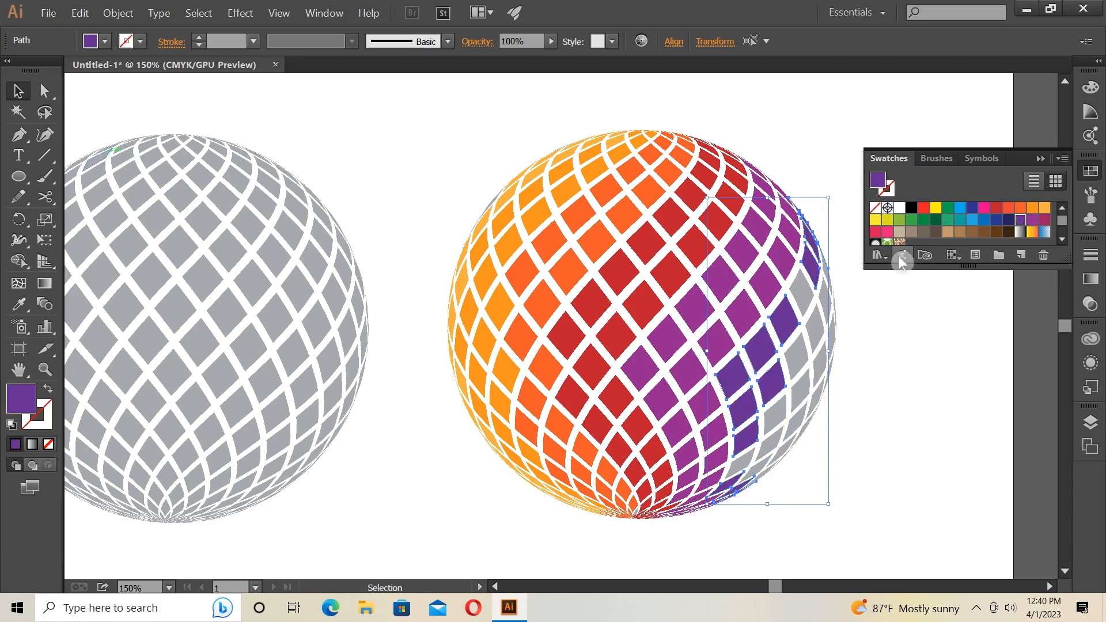
Fill the remaining grey diamonds in the band beside the purple one with the dark violet swatch, down to the sphere's lower edge.
shift+click(799, 297)
click(1020, 220)
shift+click(741, 457)
click(1021, 219)
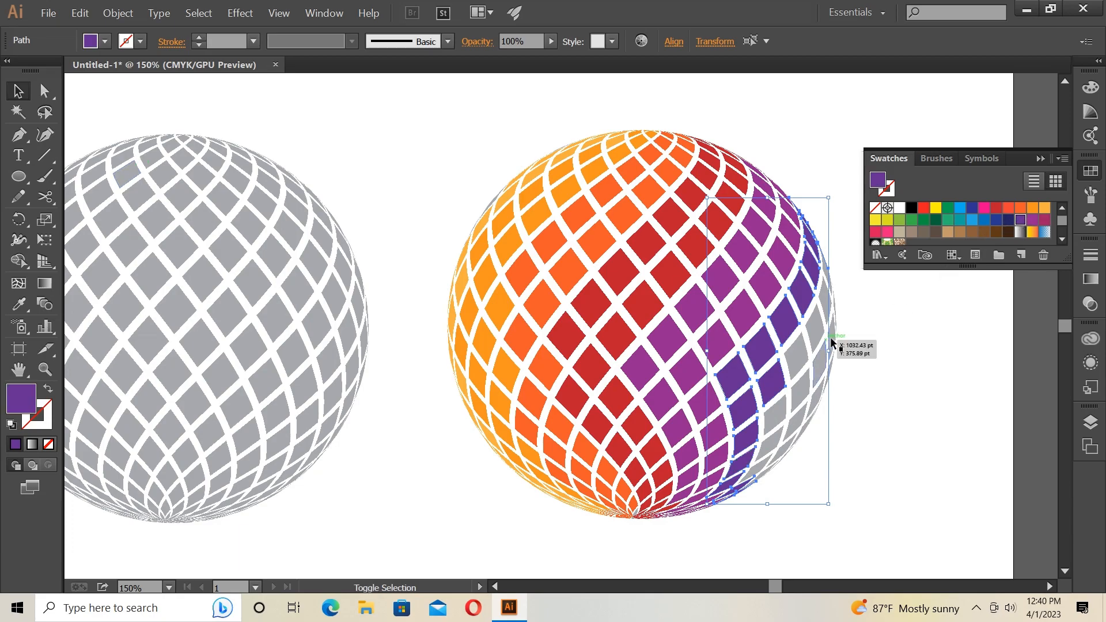
shift+click(792, 353)
click(1020, 220)
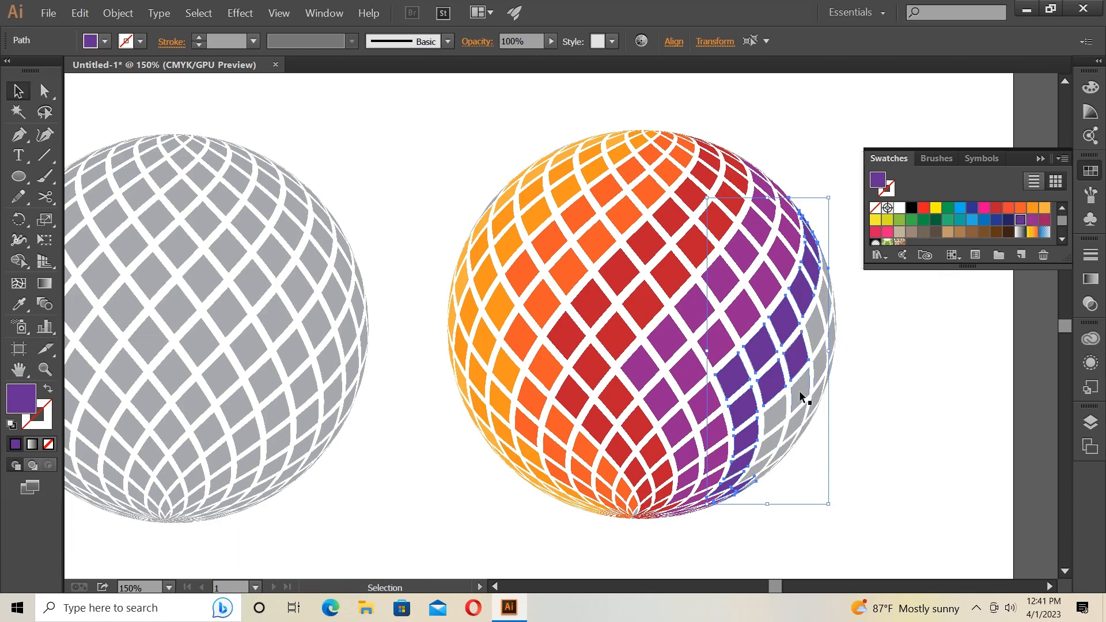
shift+click(769, 416)
click(1022, 221)
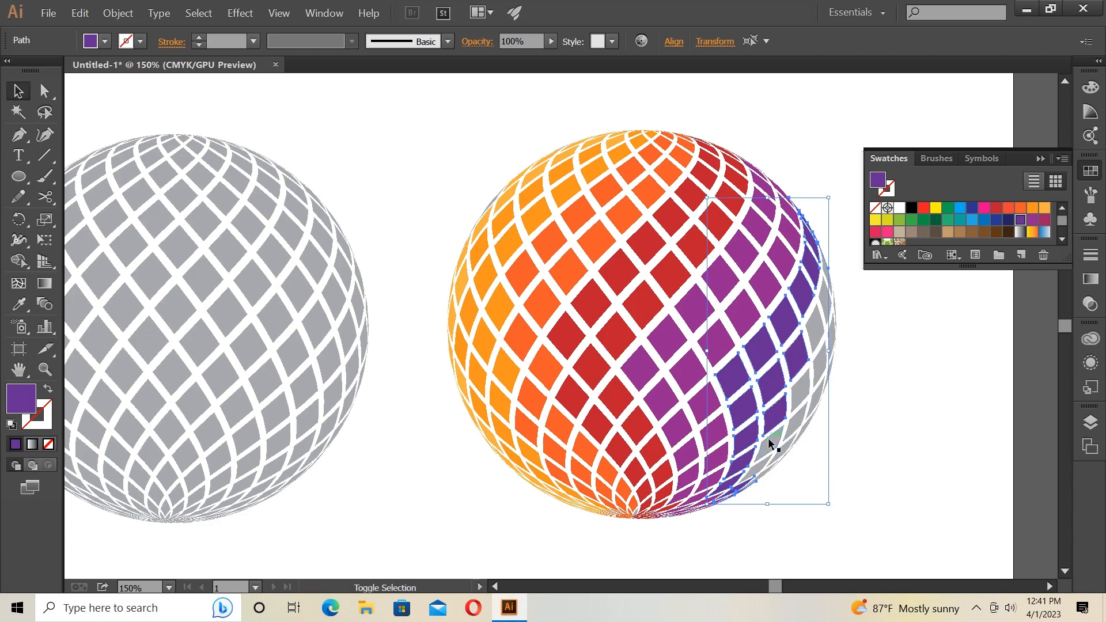
click(754, 468)
click(1020, 219)
click(891, 423)
Select all the remaining grey diamonds along the sphere's right edge and fill them with the dark navy swatch.
drag(835, 251, 820, 320)
drag(807, 391, 760, 470)
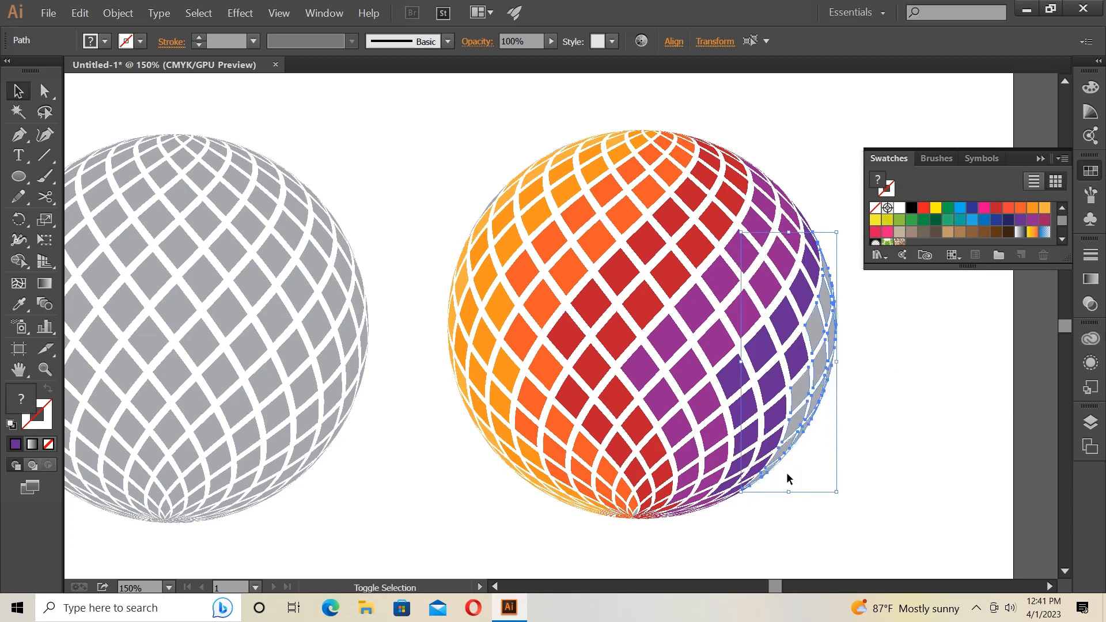
click(1010, 220)
click(943, 380)
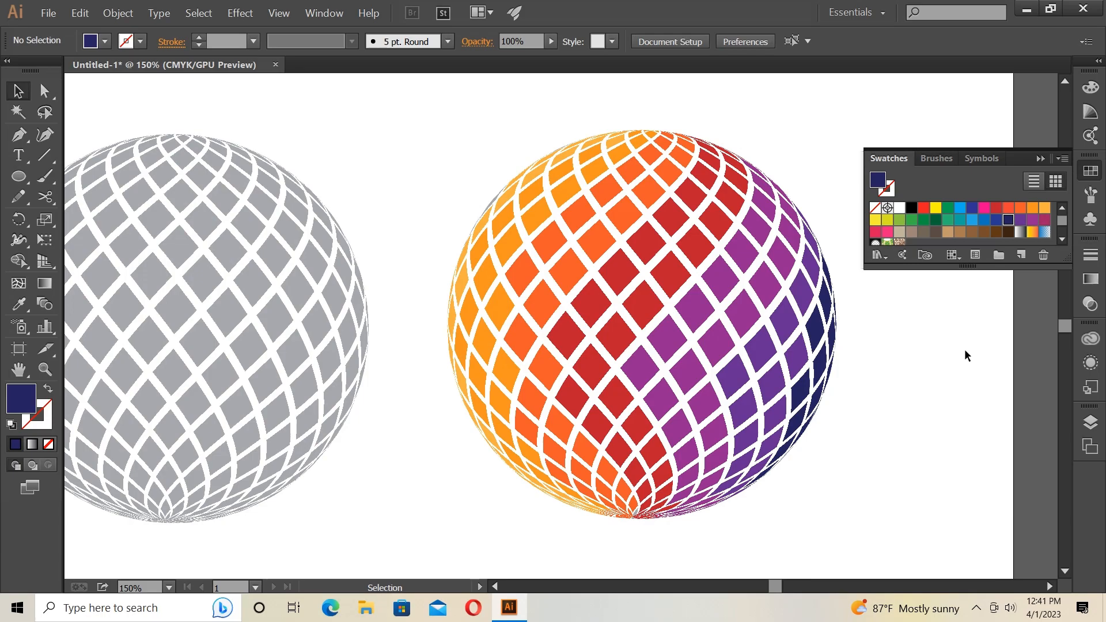
Fill the leftover grey sliver on the colored sphere's upper-left edge with the light orange swatch.
click(492, 198)
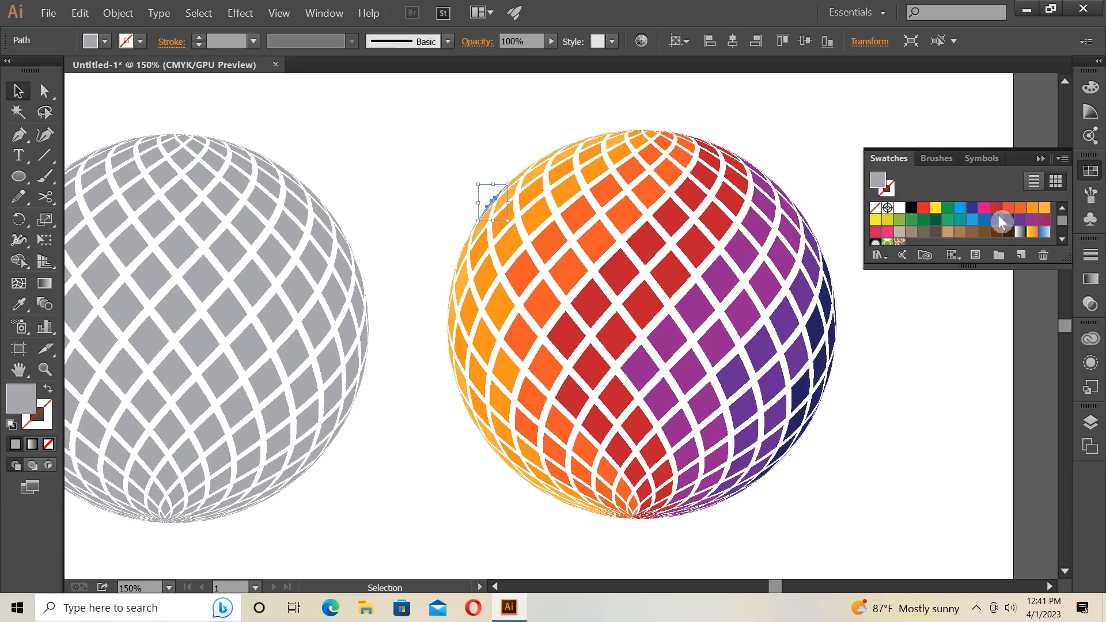
click(1045, 208)
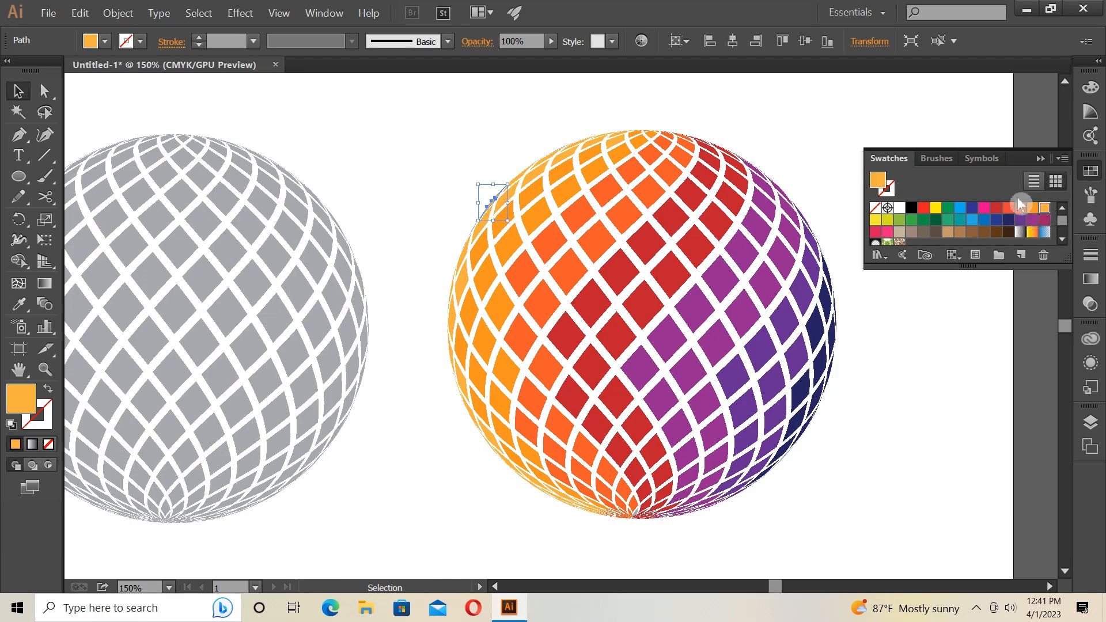
click(858, 117)
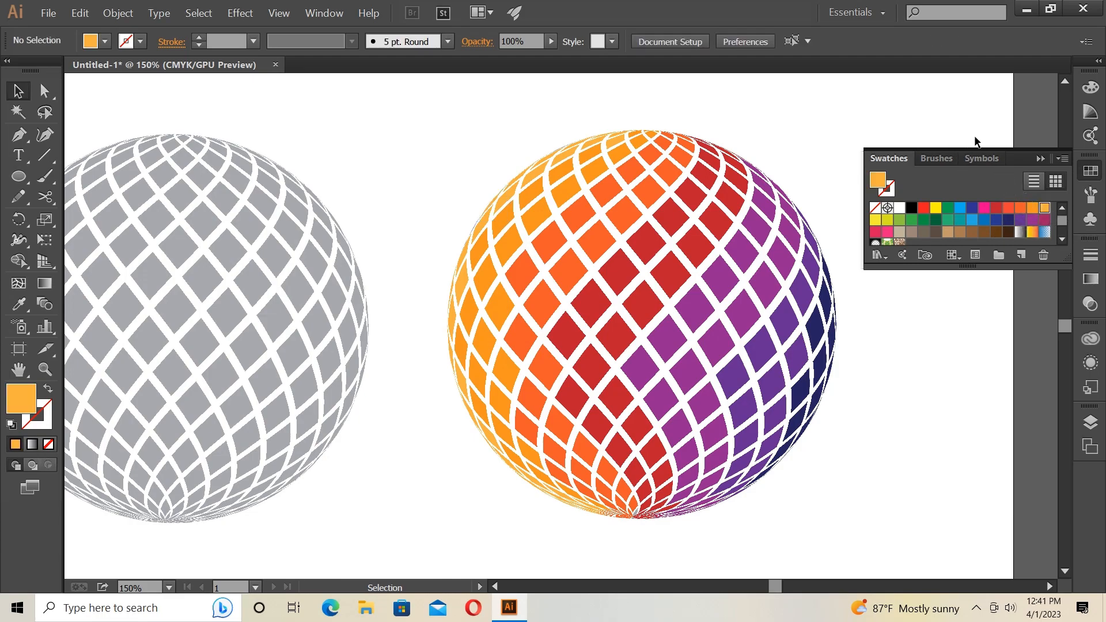
click(1039, 160)
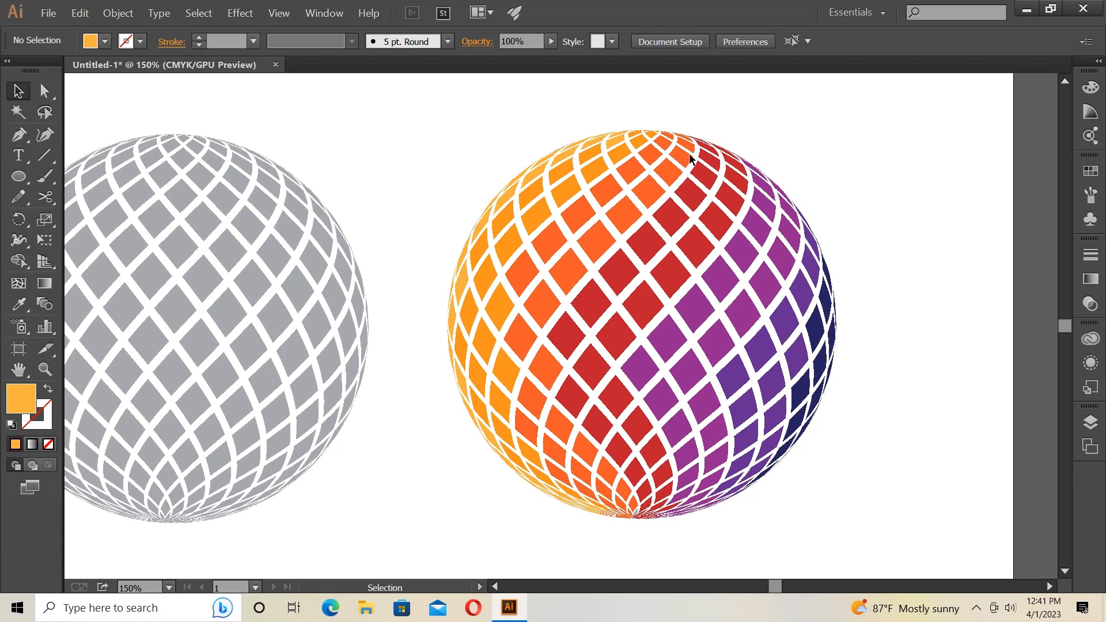
Select every piece of the colored sphere and group them.
drag(578, 213, 829, 487)
drag(439, 113, 853, 525)
right_click(651, 287)
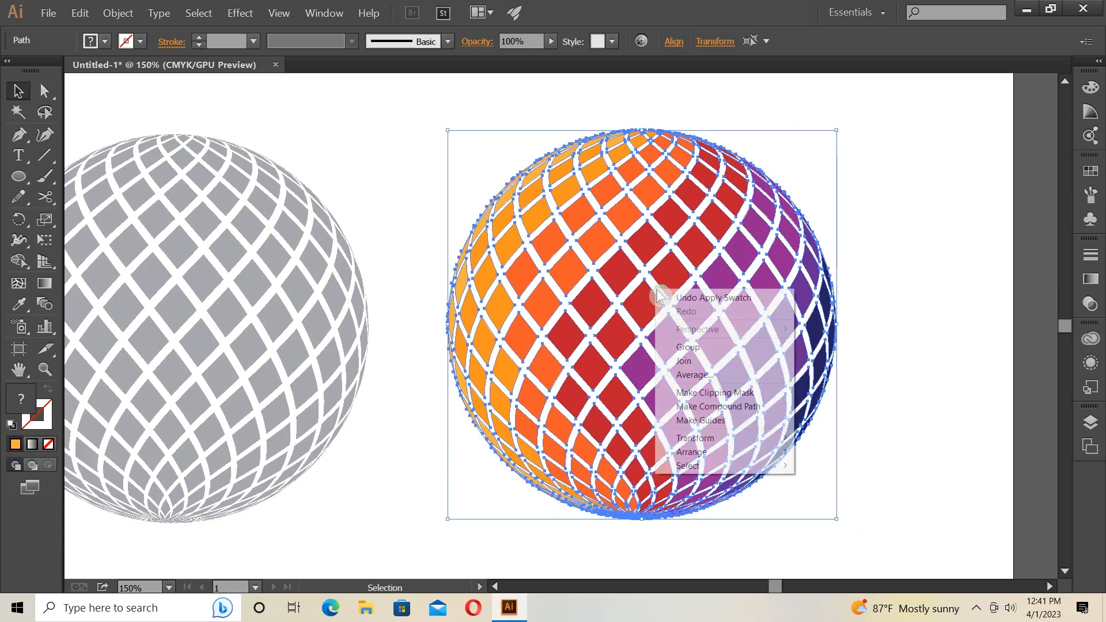
click(686, 347)
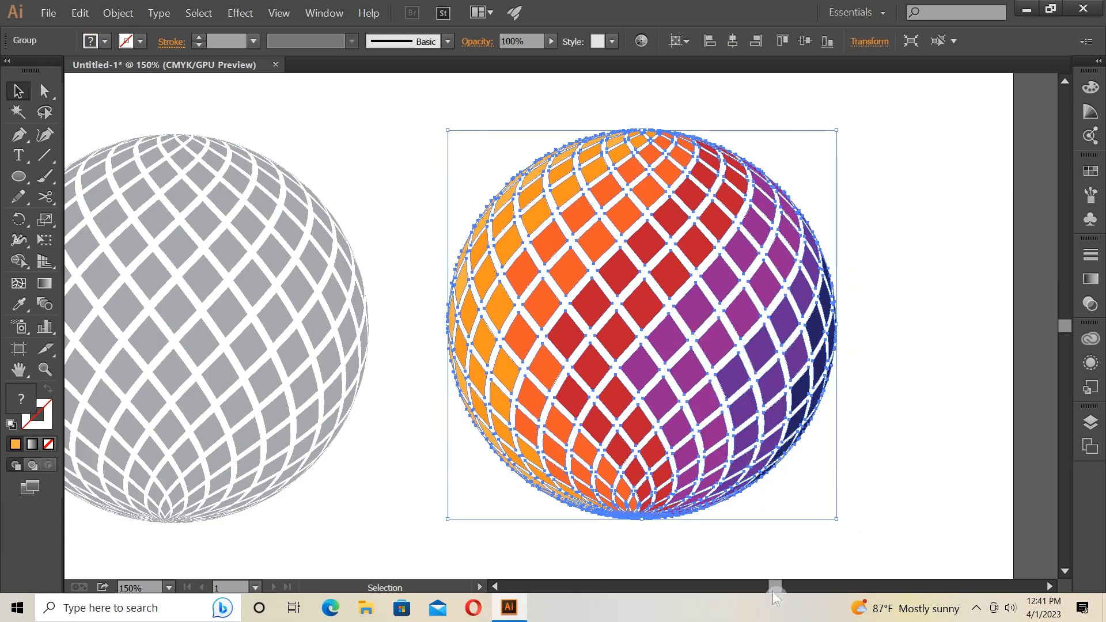
Move the colored sphere group onto the grey sphere, offset slightly up and left so the grey diamonds form a shadow.
drag(776, 587, 772, 587)
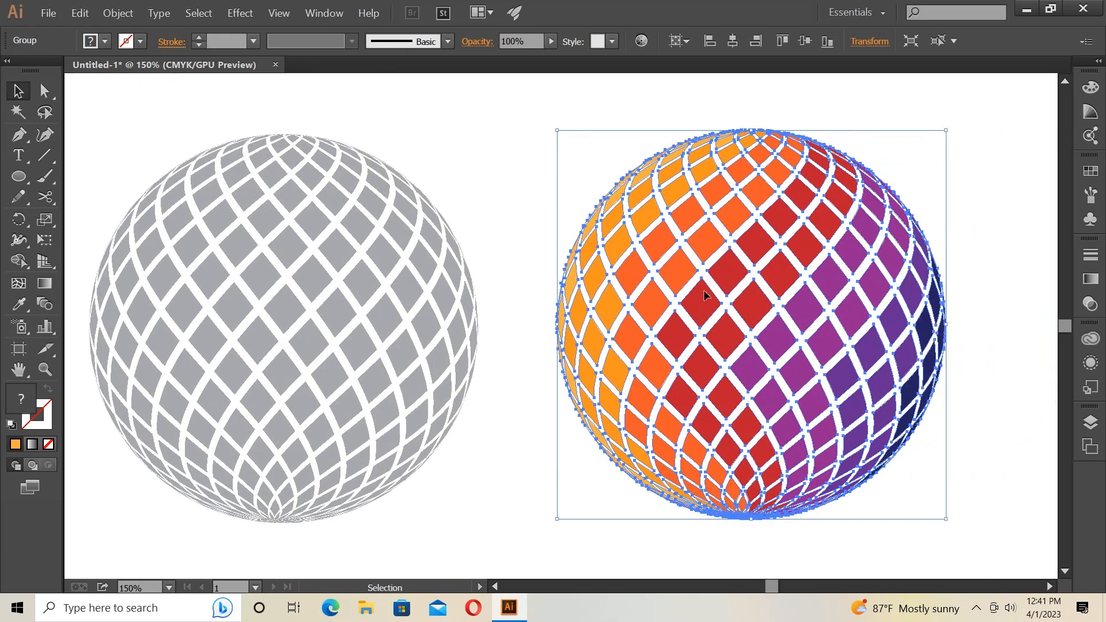
drag(704, 309, 231, 307)
click(623, 301)
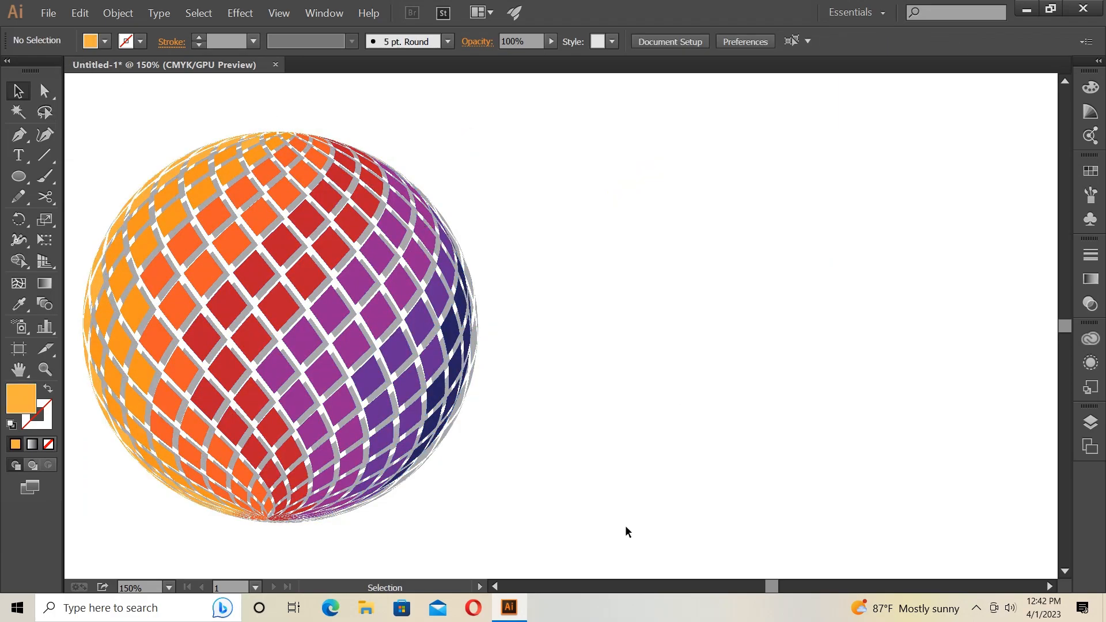
Recolor the grey sphere behind the colored one with the lighter grey swatch one shade darker than C=0 M=0 Y=0 K=20.
drag(772, 586, 766, 587)
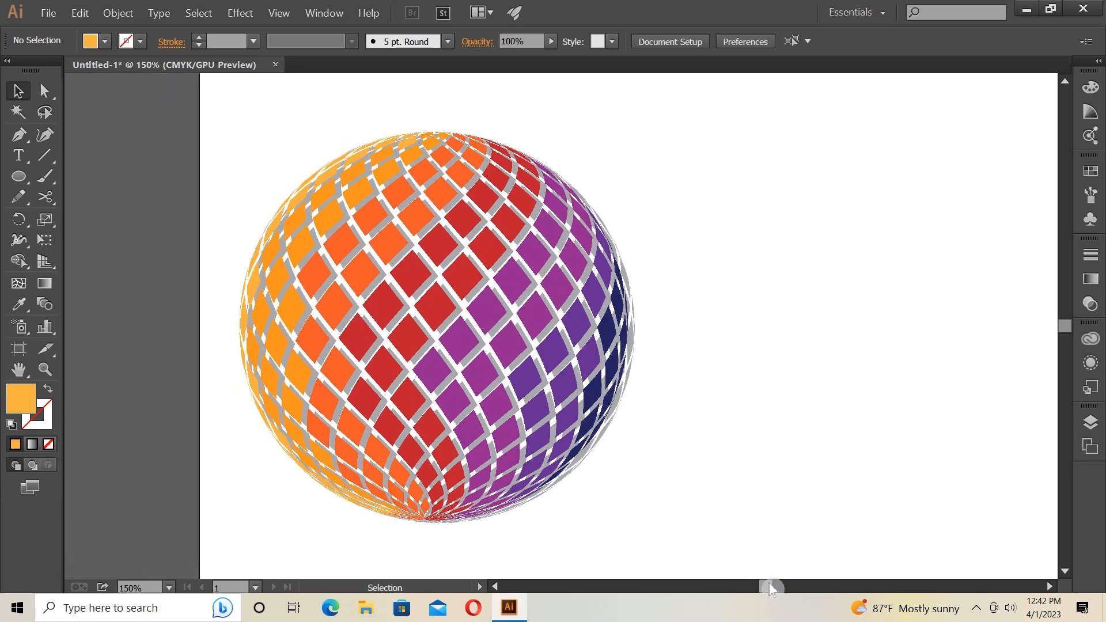
click(497, 380)
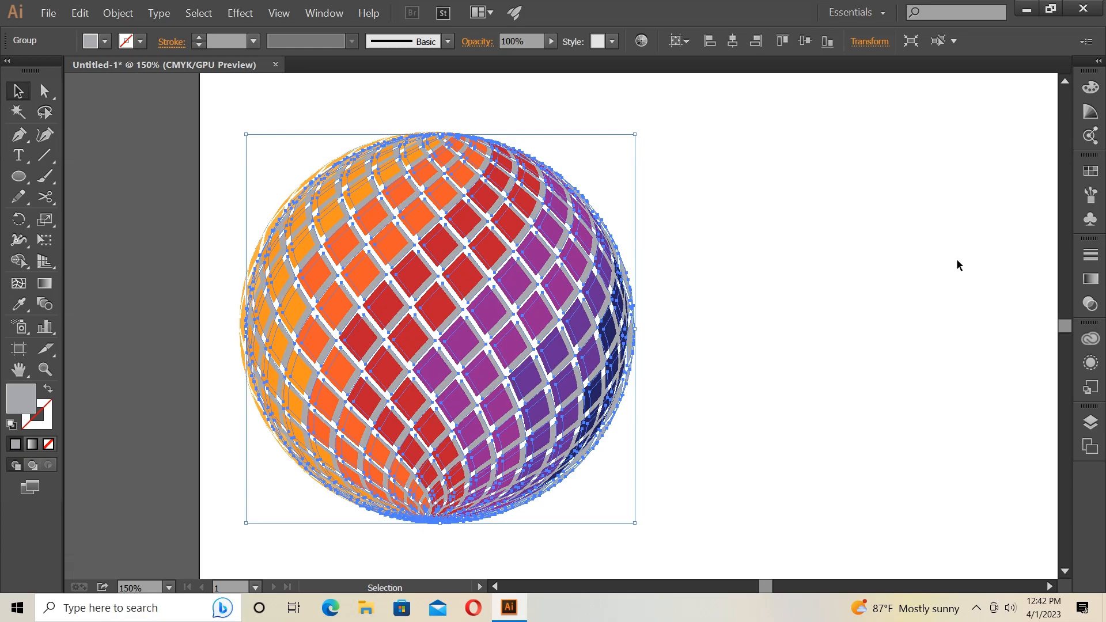
click(1090, 171)
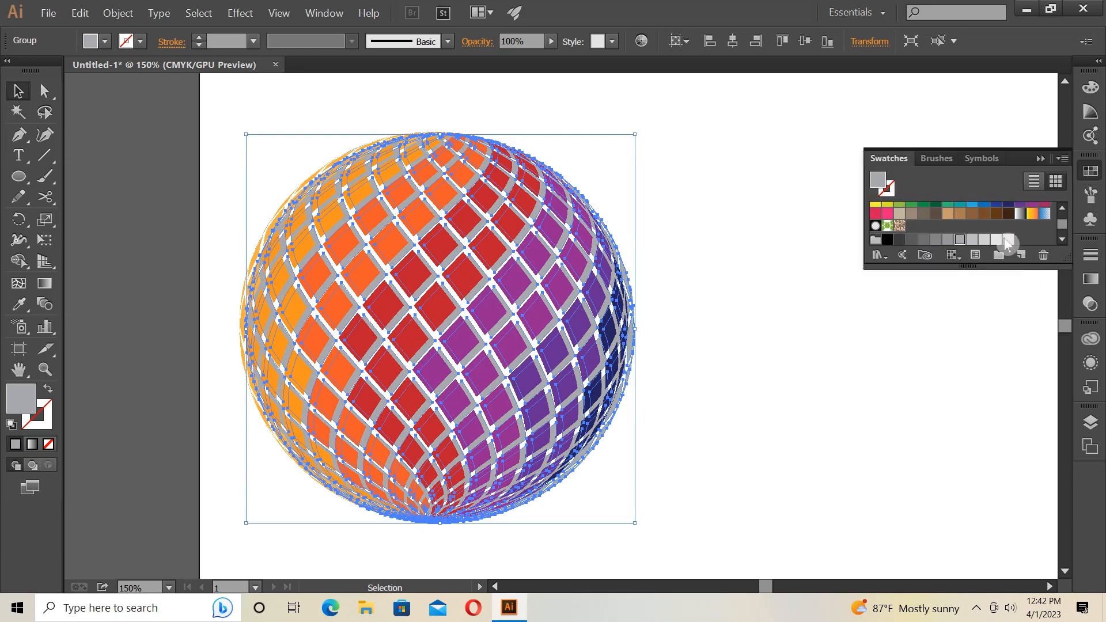
click(971, 240)
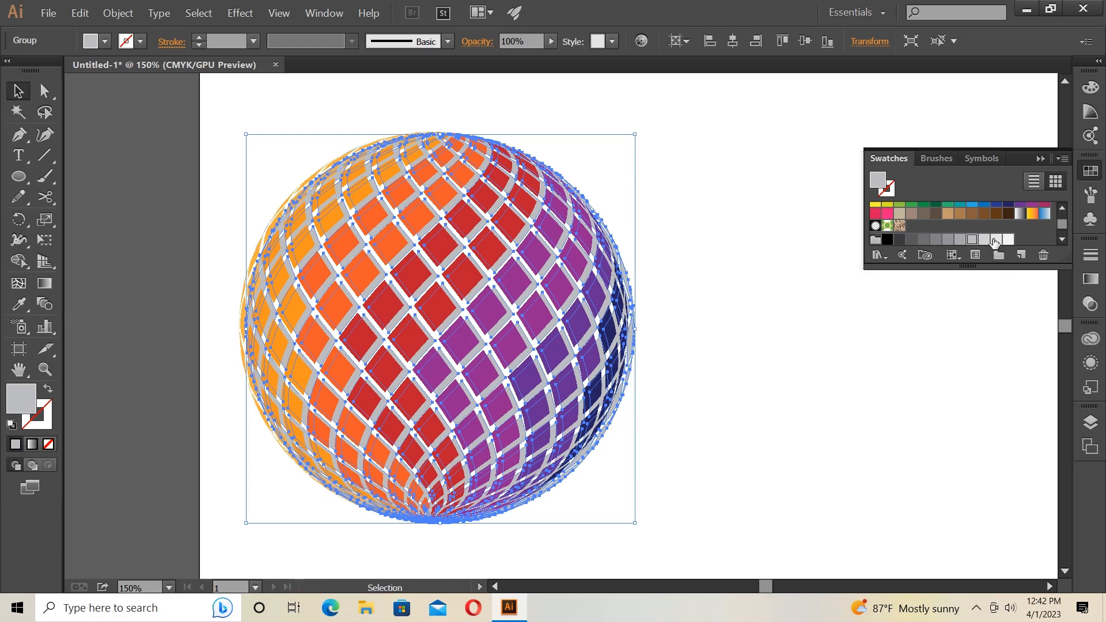
click(995, 240)
click(982, 240)
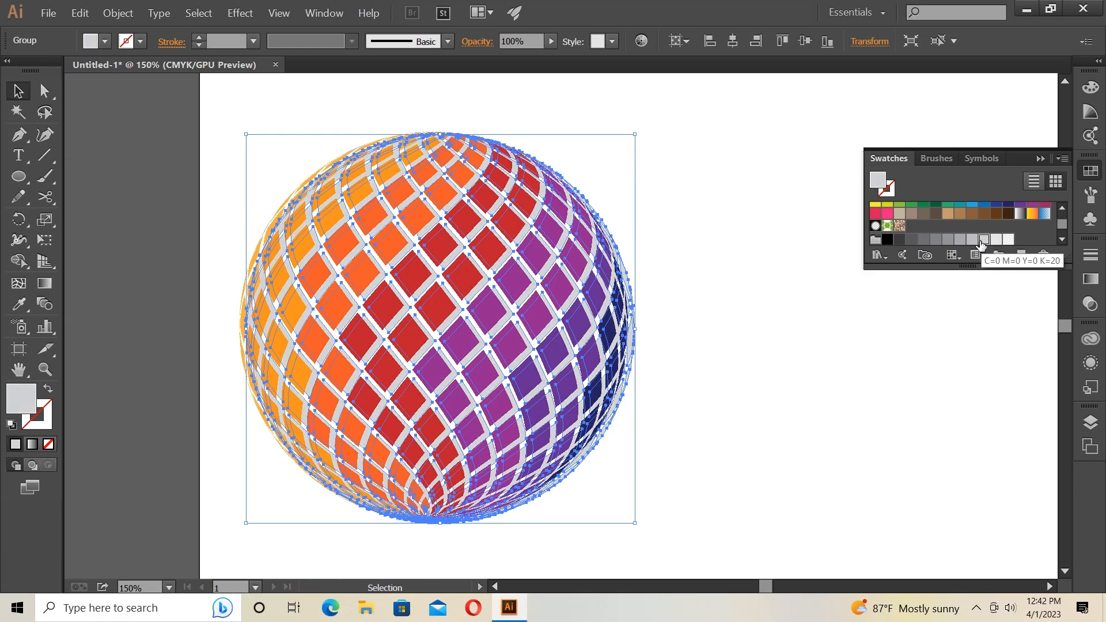
click(972, 239)
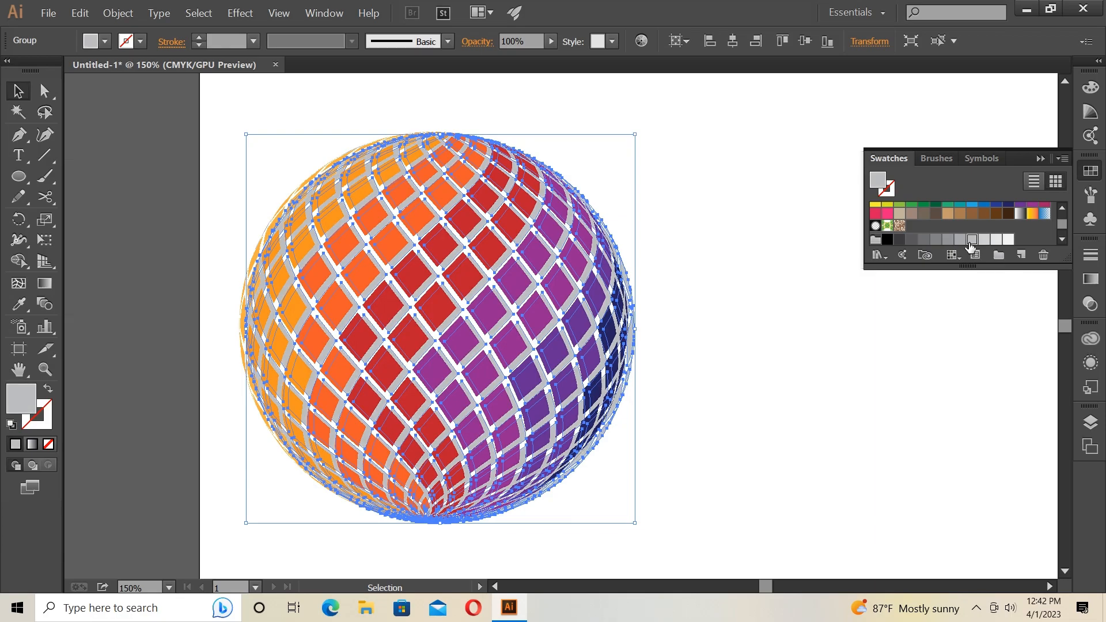
click(909, 334)
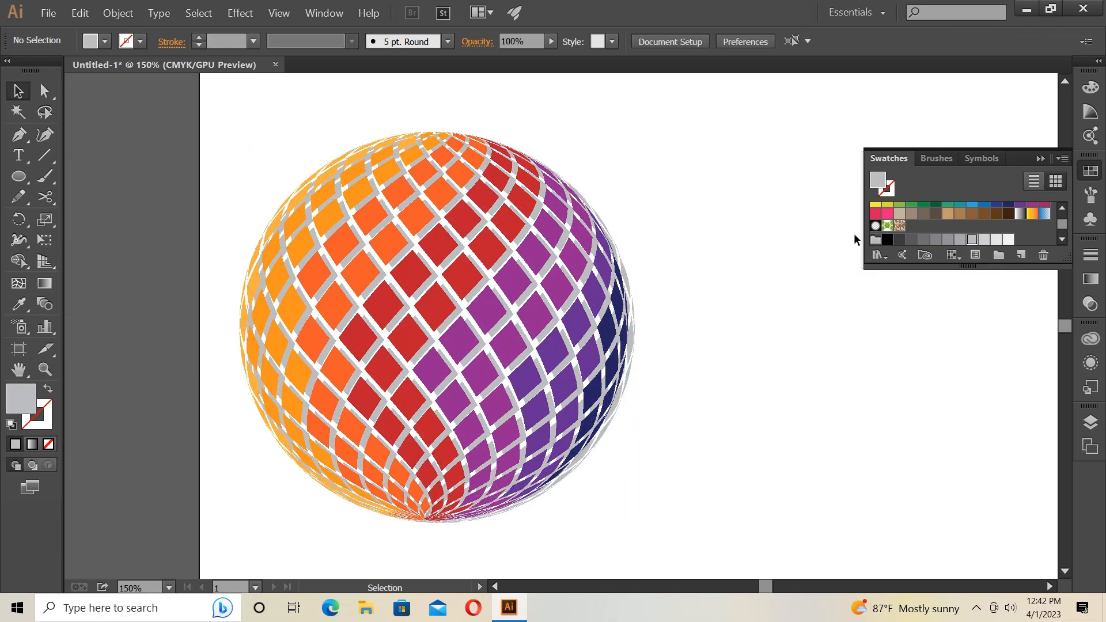
click(1041, 158)
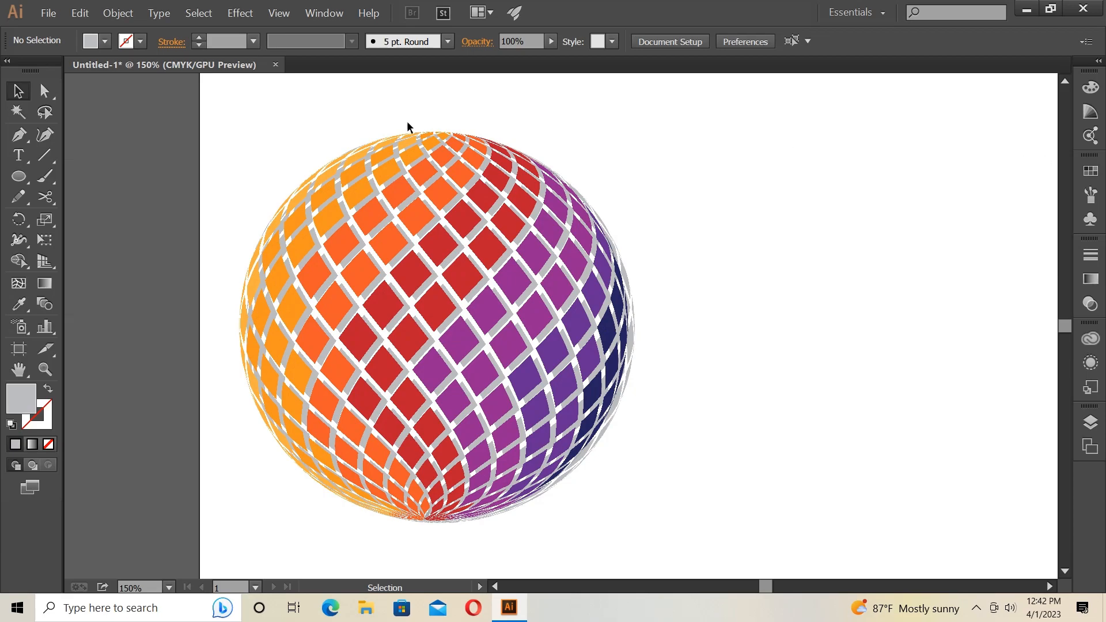
Group the colored sphere with its grey shadow sphere and move the group toward the middle of the artboard.
drag(251, 133, 669, 438)
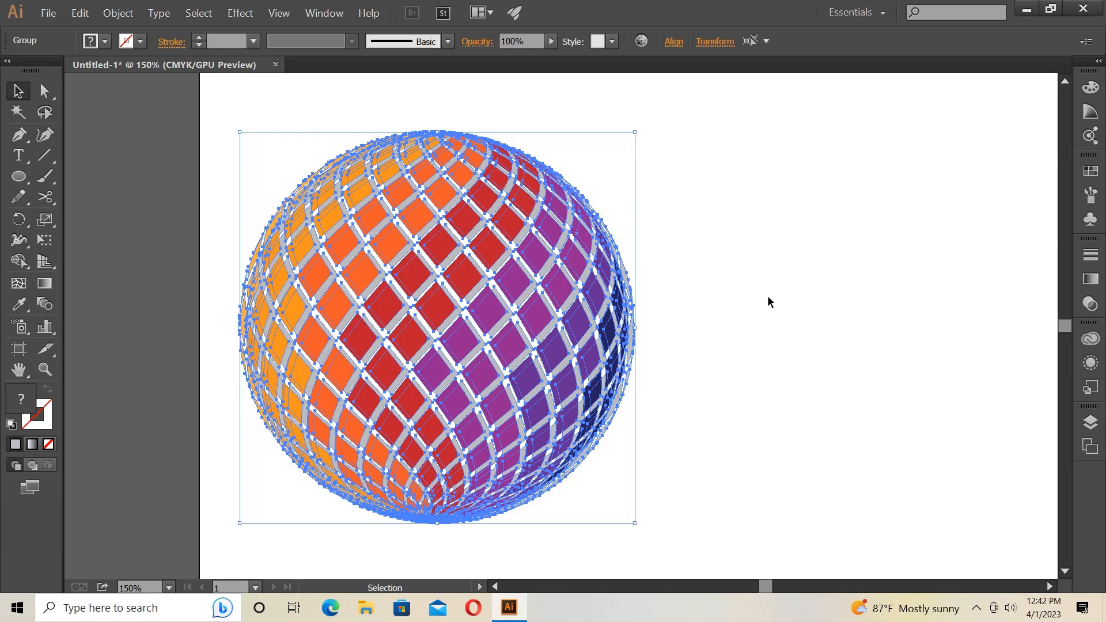
right_click(468, 255)
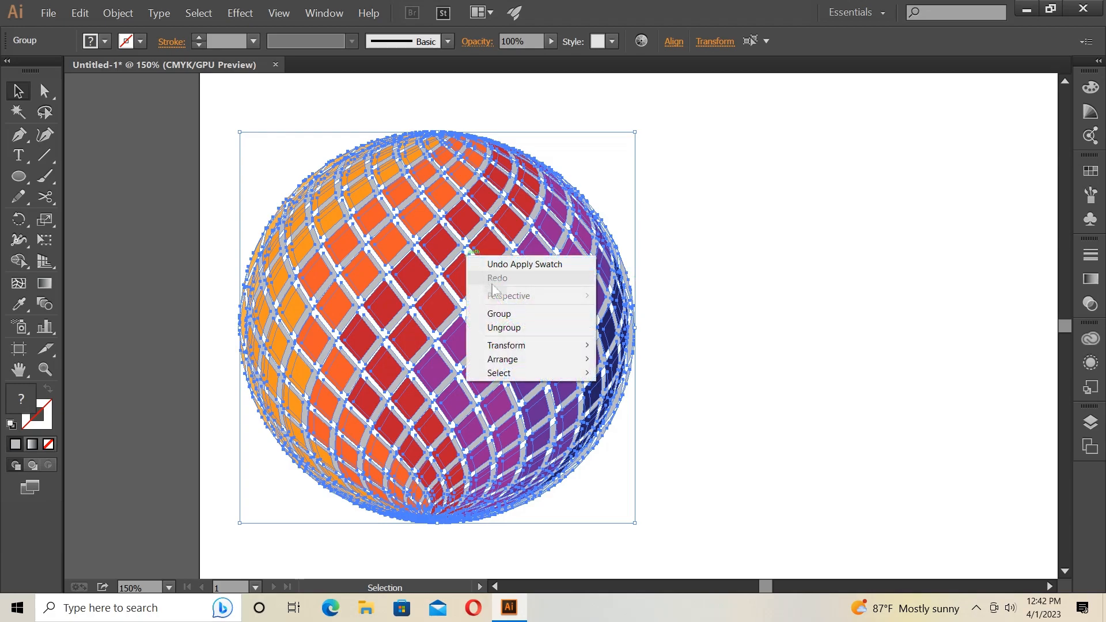
click(504, 312)
drag(765, 585, 774, 592)
drag(295, 289, 653, 292)
click(286, 239)
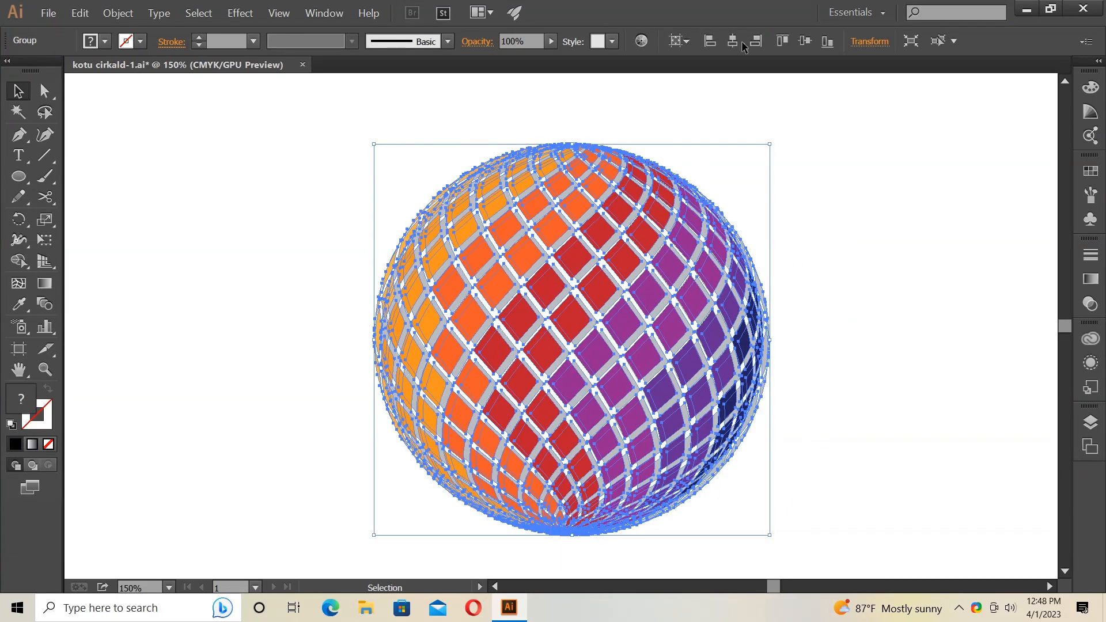
Center the grouped sphere horizontally and vertically on the artboard.
click(734, 44)
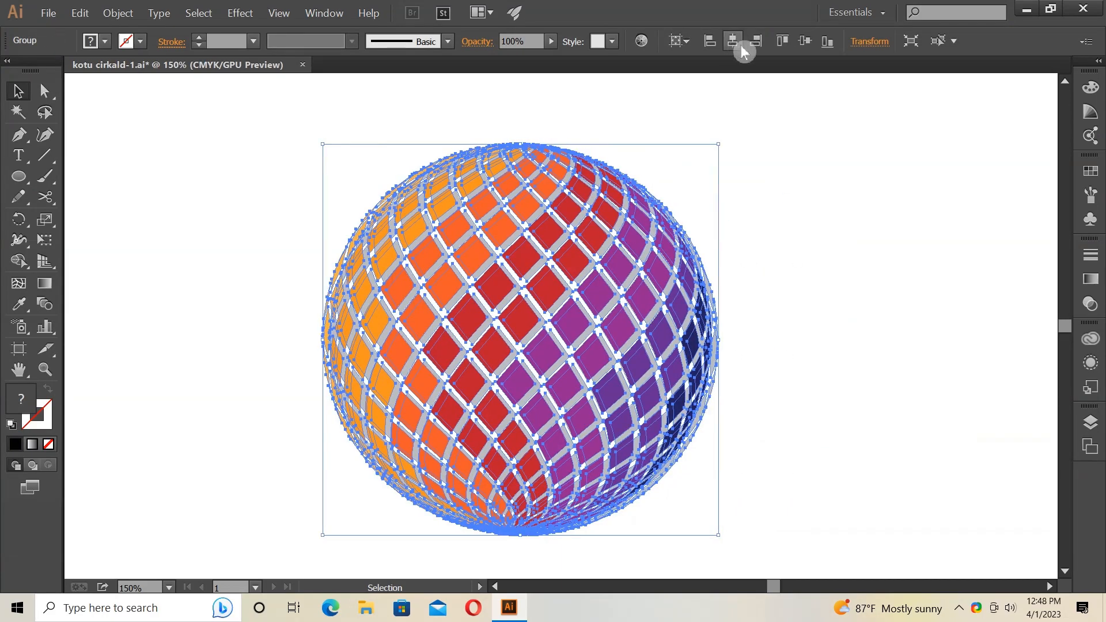
click(806, 41)
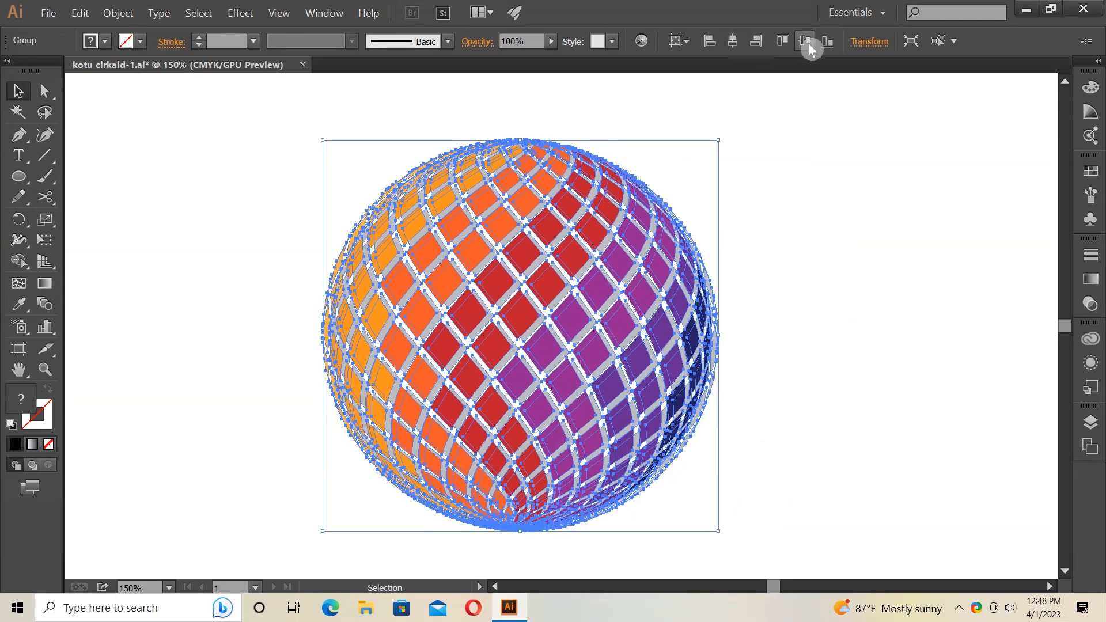
click(852, 374)
Examine the finished sphere on the artboard, starting at 100% zoom and enlarging the view gradually to 138%.
key(ctrl+1)
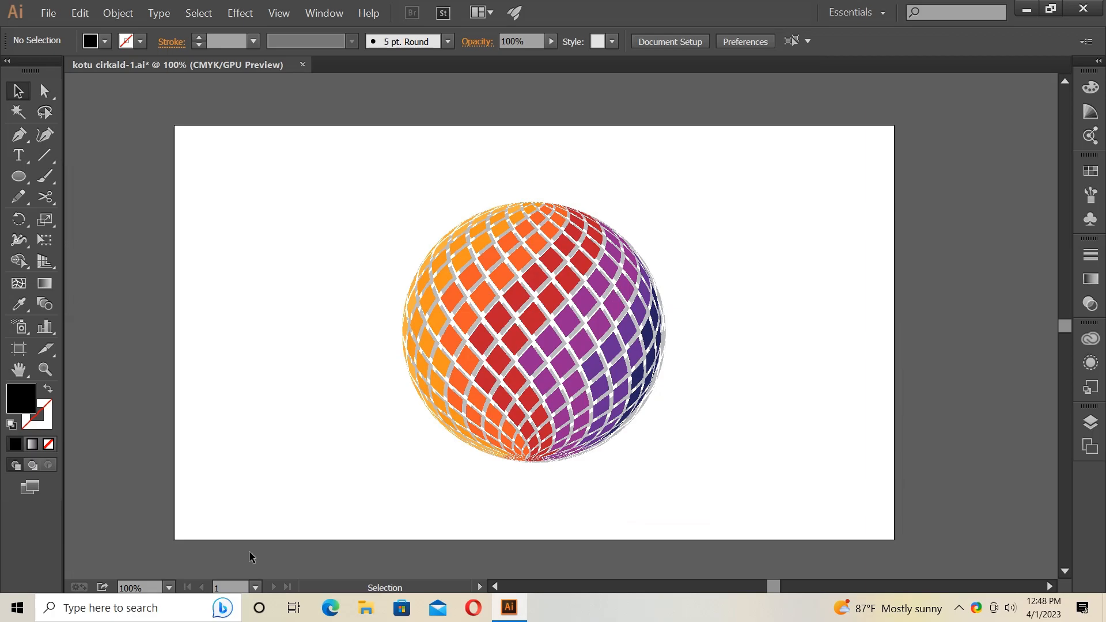
click(146, 582)
scroll(150, 583, up, 9)
scroll(154, 584, up, 7)
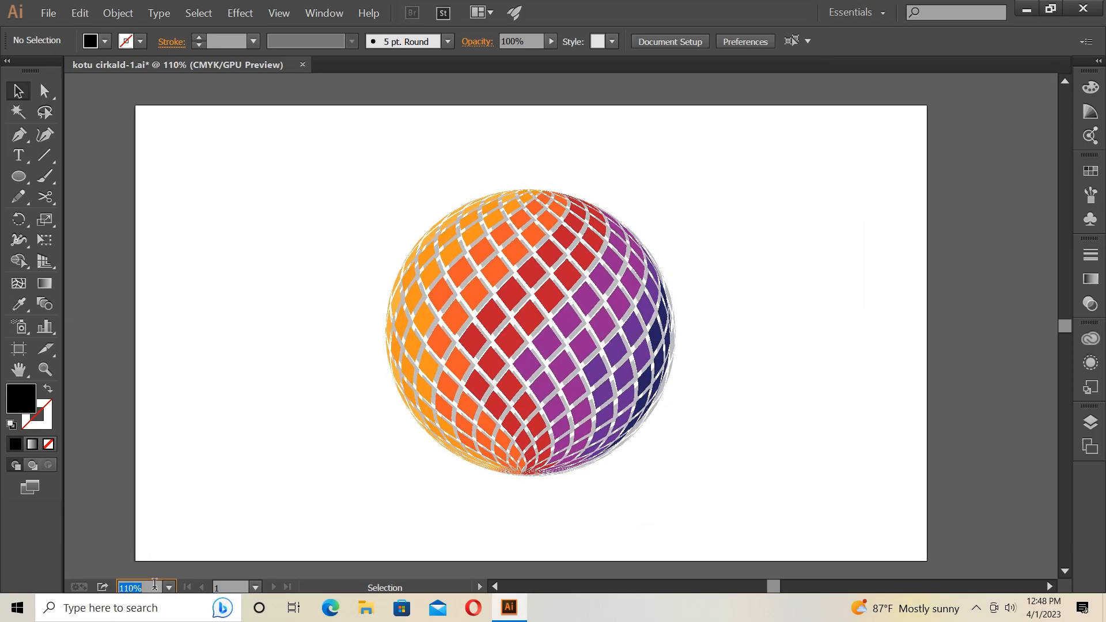
scroll(155, 583, up, 1)
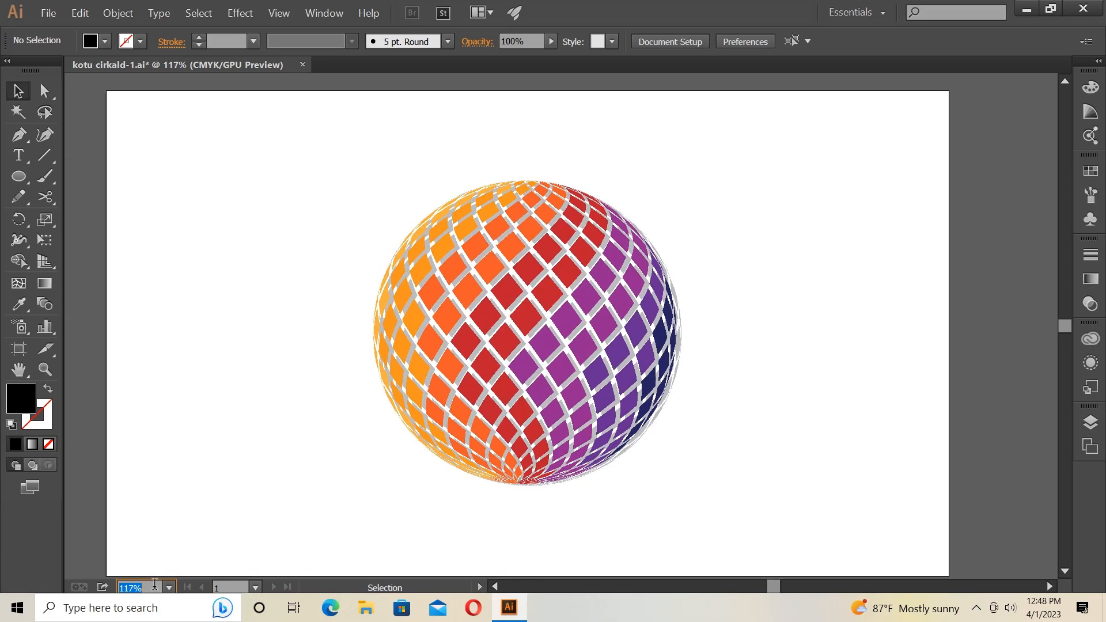
drag(781, 594, 778, 592)
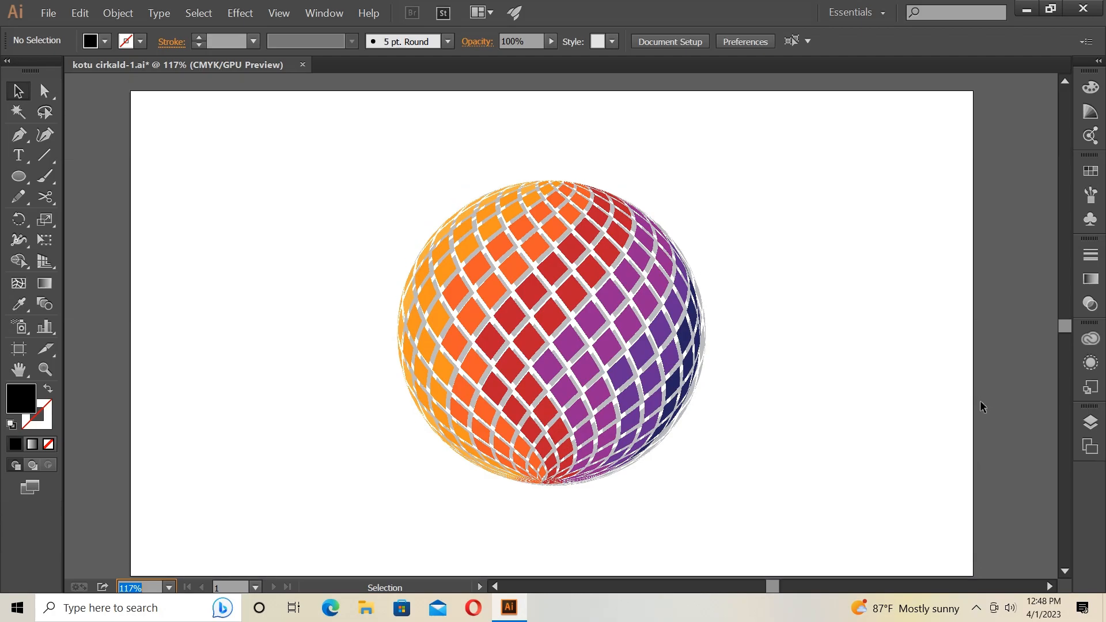
scroll(980, 400, down, 1)
key(Up)
key(Up)
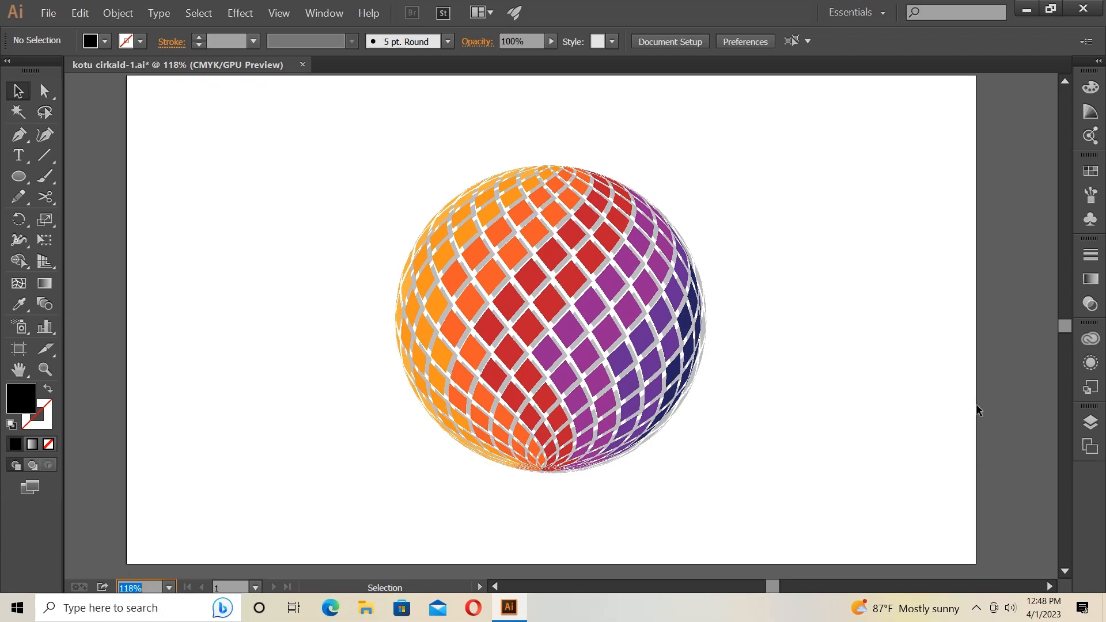
key(Up)
key(Up)
key(Up)
key(Up)
key(Up)
key(Up)
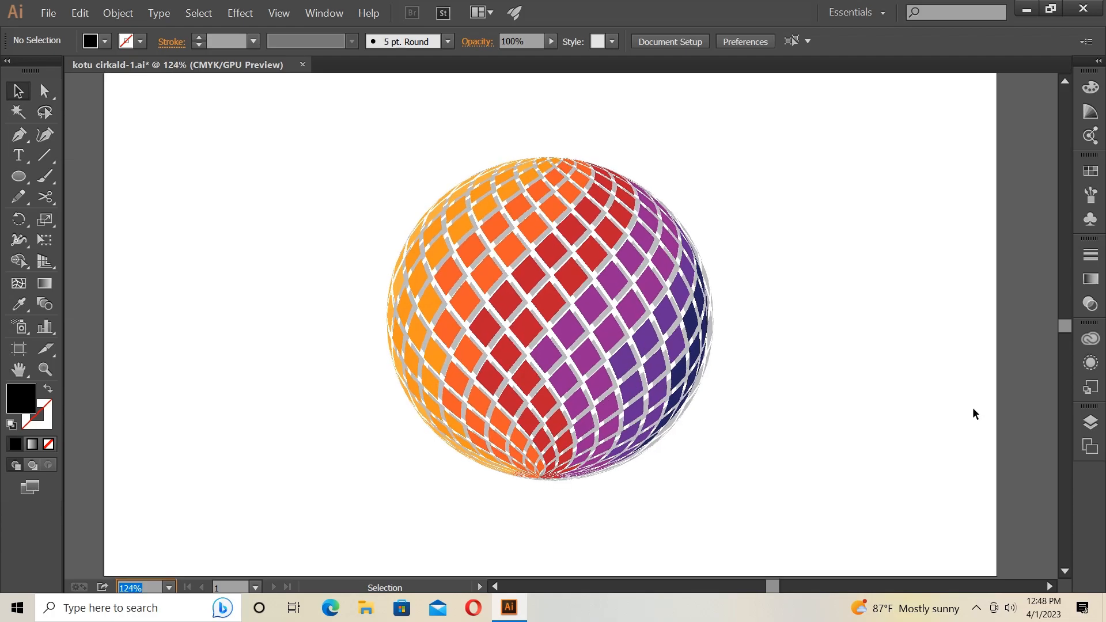
key(Up)
key(Up)
key(Up)
key(Up)
key(Up)
key(Up)
key(Up)
key(Up)
key(Up)
key(Up)
key(Up)
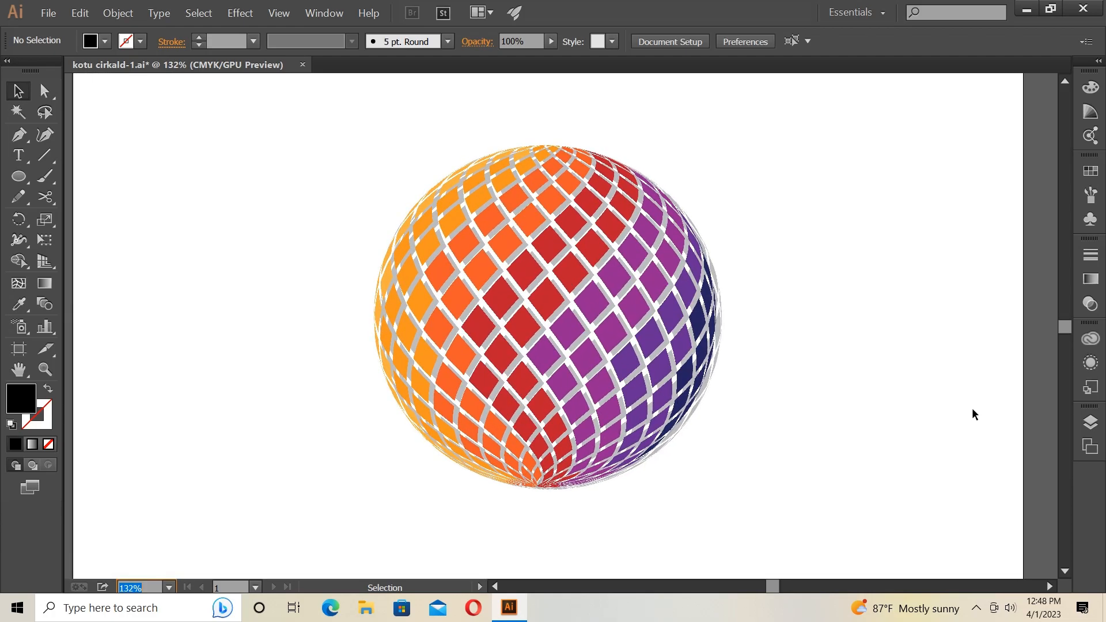
key(Up)
key(Up)
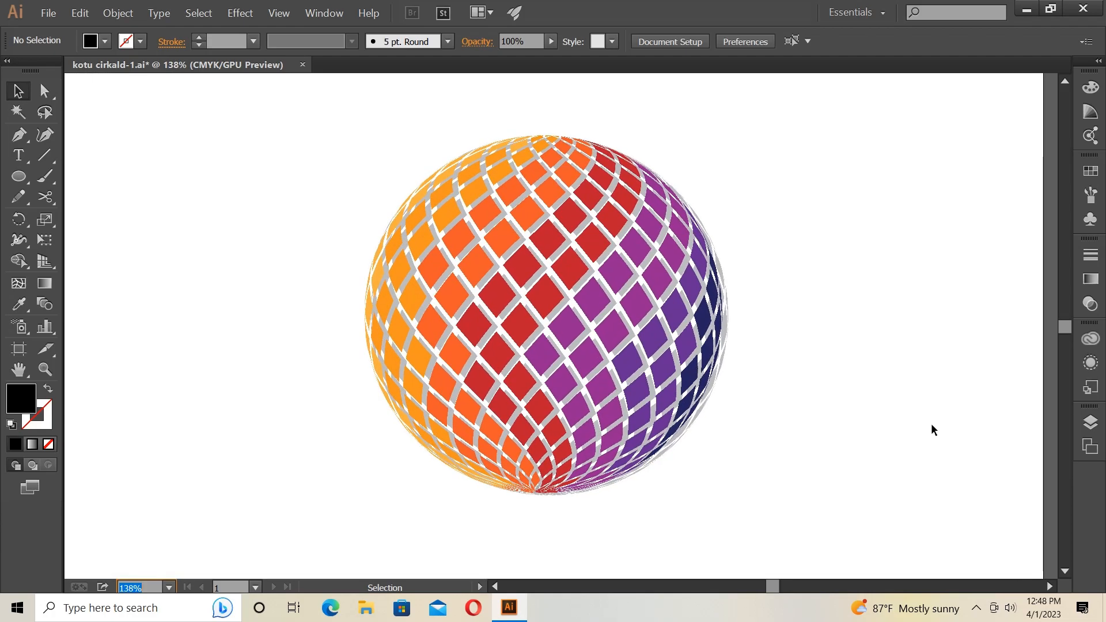